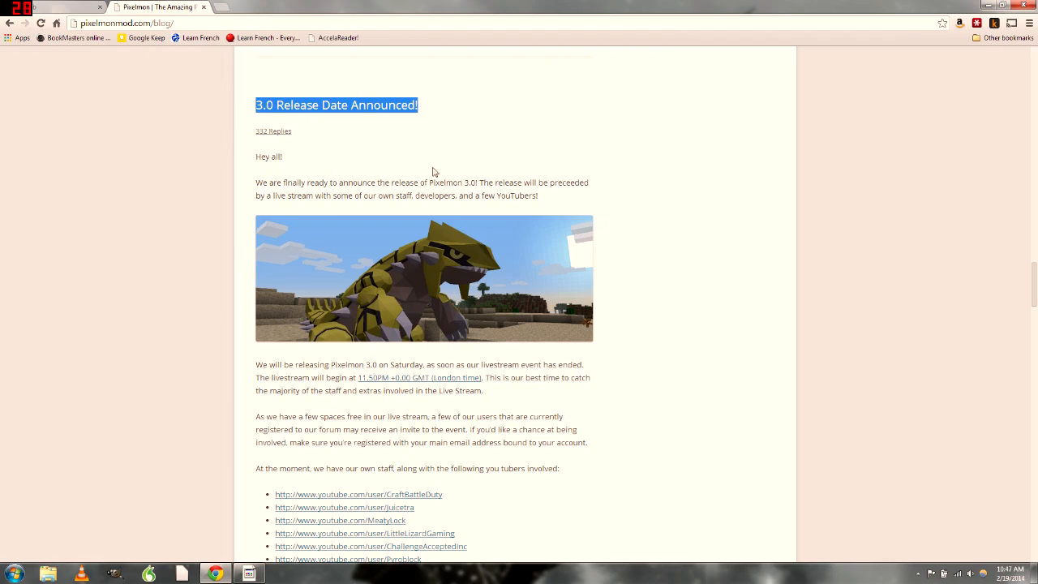
scroll(647, 337, "up", 15)
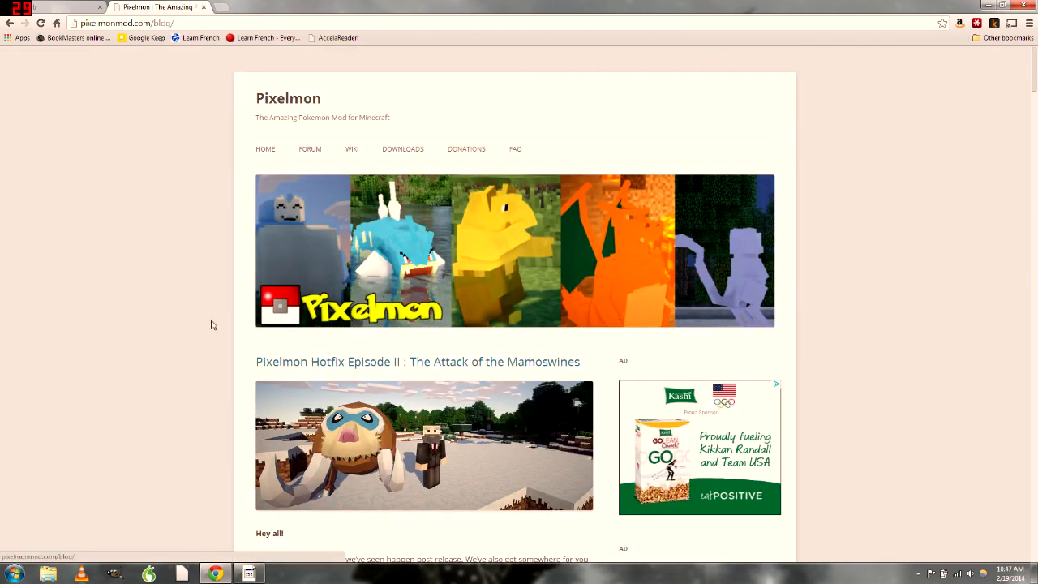
Scroll through the Hotfix post and highlight 'Pixelmon 3.0' in its title
scroll(233, 325, "down", 20)
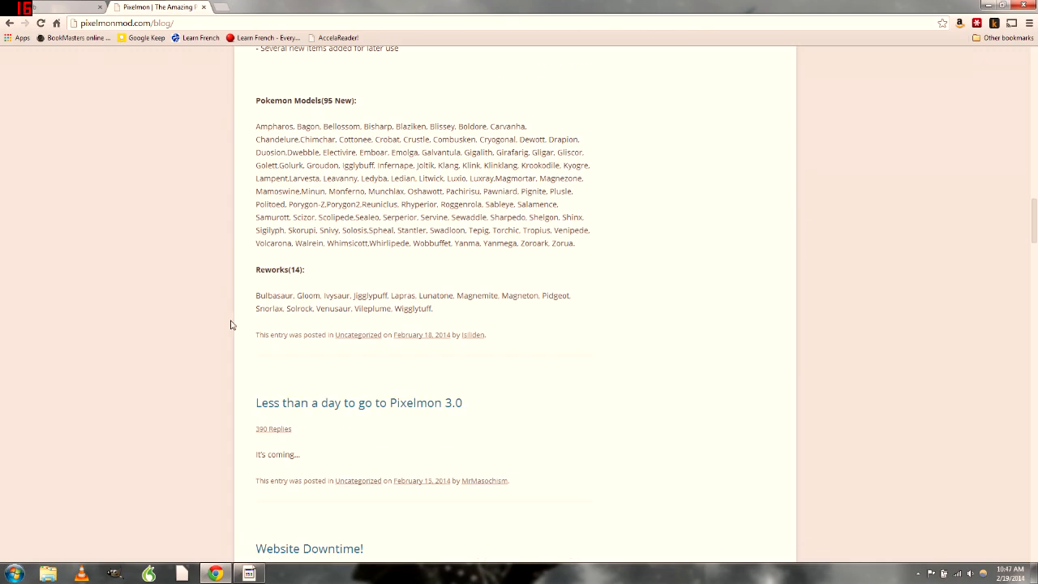
scroll(576, 325, "down", 3)
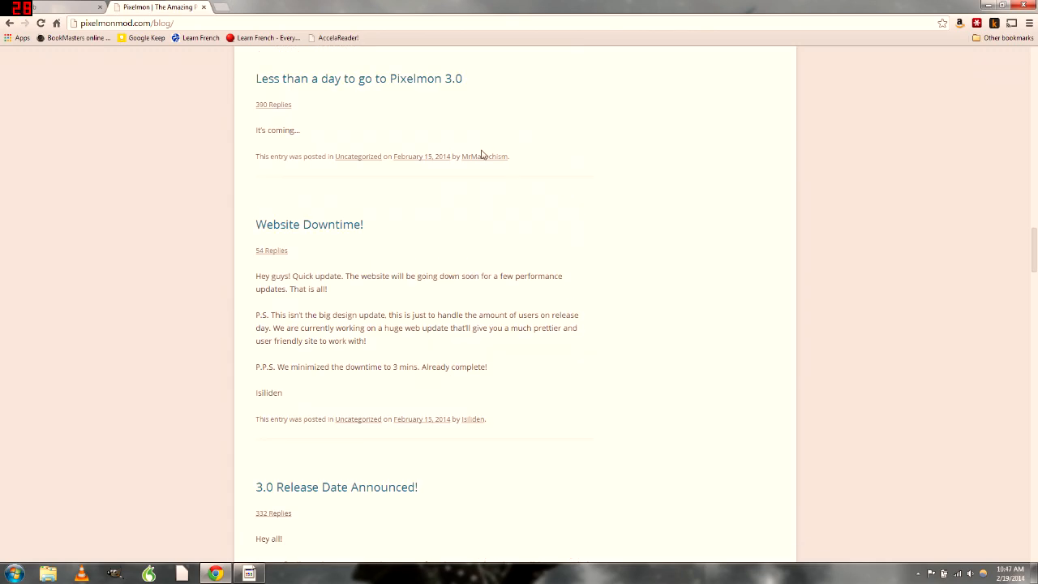
left_click_drag(462, 133, 390, 134)
left_click(674, 260)
scroll(656, 276, "up", 15)
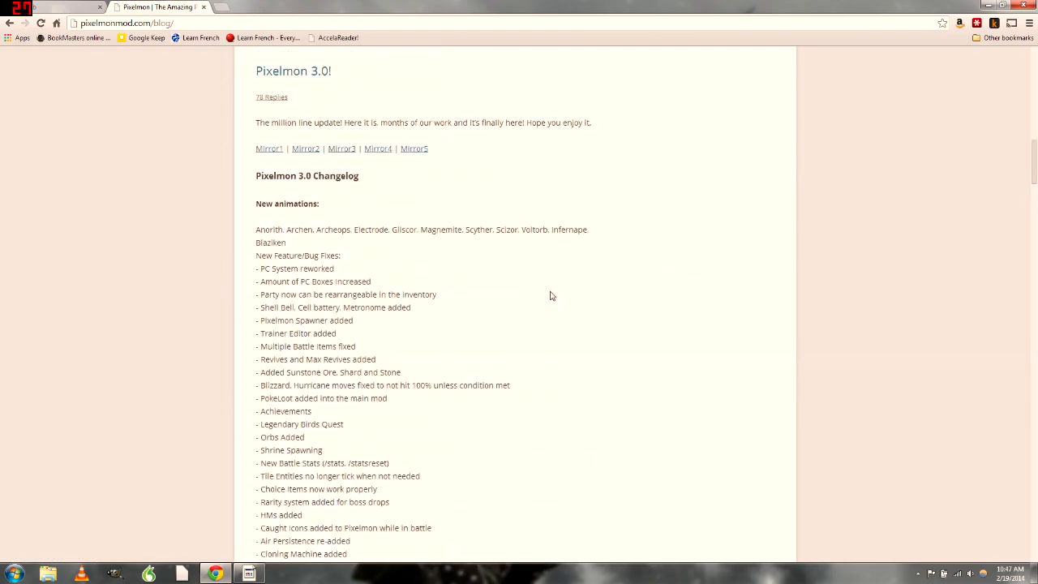
scroll(543, 293, "up", 5)
scroll(428, 336, "down", 5)
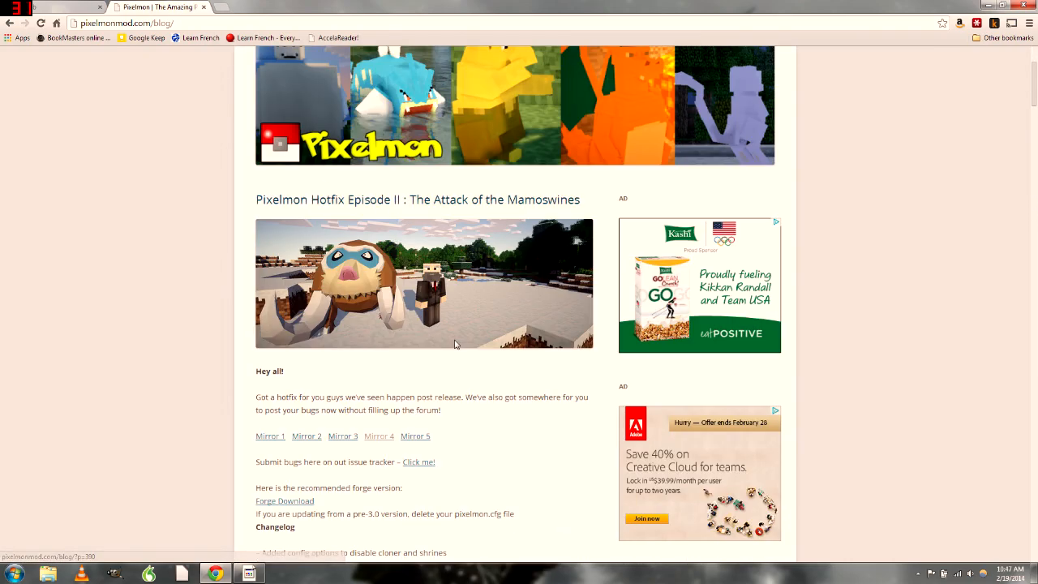
scroll(428, 337, "down", 15)
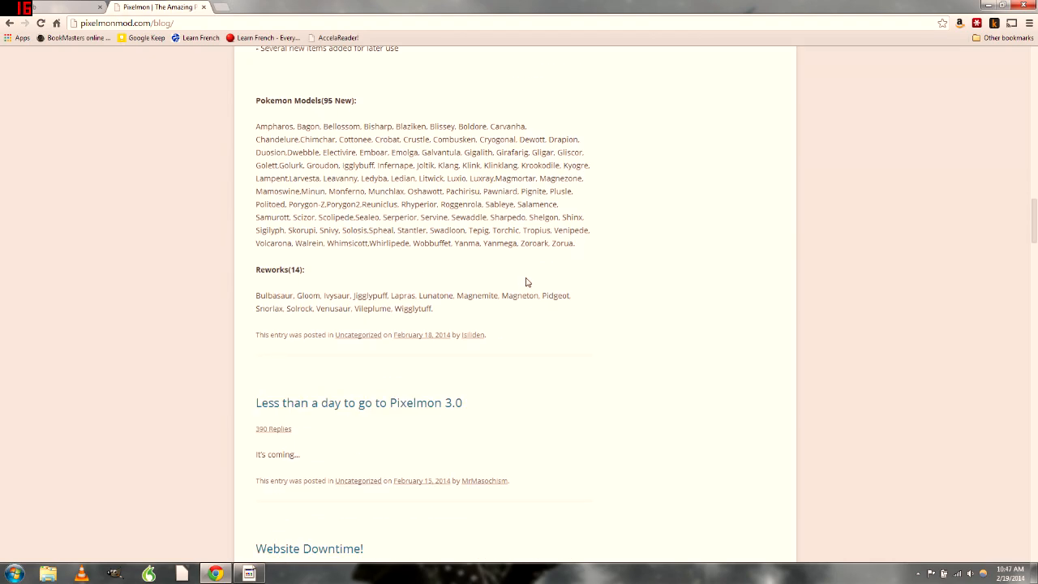
left_click_drag(392, 403, 492, 410)
left_click(510, 409)
Highlight the post title and its reply count, then clear the selection
scroll(504, 413, "down", 4)
scroll(506, 415, "up", 1)
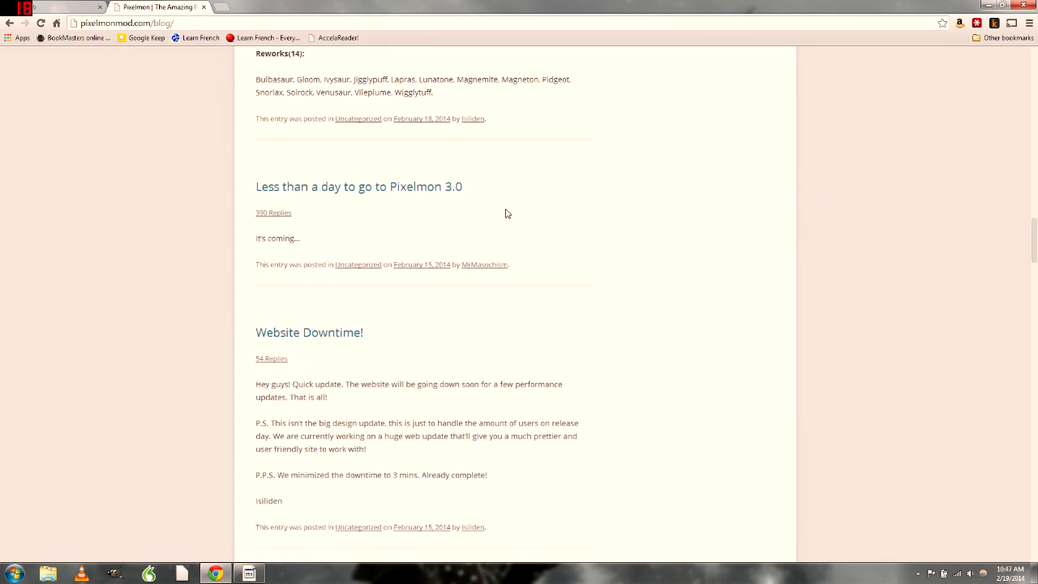
left_click_drag(485, 192, 398, 195)
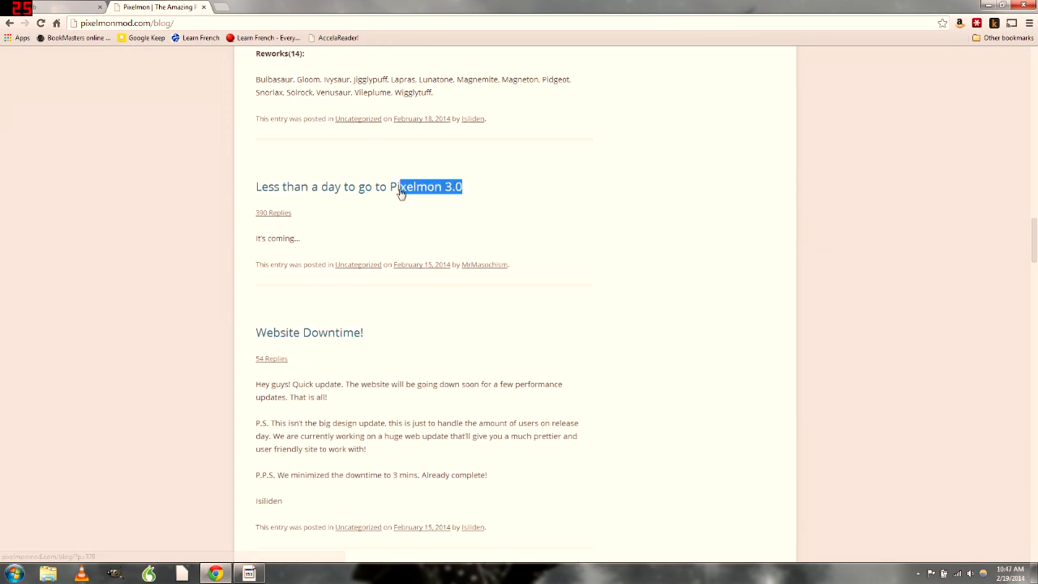
left_click(511, 192)
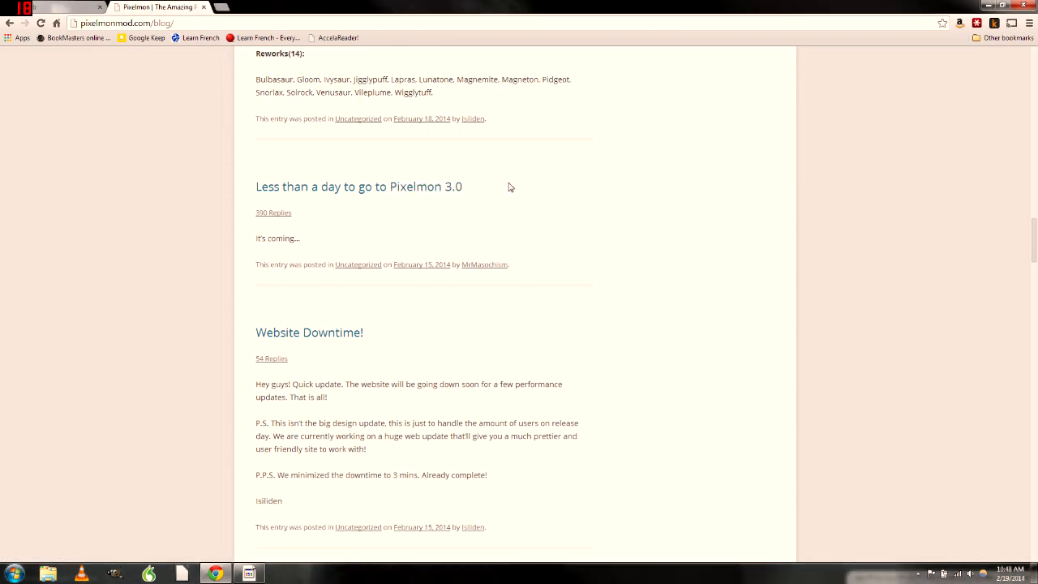
left_click_drag(312, 188, 467, 234)
left_click(576, 205)
Close the Pixelmon tab and load pixelmonmod.com again in the restored Chrome window
left_click(204, 7)
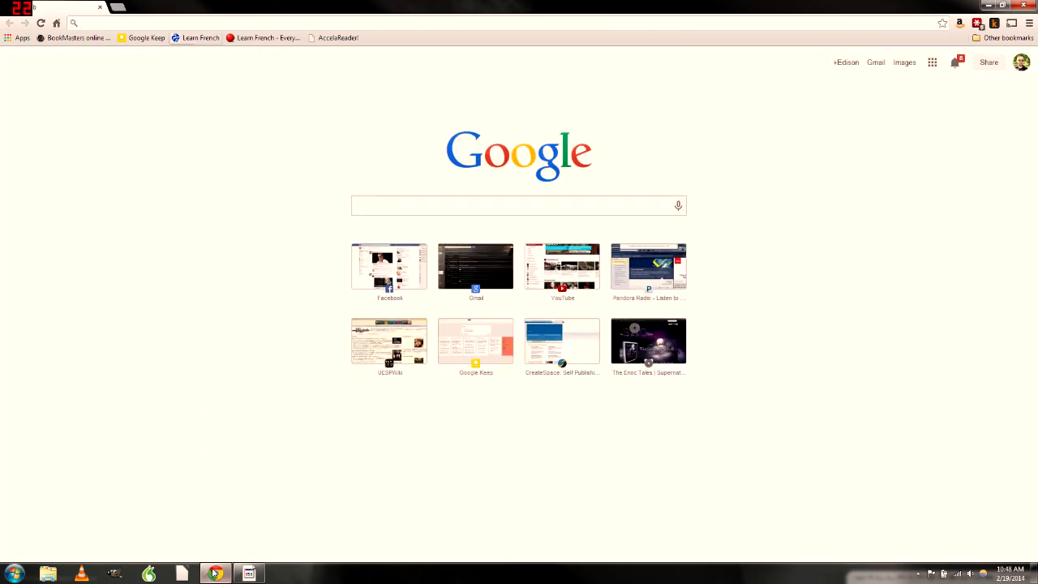
key("super+d")
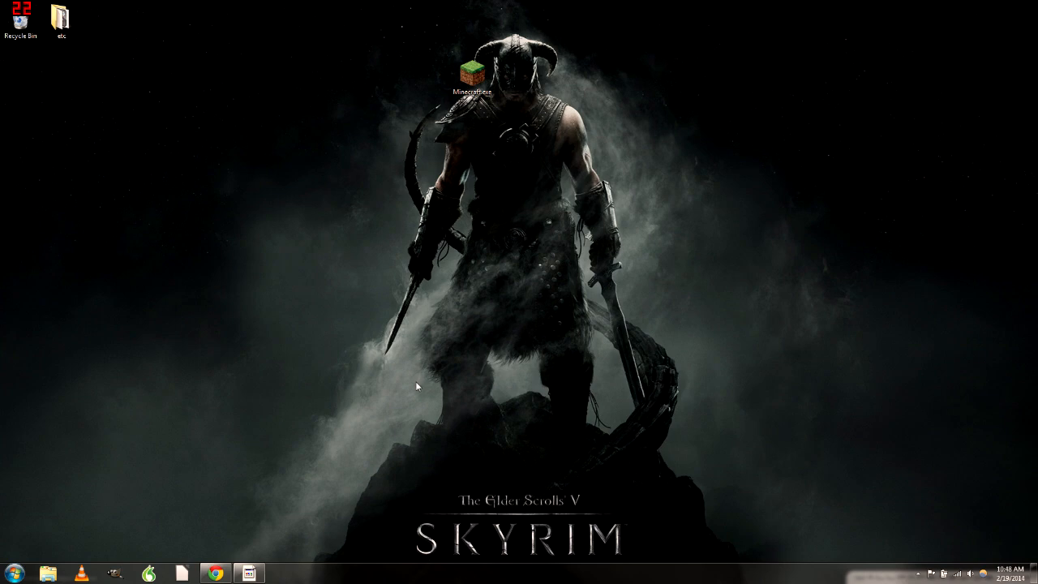
left_click(215, 573)
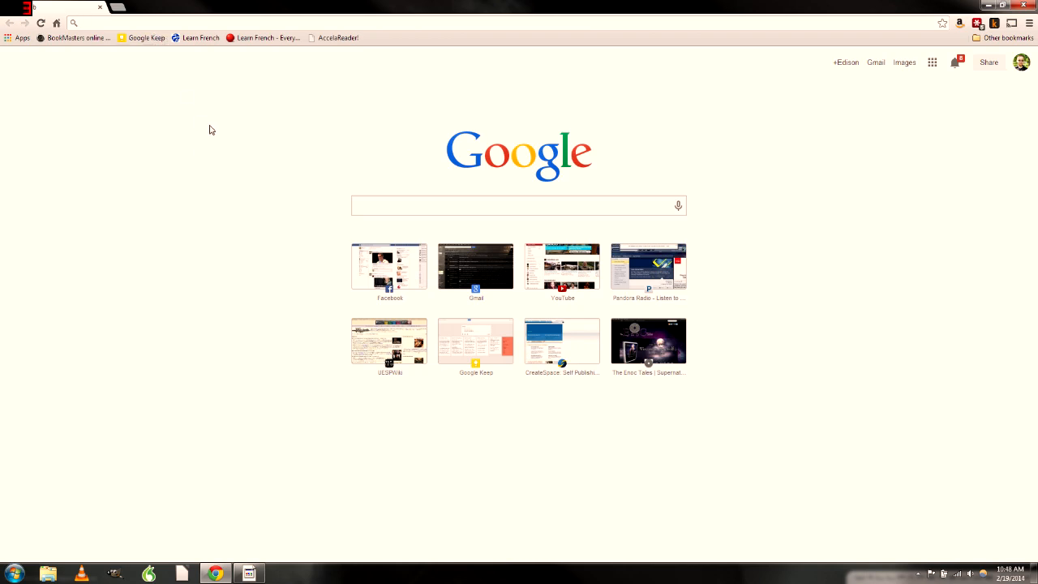
type("pixelmon")
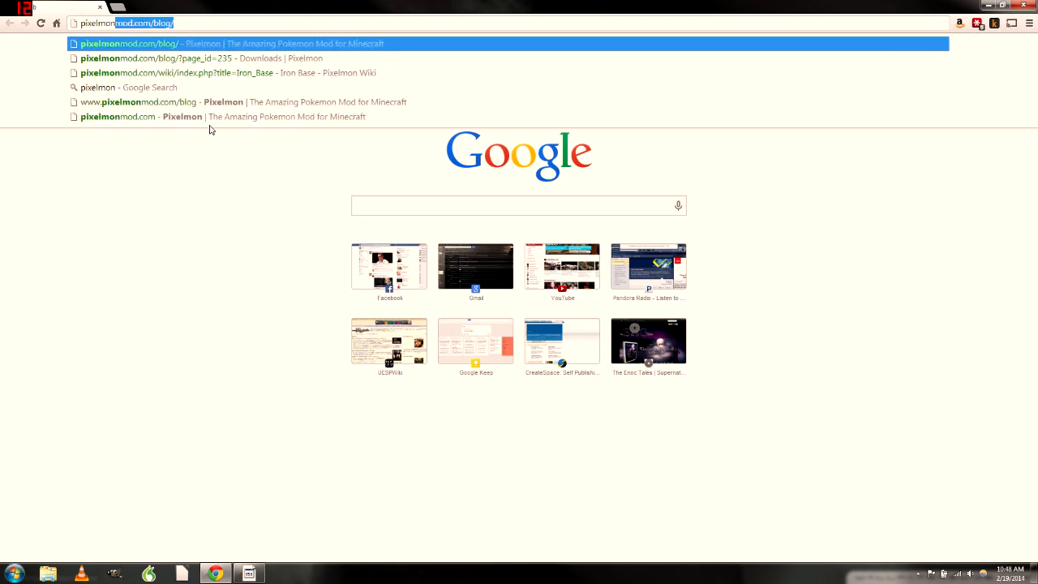
type("mod.com")
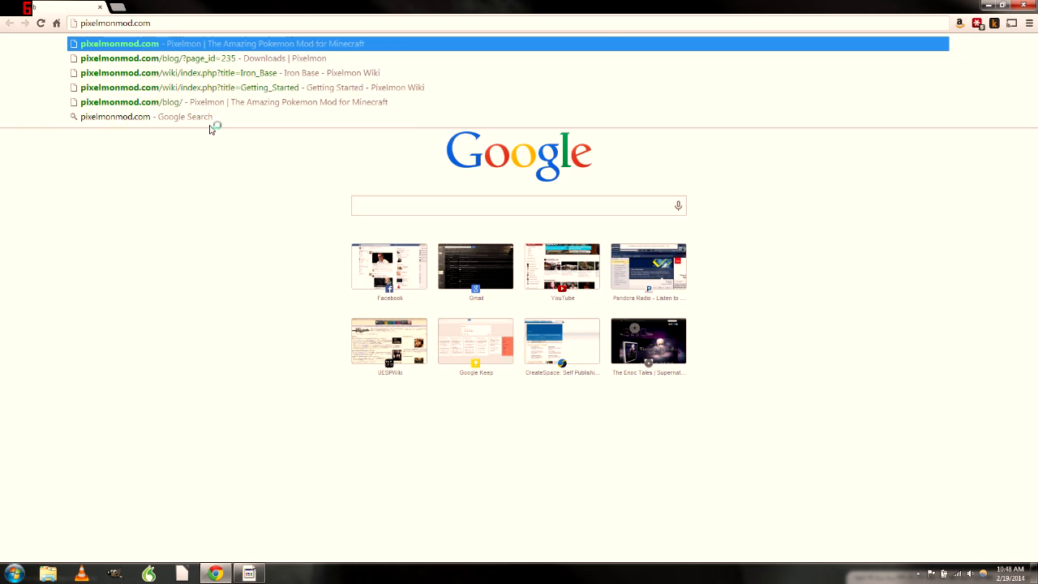
key("Return")
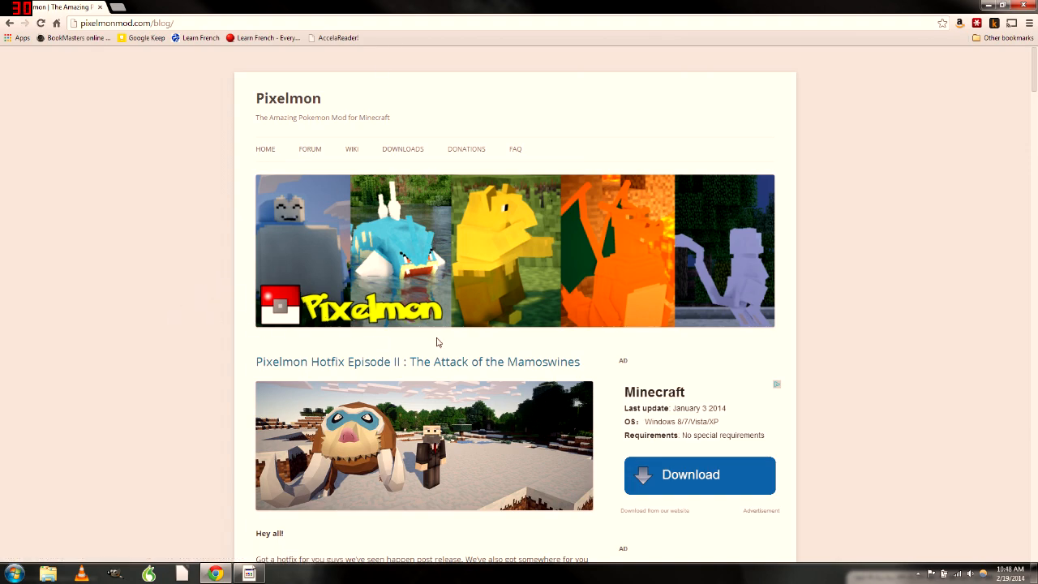
Open the Pixelmon Downloads page from the site menu
scroll(436, 342, "down", 4)
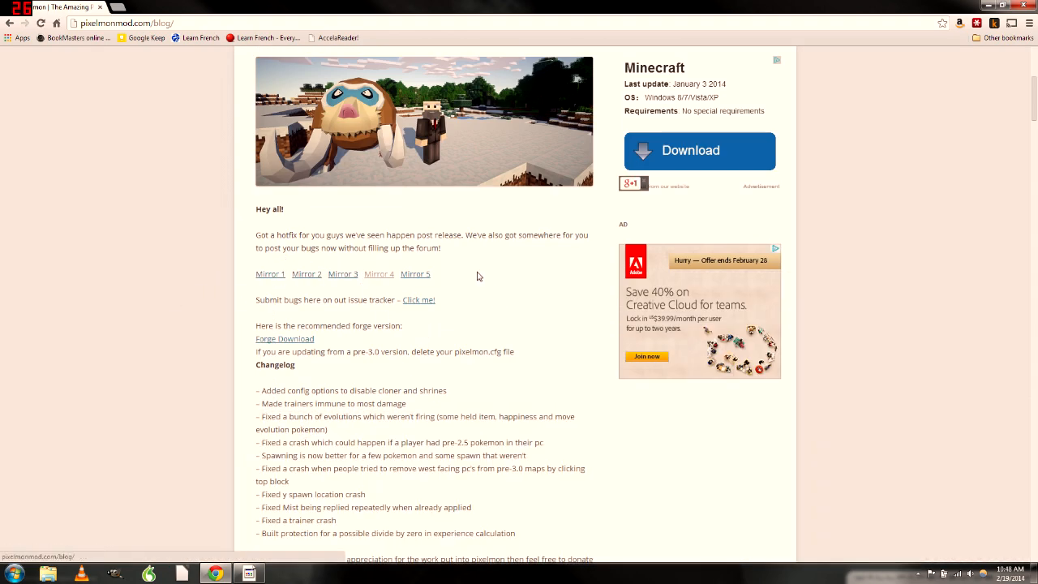
scroll(493, 294, "up", 4)
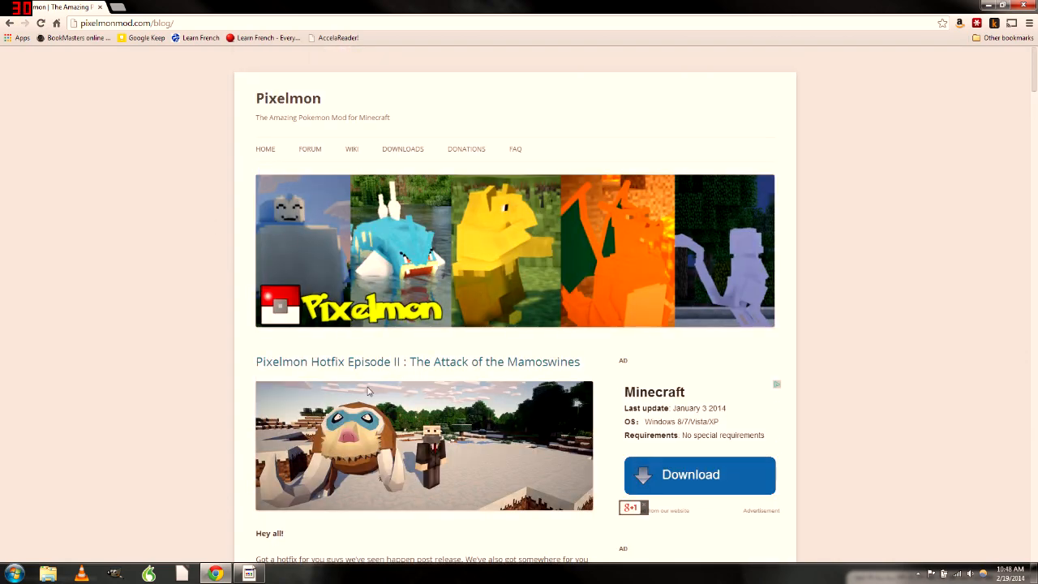
scroll(361, 300, "down", 3)
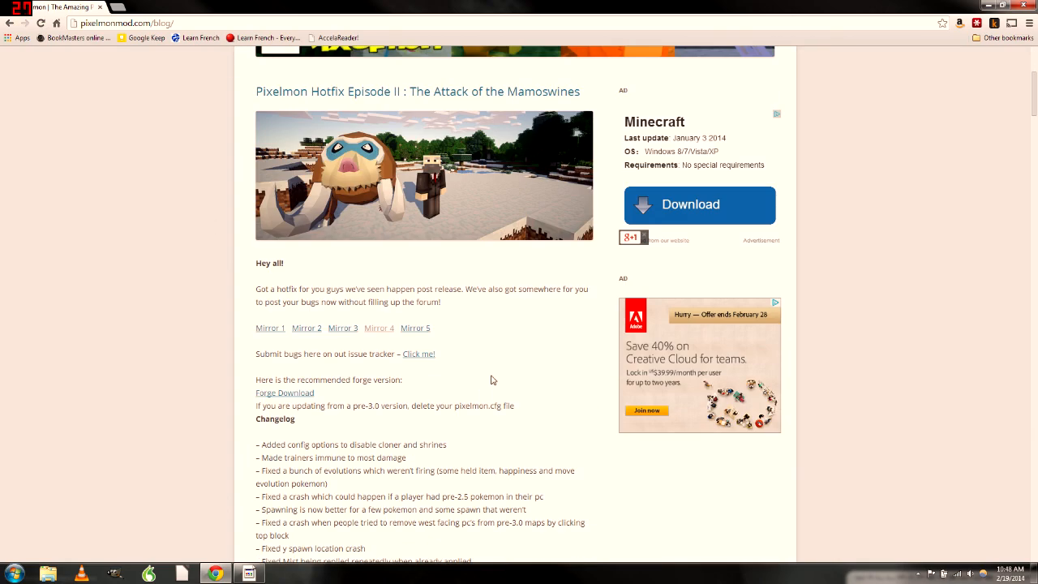
scroll(490, 380, "up", 3)
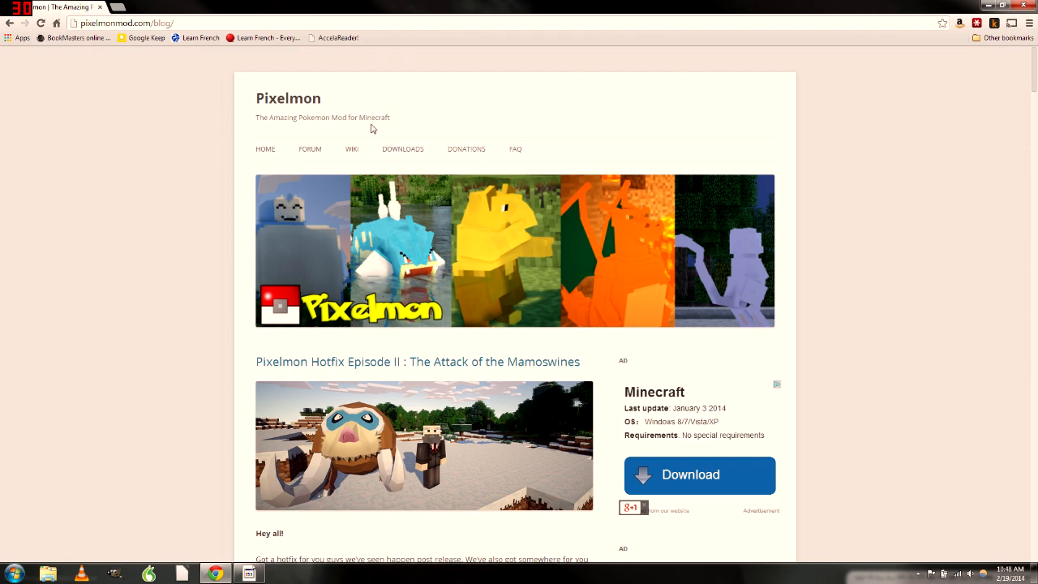
left_click(405, 152)
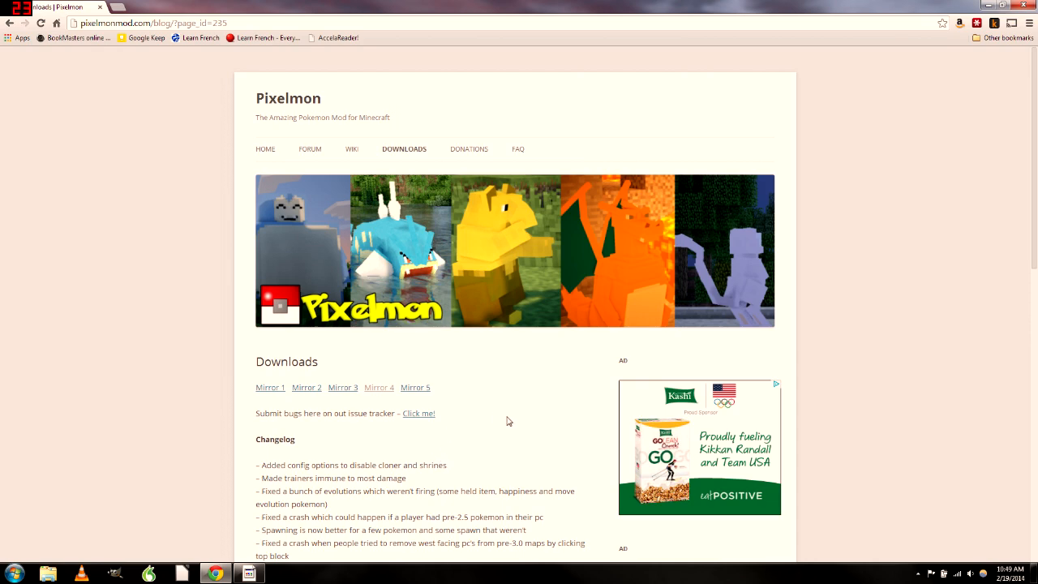
Scroll down to the recommended 1.6.4 forge line and highlight it as the needed version
scroll(508, 418, "down", 2)
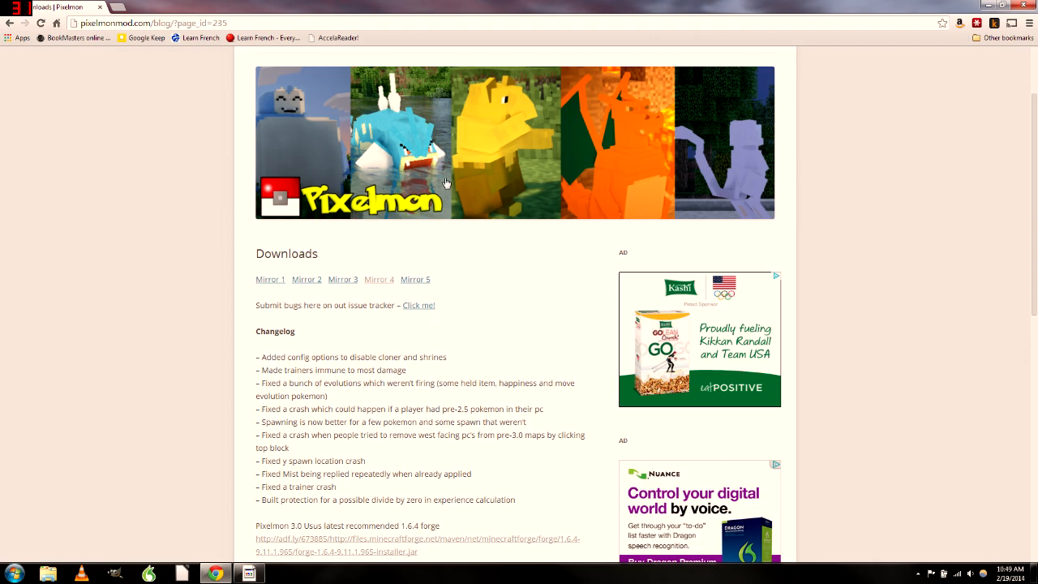
scroll(503, 347, "down", 1)
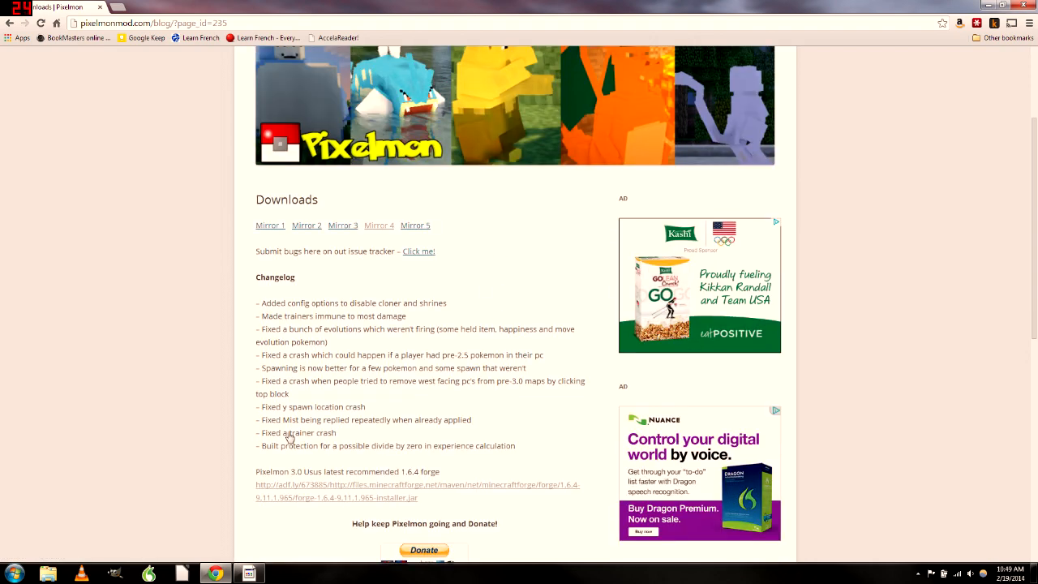
scroll(290, 438, "down", 1)
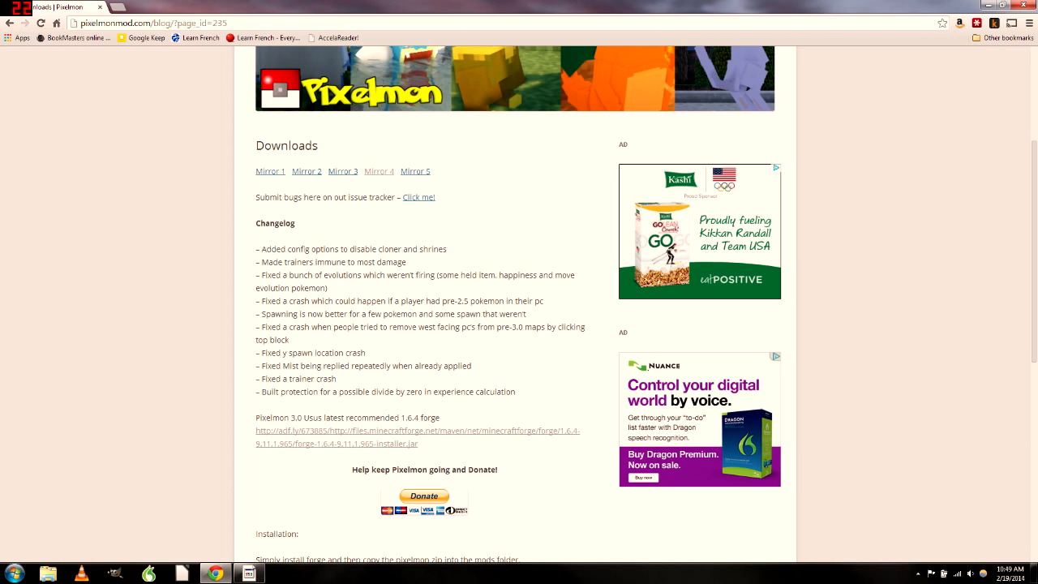
mouse_move(408, 418)
left_mouse_down()
mouse_move(419, 417)
mouse_move(399, 418)
left_mouse_up()
left_click(446, 418)
left_click_drag(440, 418, 309, 418)
left_click(367, 410)
left_click_drag(441, 419, 399, 418)
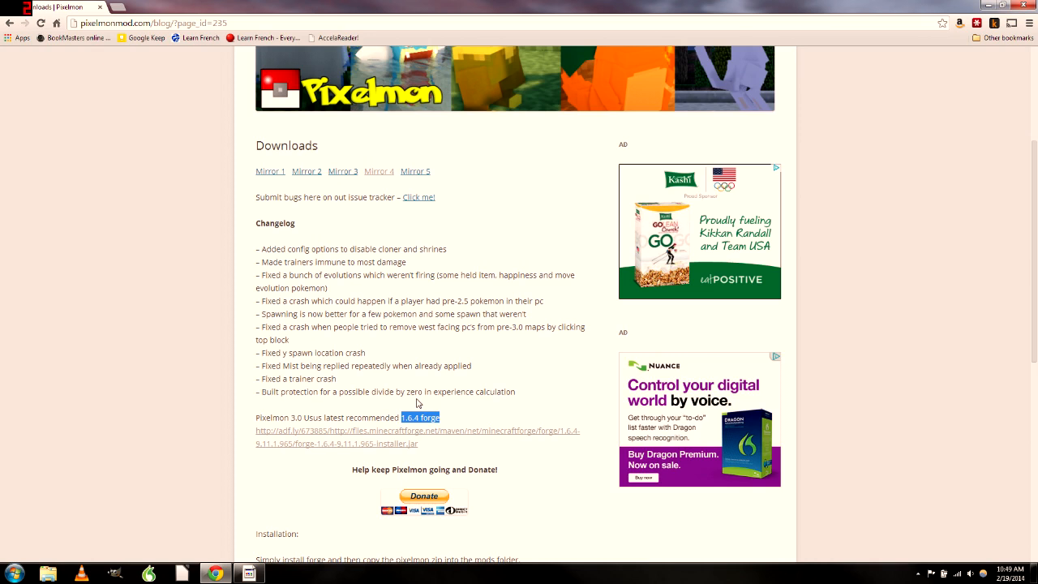
left_click(430, 404)
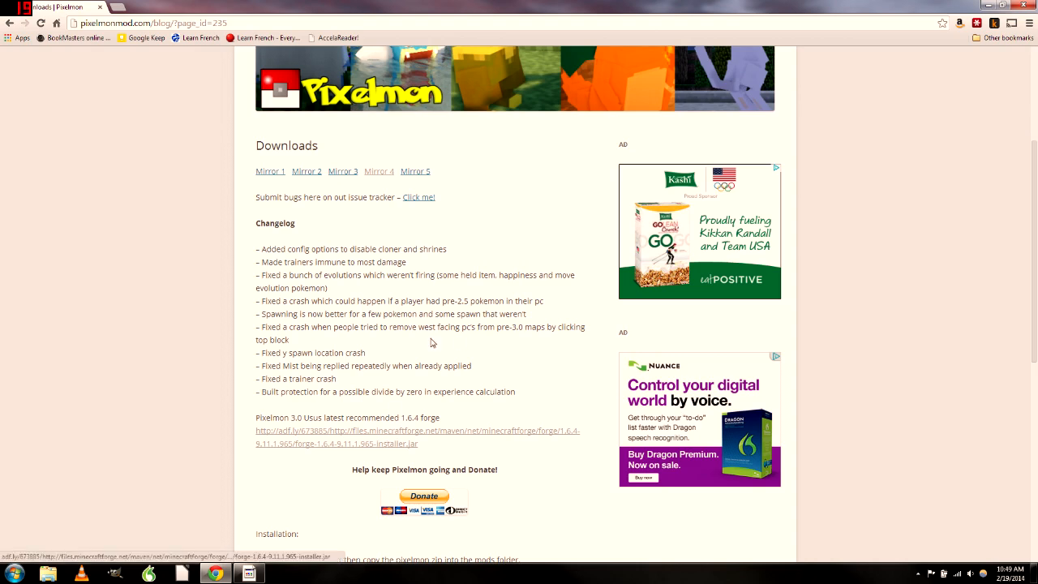
scroll(475, 405, "up", 4)
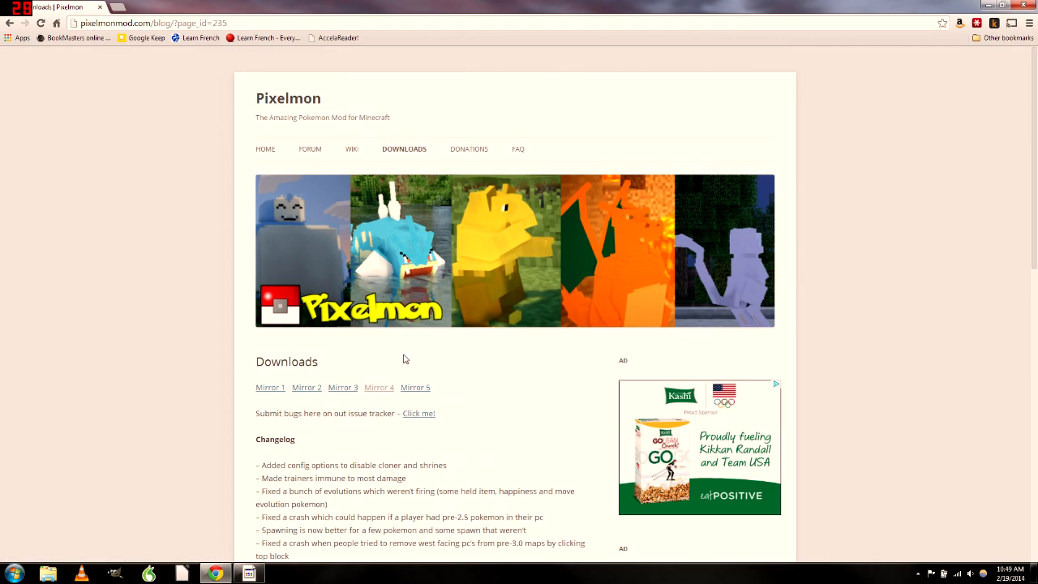
scroll(501, 158, "down", 4)
scroll(301, 363, "down", 1)
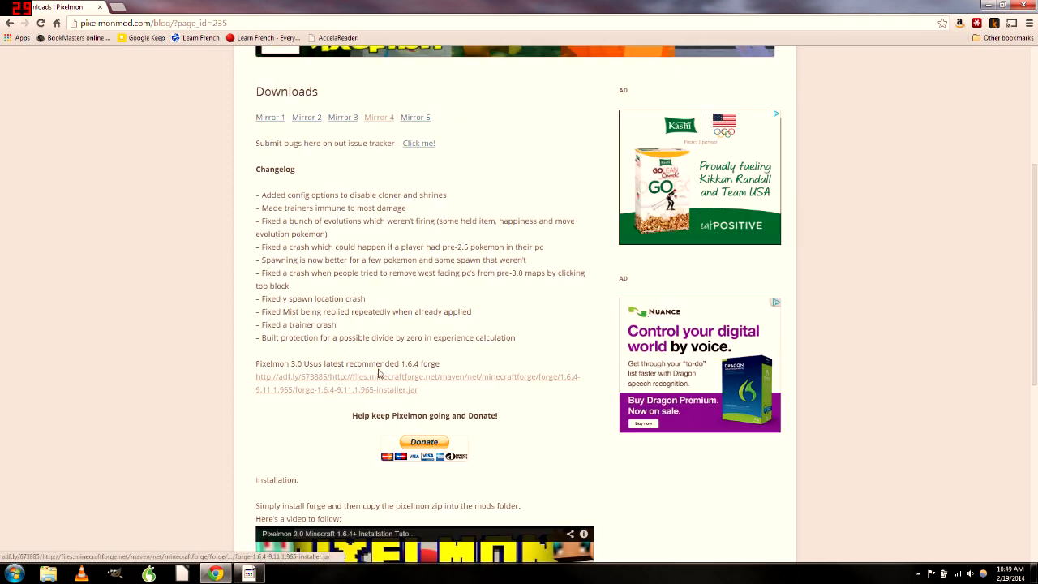
Download the forge-1.6.4-9.11.1.965 installer jar via the recommended link and keep the file
left_click(430, 378)
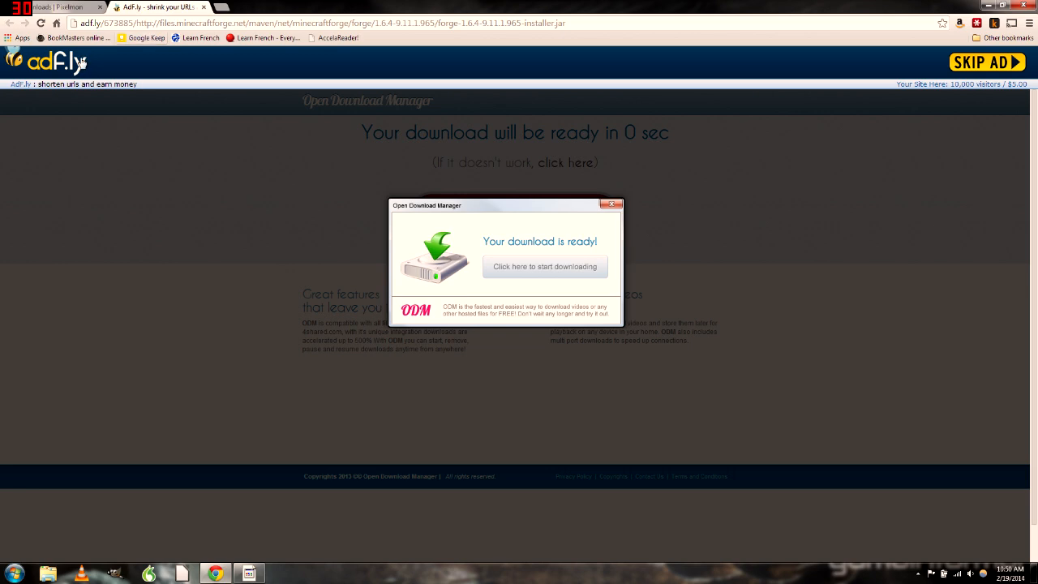
left_click(967, 65)
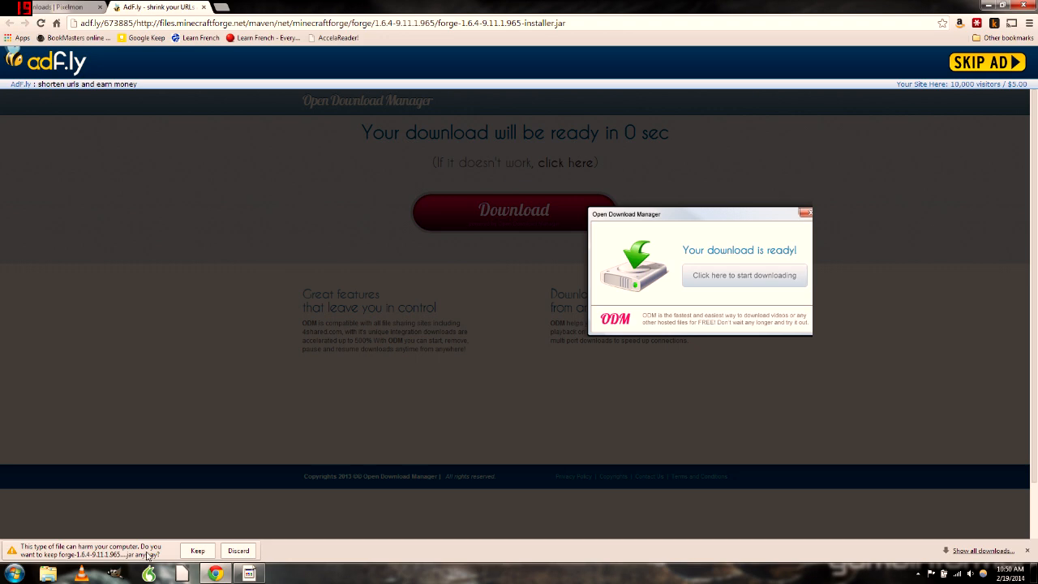
left_click(197, 550)
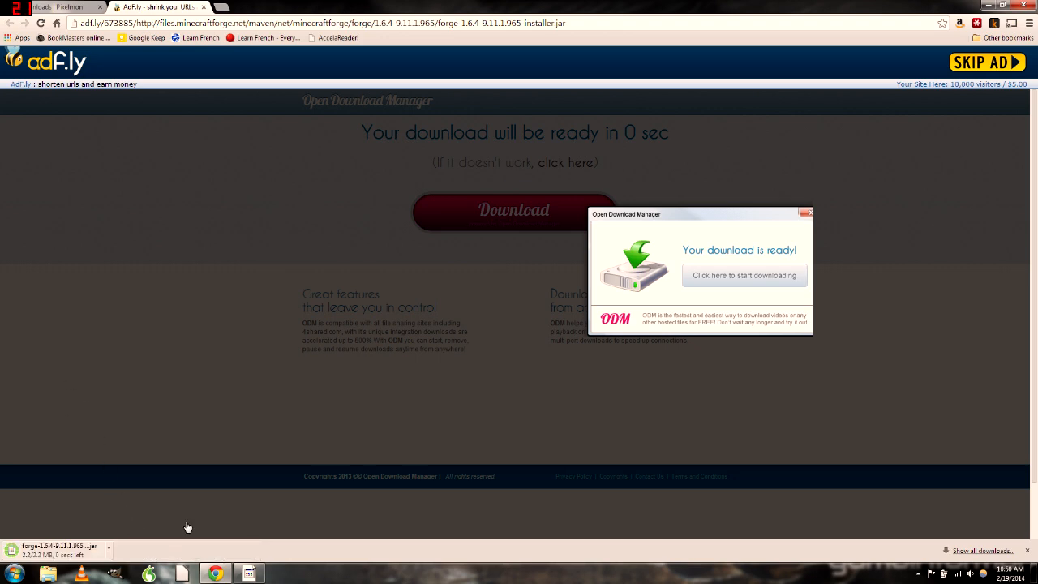
Close the adf.ly tab and minimize Chrome to the desktop
left_click(204, 7)
scroll(380, 267, "up", 3)
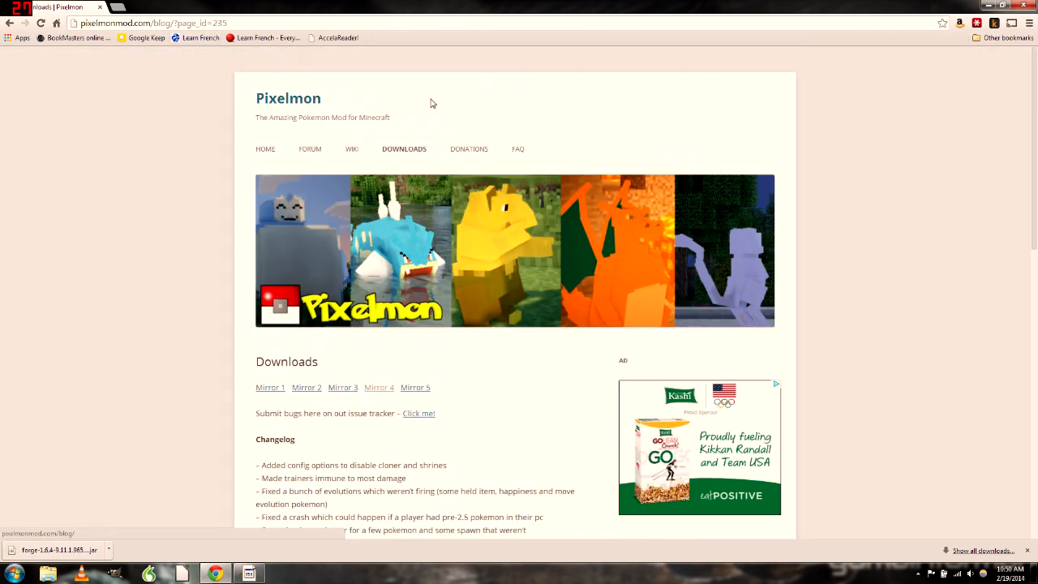
scroll(486, 302, "down", 2)
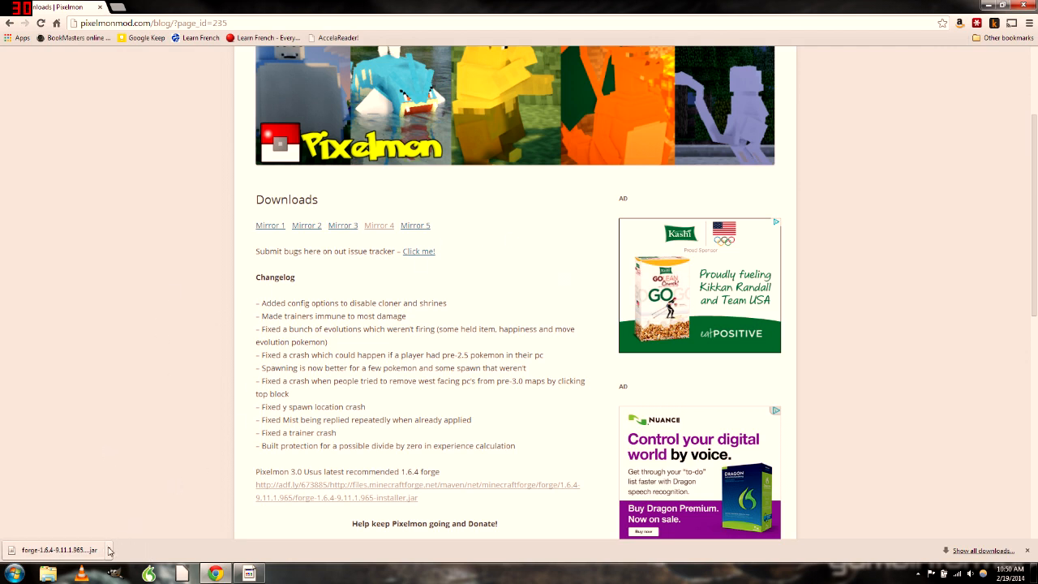
left_click(988, 4)
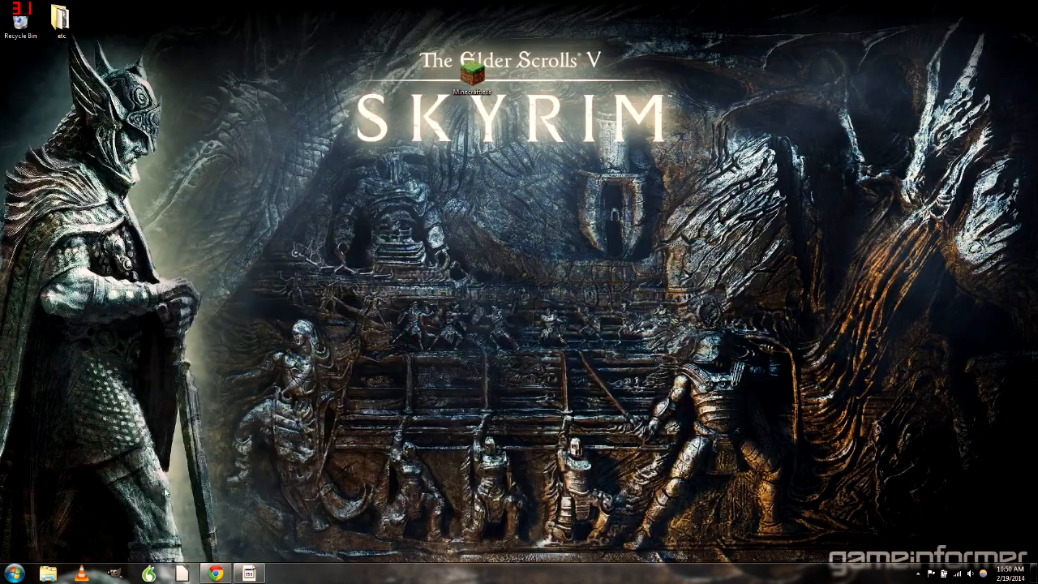
Show the forge installer in Downloads and drag the jar onto the desktop
key("alt+Tab")
left_click(108, 550)
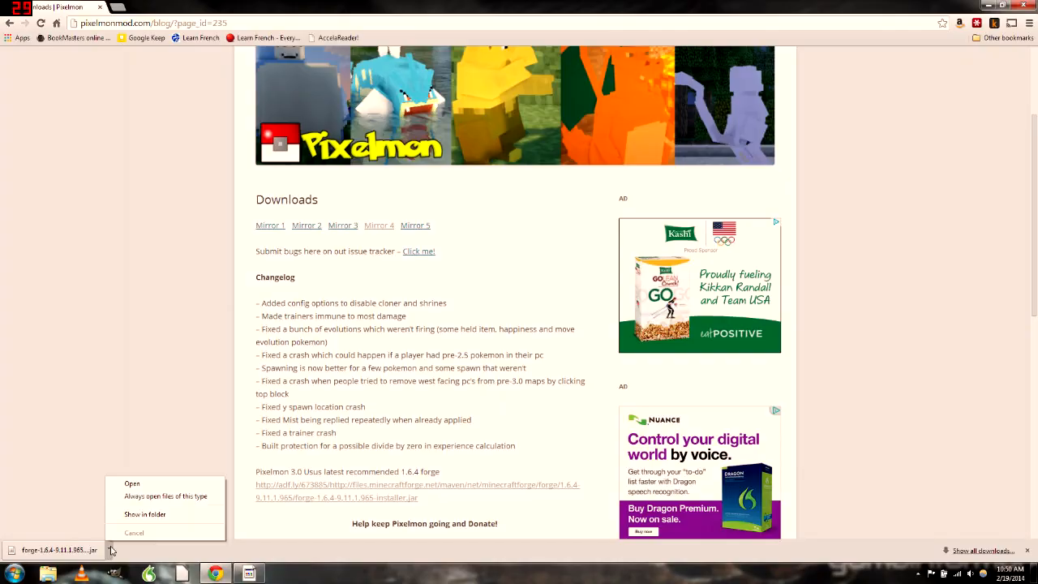
left_click(145, 517)
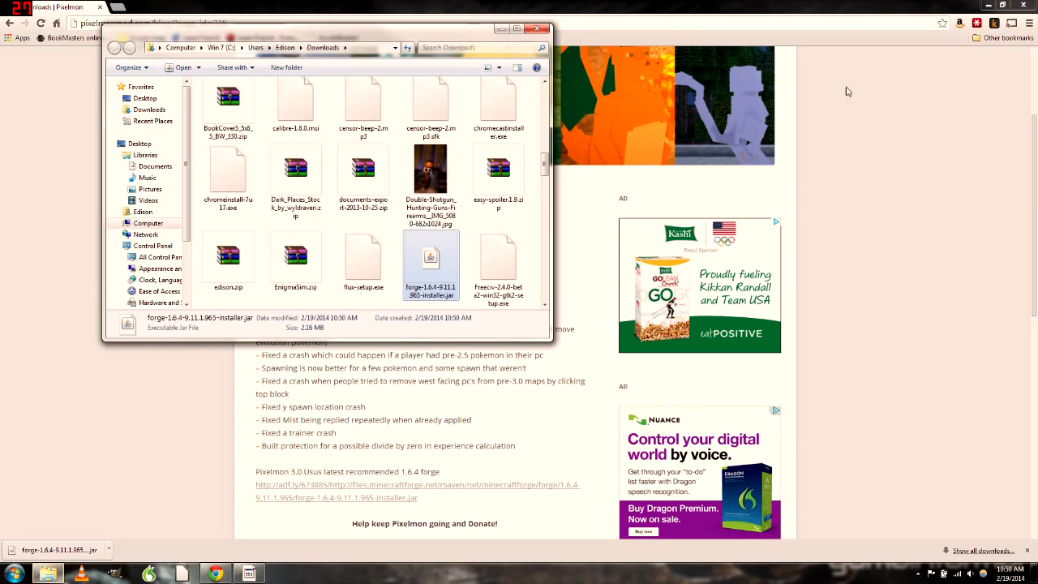
left_click(988, 4)
left_click_drag(431, 260, 462, 273)
left_click(503, 29)
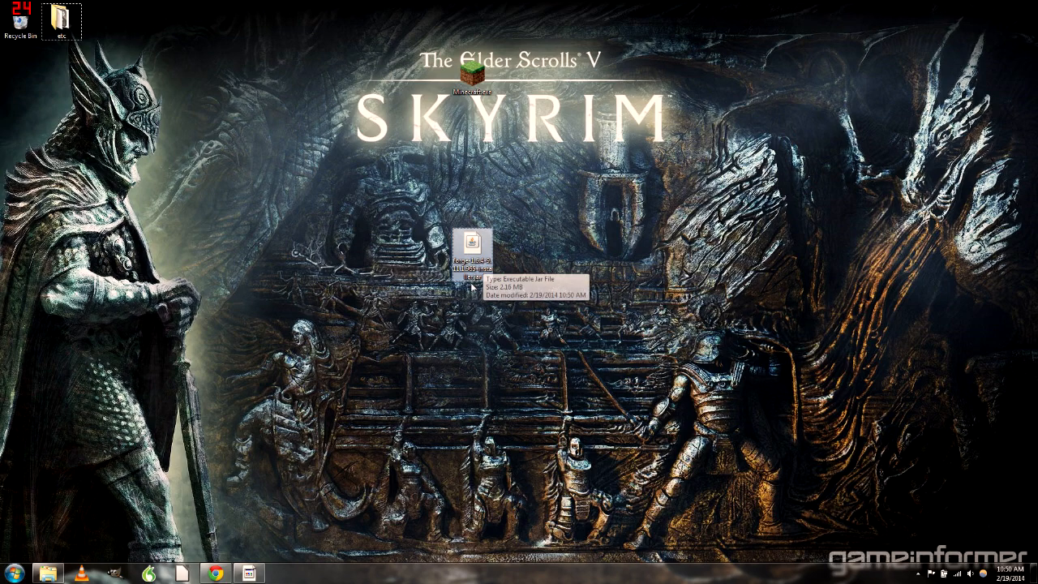
left_click_drag(481, 261, 280, 250)
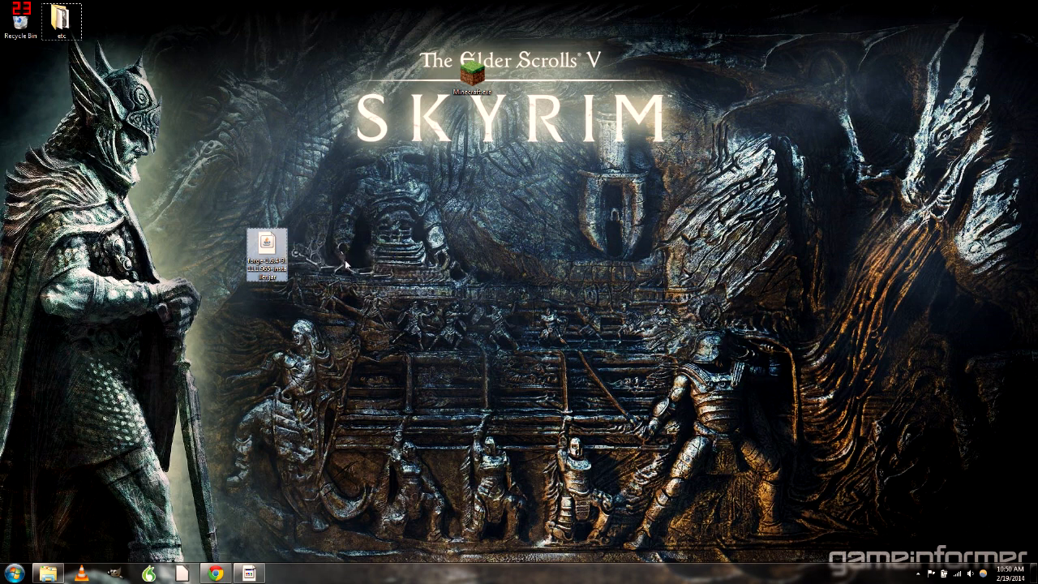
Scan the forge jar with Microsoft Security Essentials, find no threats, and close the scanner
right_click(271, 253)
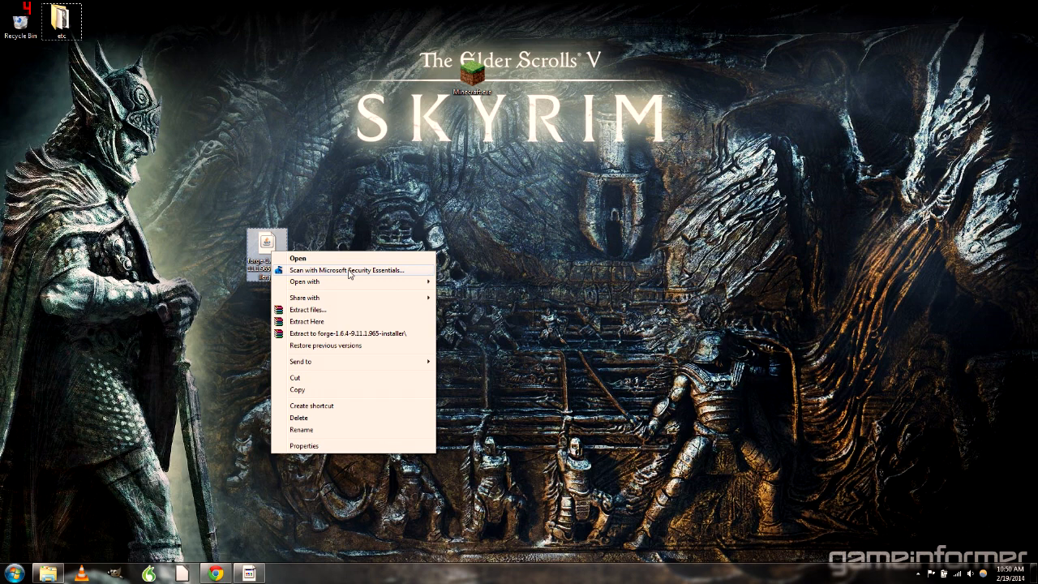
left_click(349, 271)
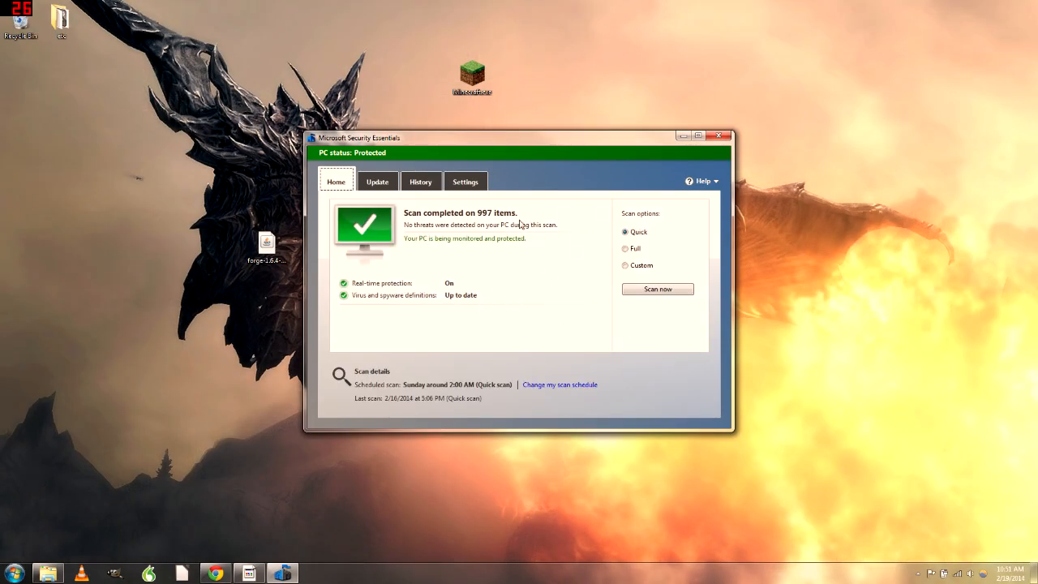
left_click(720, 137)
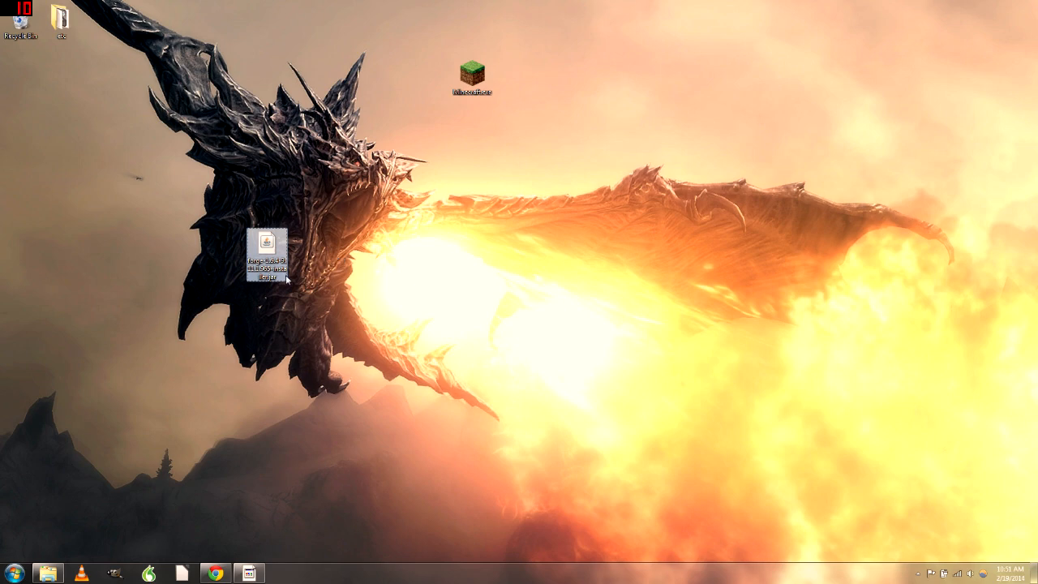
Open the Run dialog by searching 'run' in Start and enter %appdata%\.minecraft
left_click(419, 343)
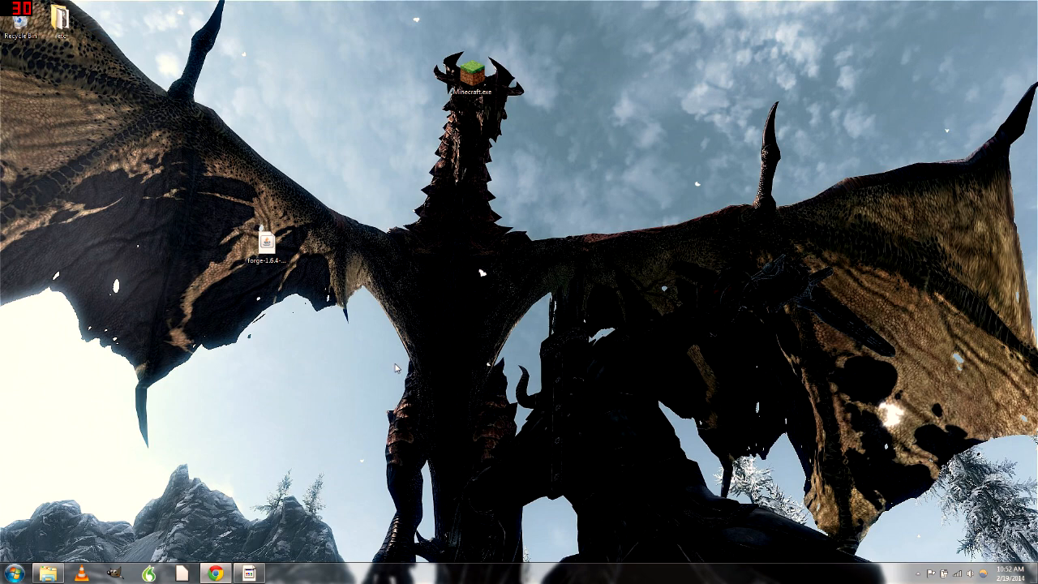
left_click(14, 573)
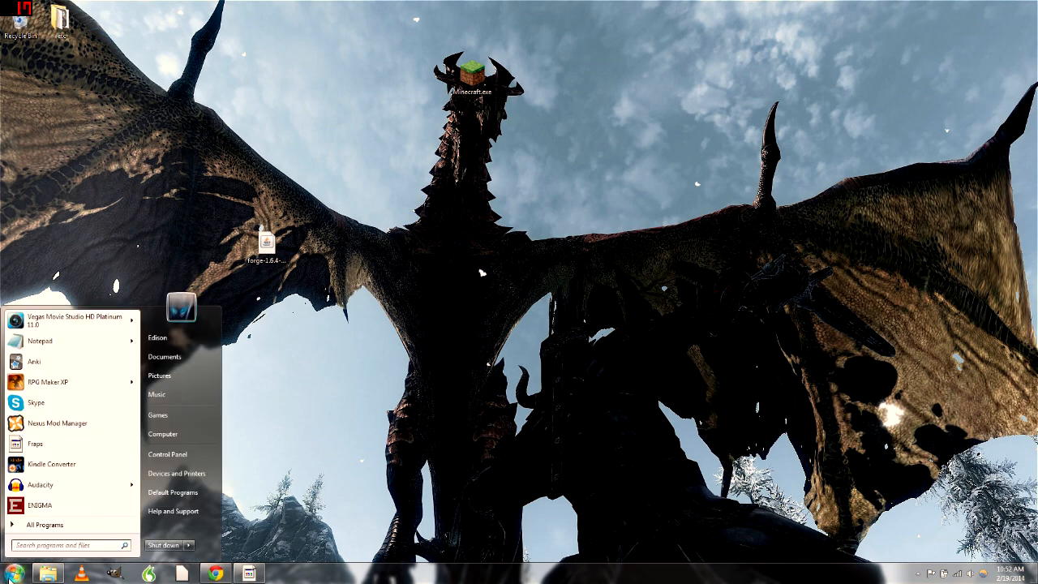
left_click(65, 546)
type("run")
key("Return")
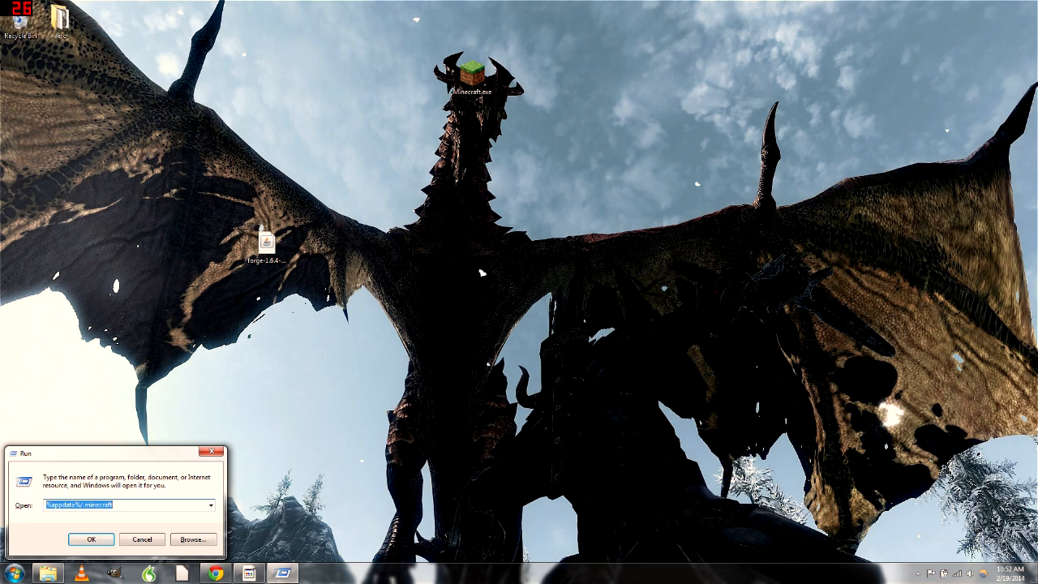
left_click_drag(46, 506, 52, 505)
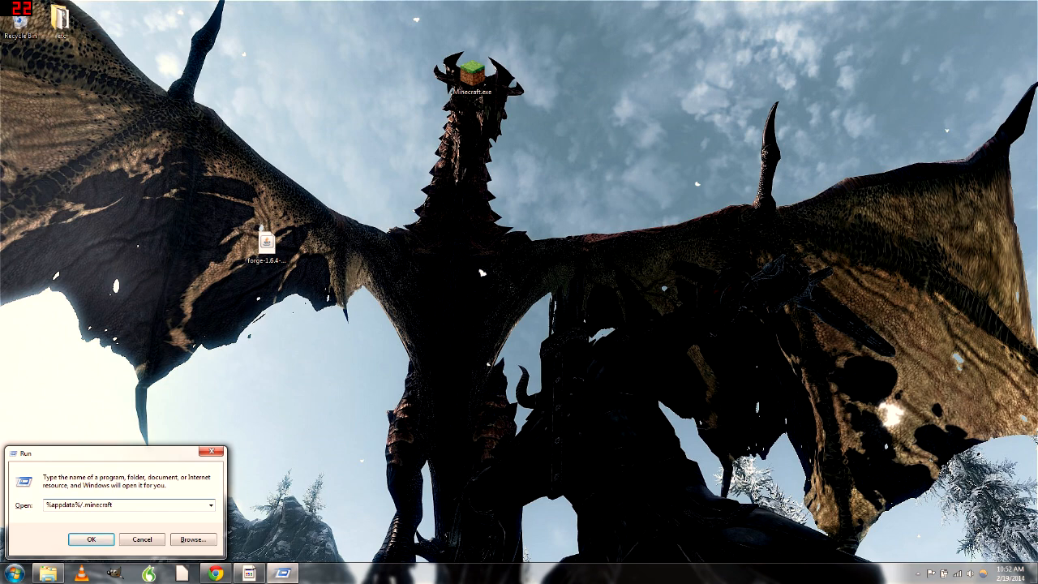
Open the .minecraft folder and look over its contents
left_click(94, 542)
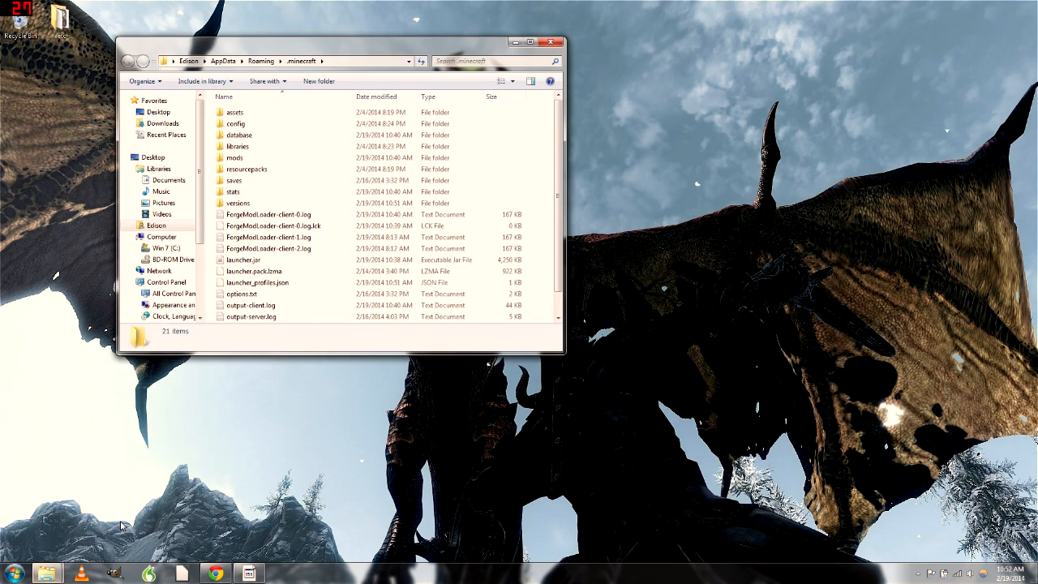
left_click(297, 169)
scroll(308, 237, "down", 1)
scroll(308, 233, "up", 1)
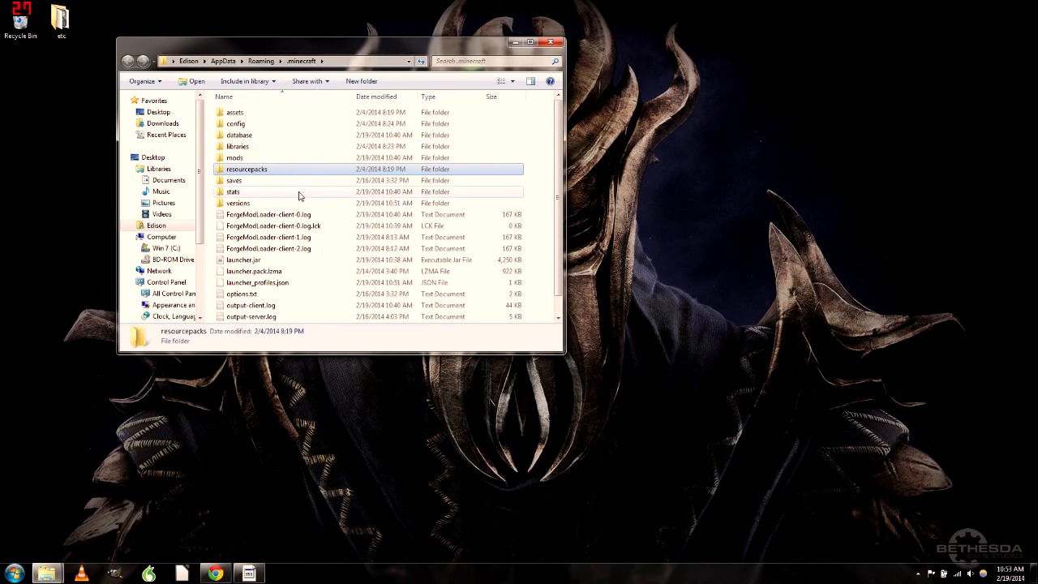
scroll(292, 195, "down", 1)
scroll(369, 229, "up", 1)
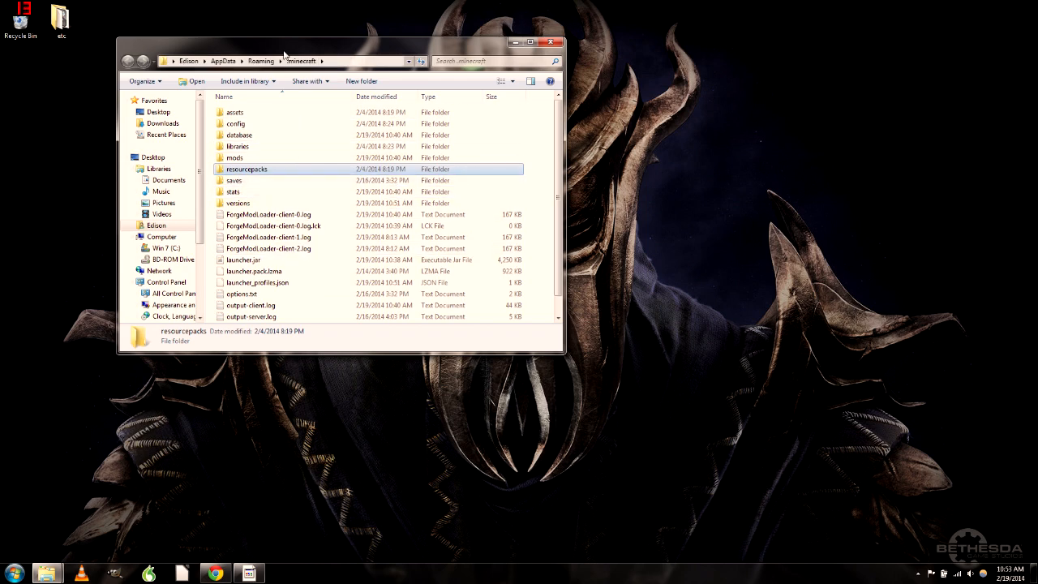
Reopen the Run dialog, then close it again
left_click(15, 572)
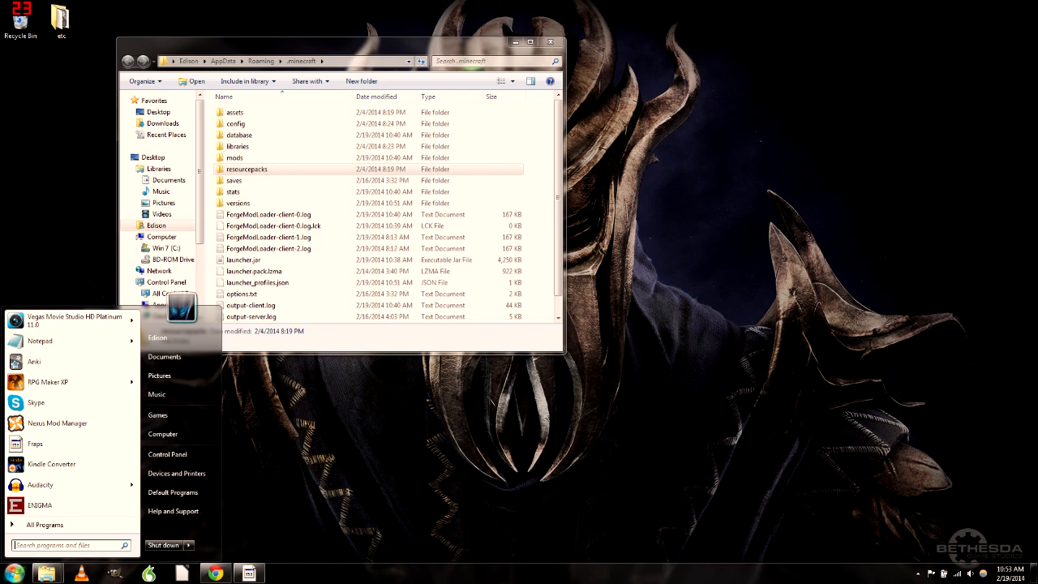
key("super+r")
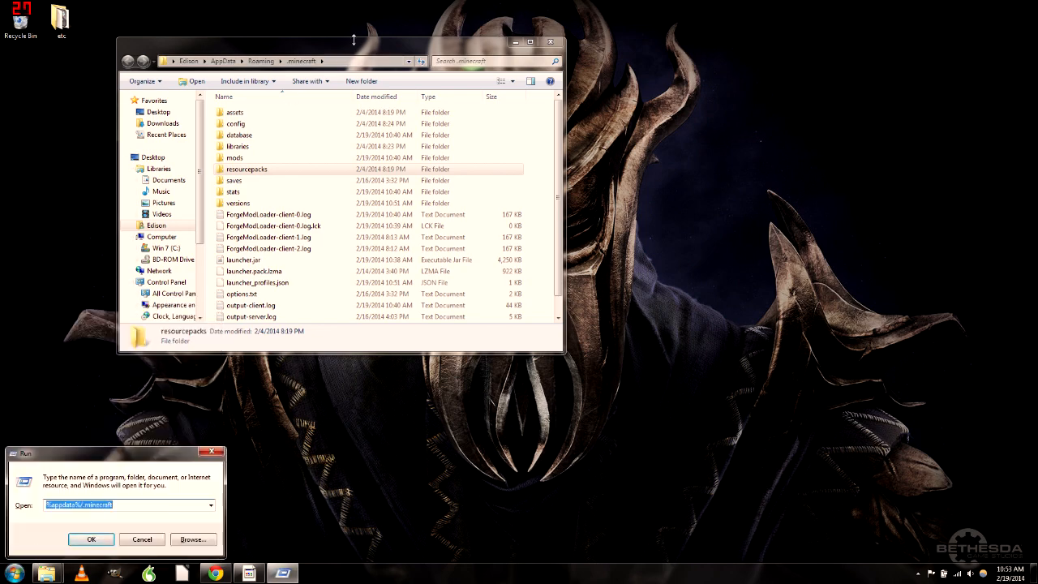
left_click(349, 46)
left_click(232, 217)
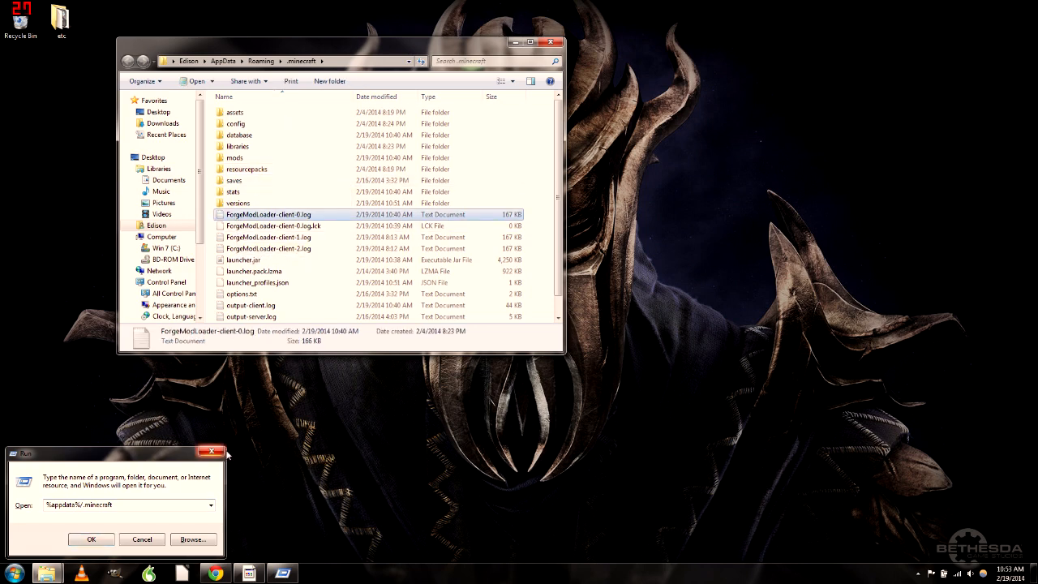
left_click(202, 455)
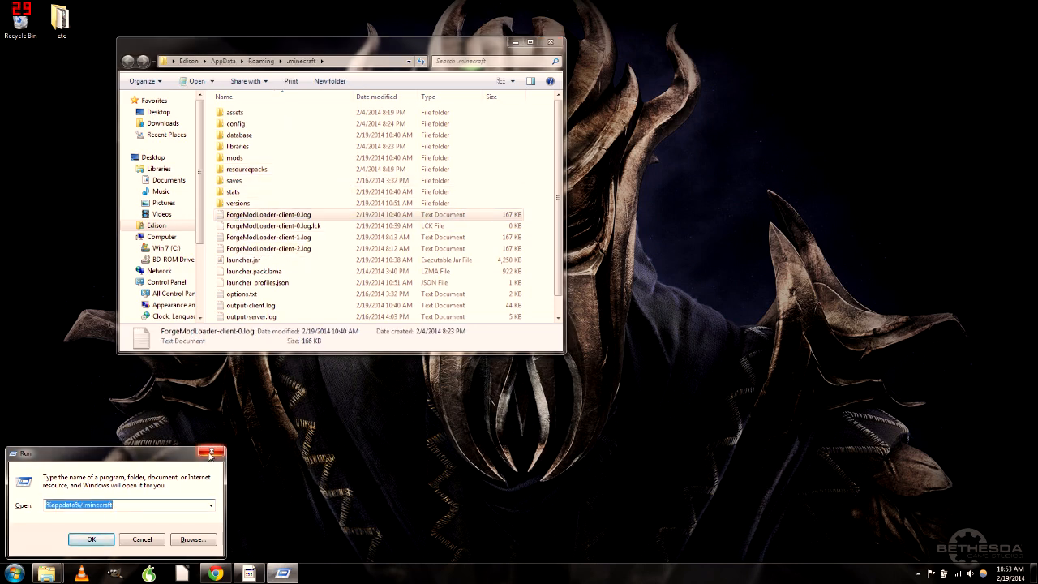
left_click(211, 452)
left_click(243, 192)
Look inside saves and the Pokemon Server world, ending back in the saves folder
double_click(252, 180)
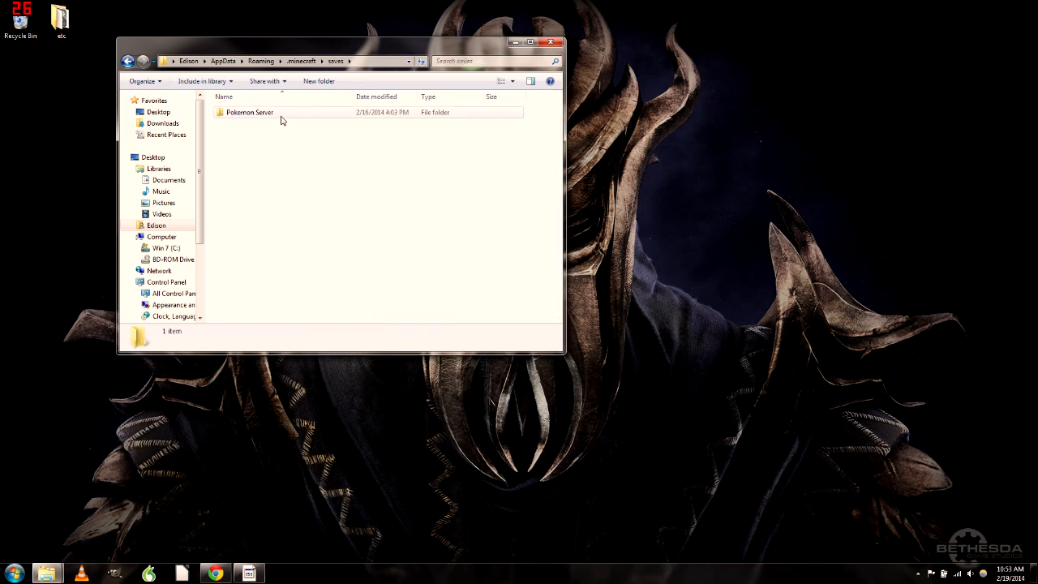
double_click(279, 114)
left_click(128, 62)
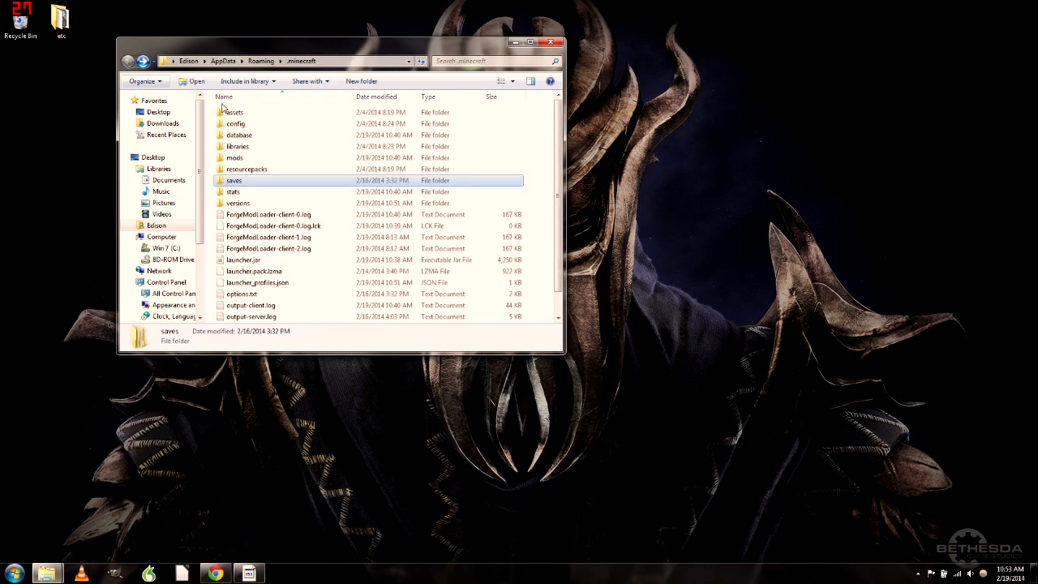
double_click(248, 182)
double_click(259, 114)
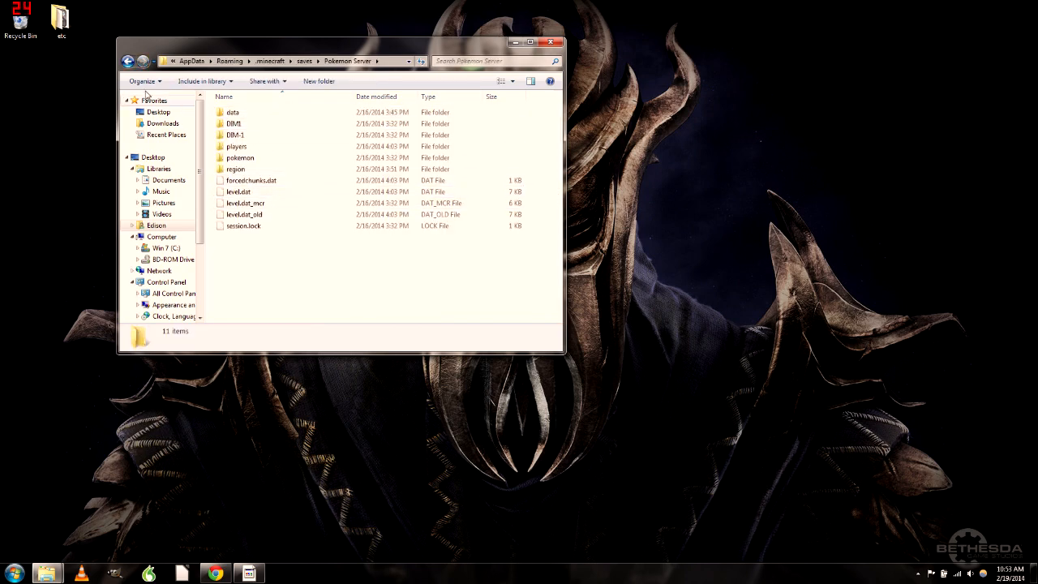
left_click(128, 63)
left_click(128, 63)
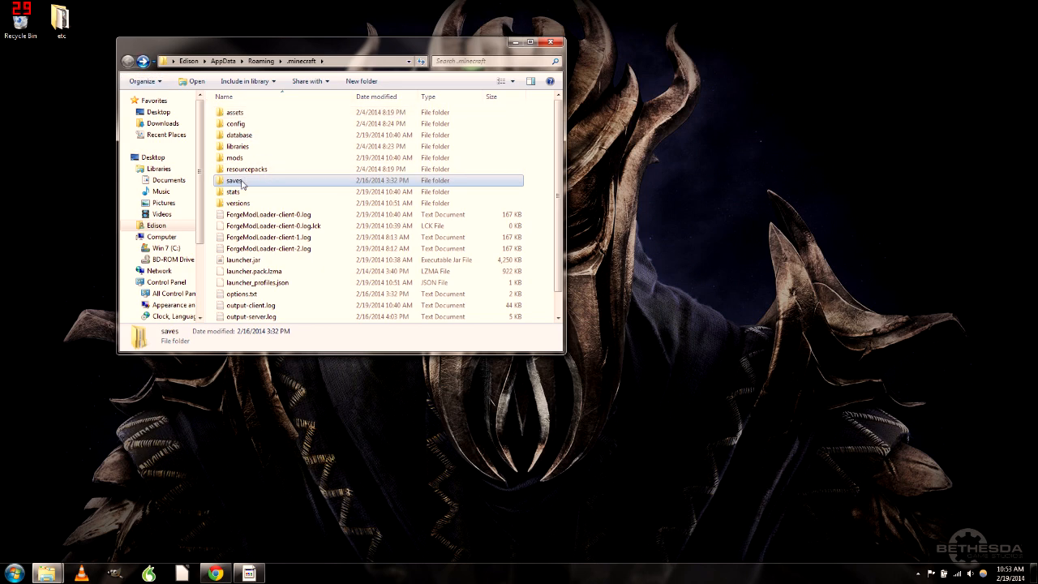
double_click(237, 181)
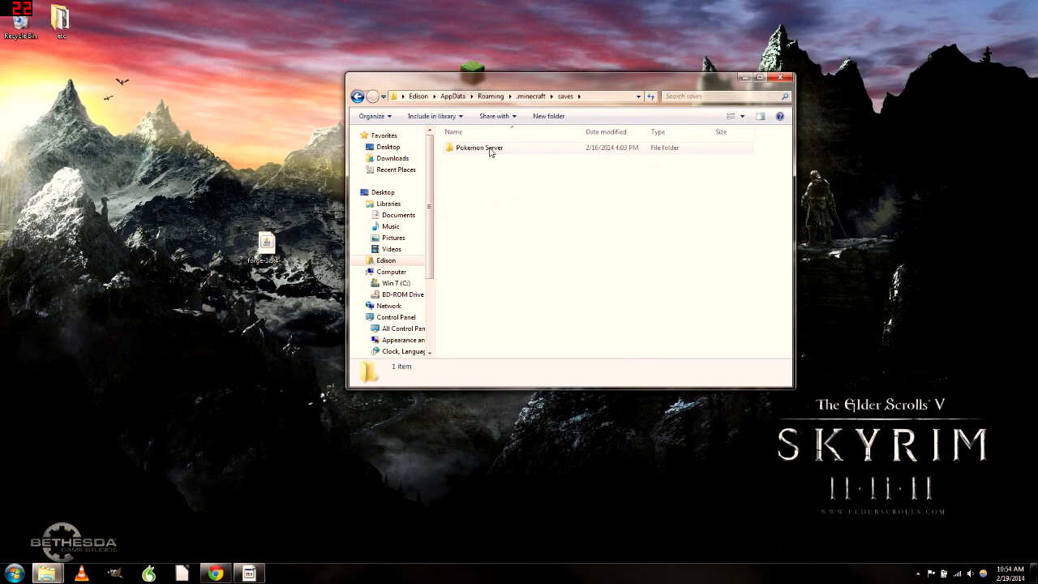
Drag the Pokemon Server world onto the desktop and confirm saves is now empty
left_click_drag(490, 151, 217, 244)
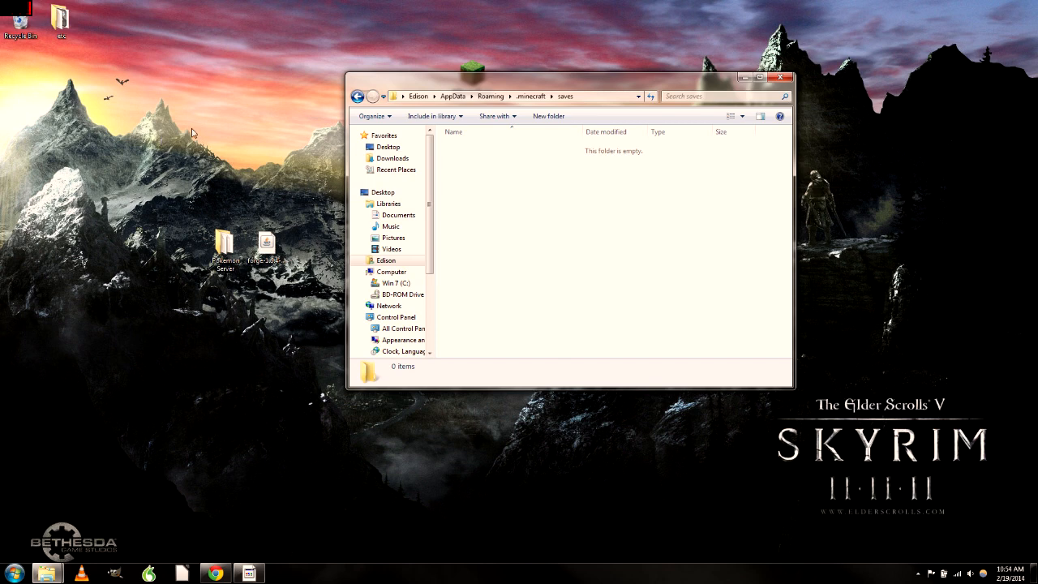
left_click(535, 97)
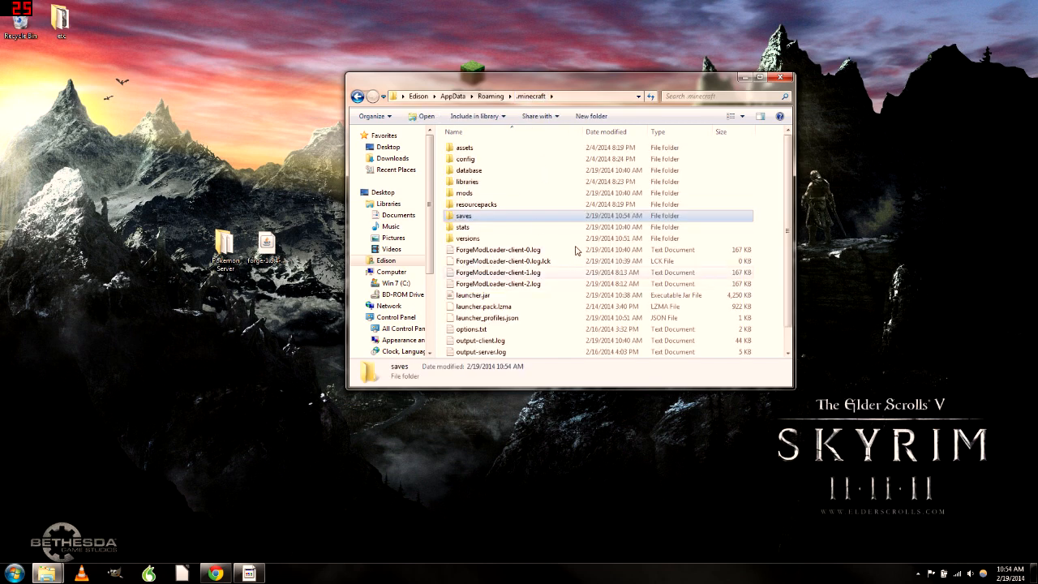
double_click(475, 218)
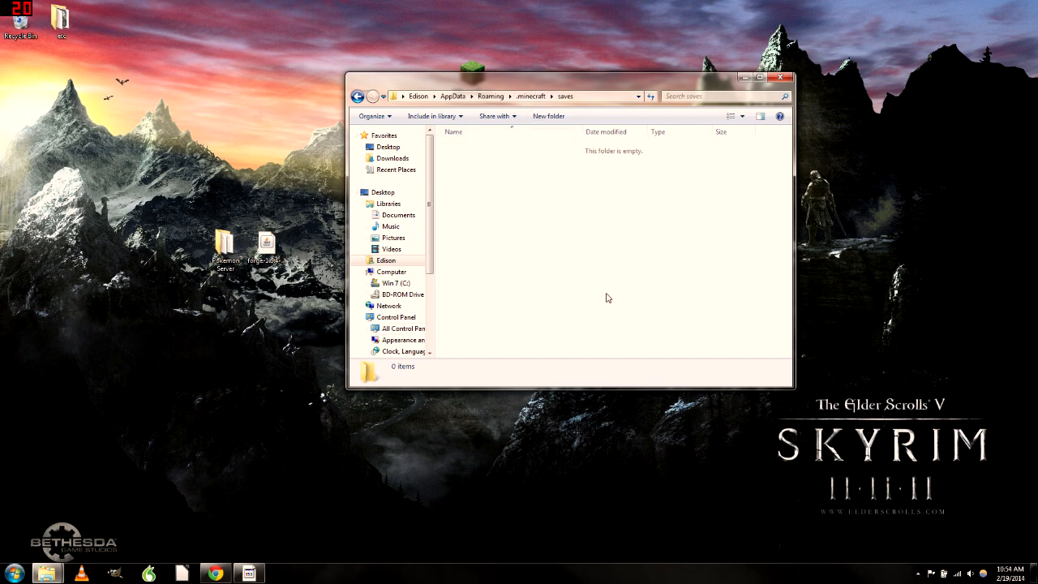
left_click(534, 96)
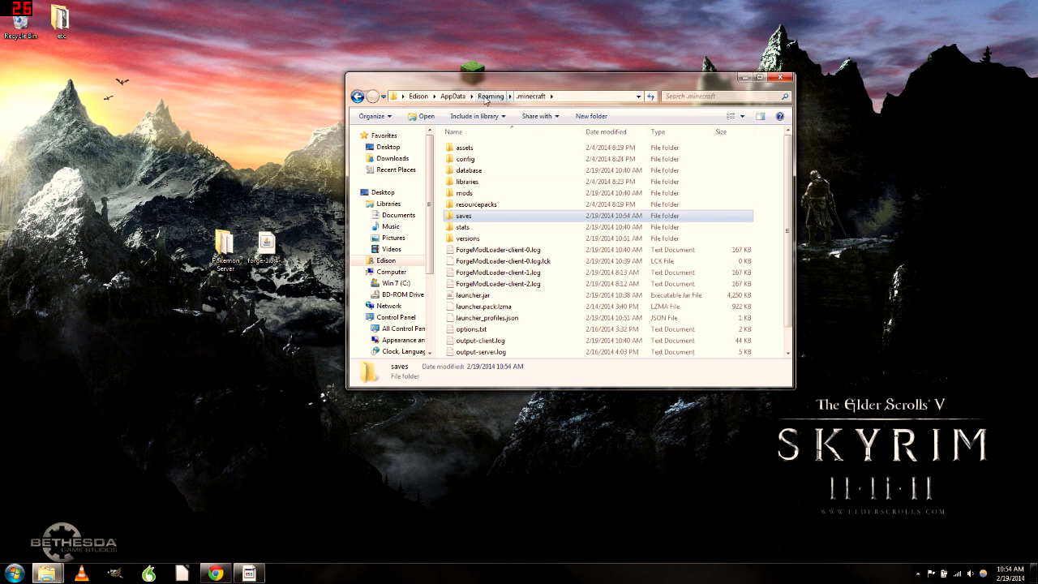
left_click(489, 95)
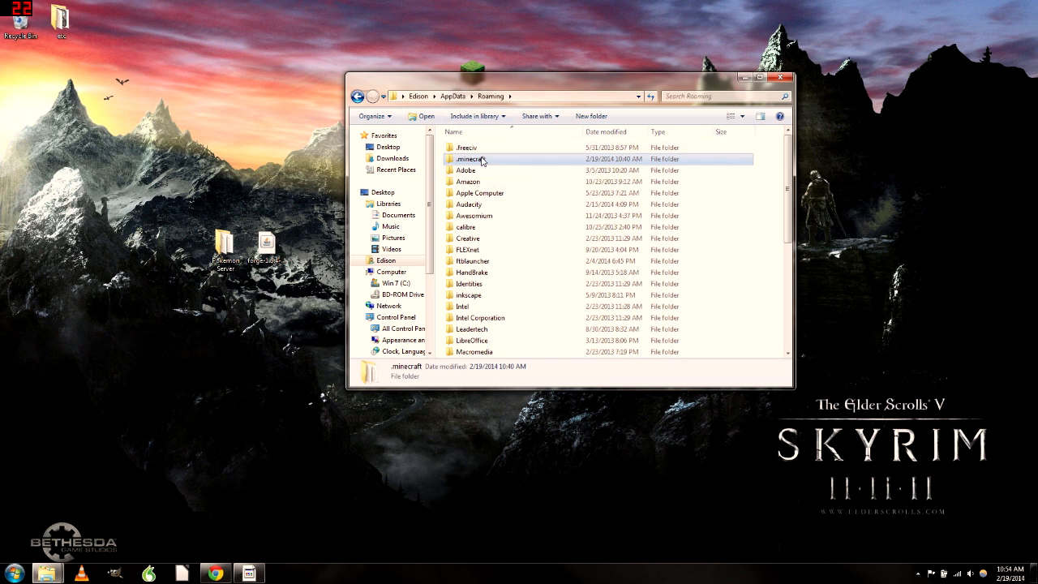
mouse_move(485, 156)
right_click(775, 161)
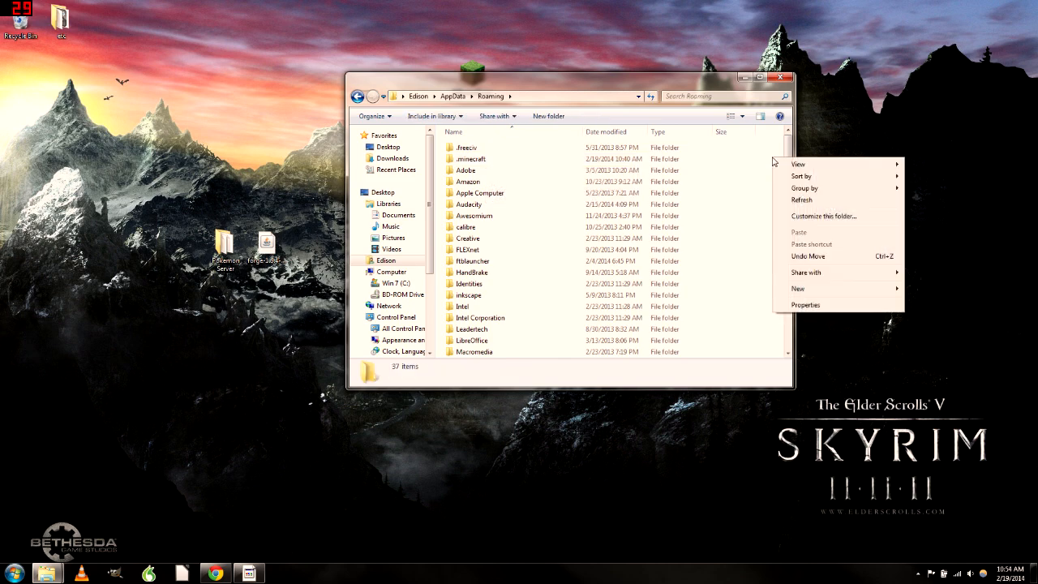
left_click(802, 306)
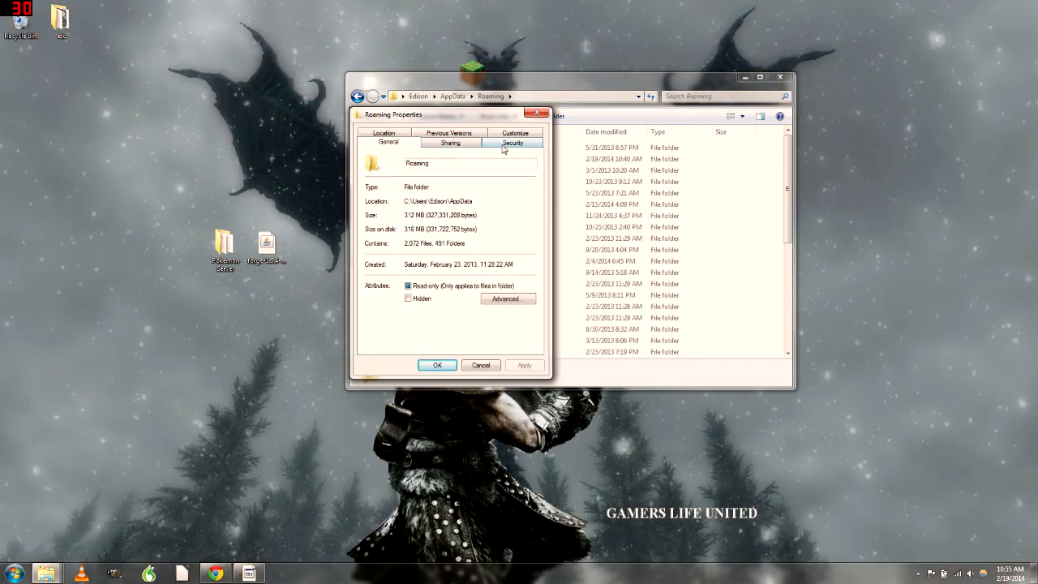
left_click(513, 142)
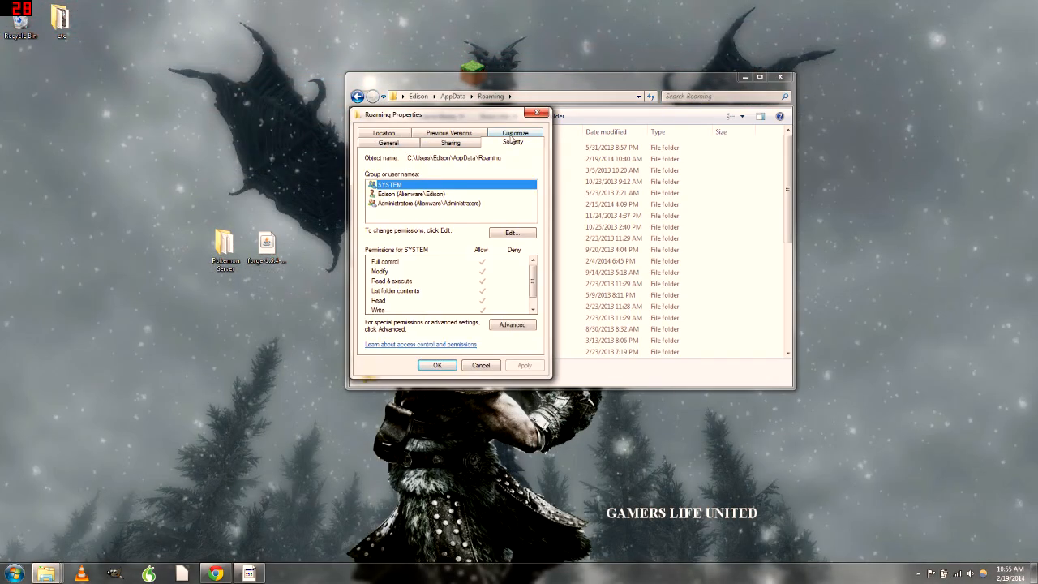
left_click(514, 135)
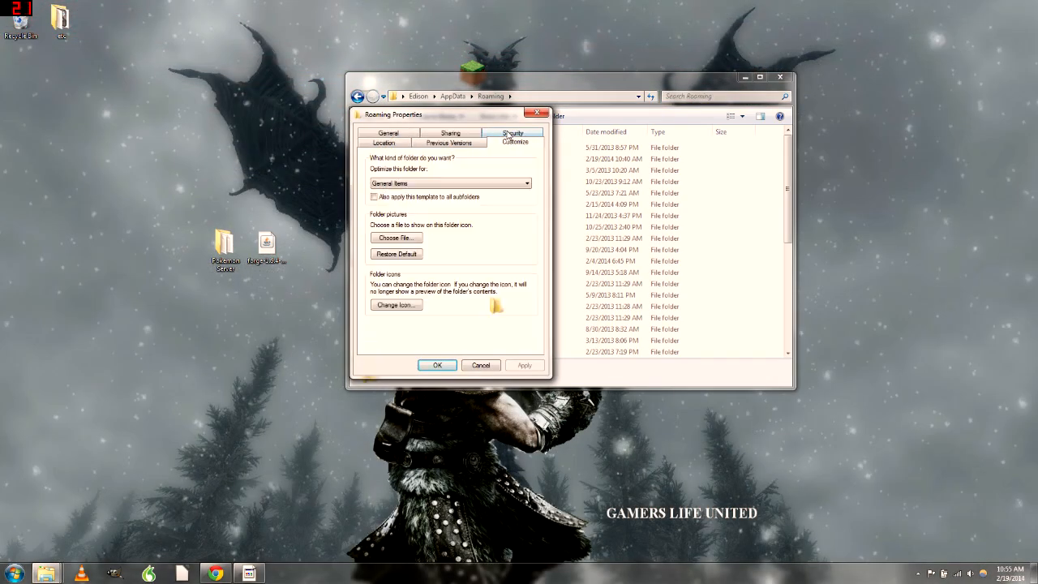
left_click(402, 146)
left_click(388, 133)
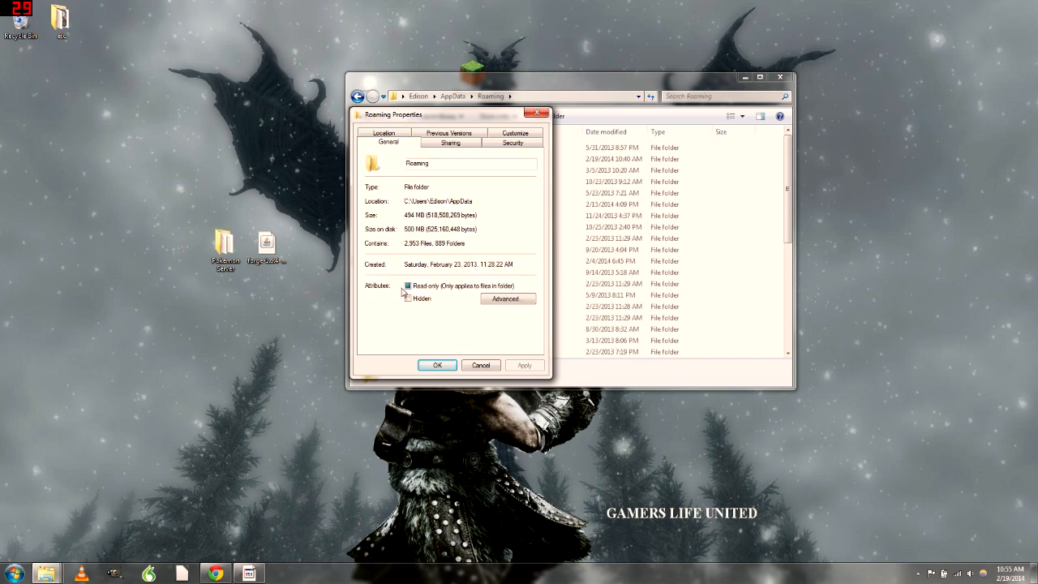
left_click(537, 113)
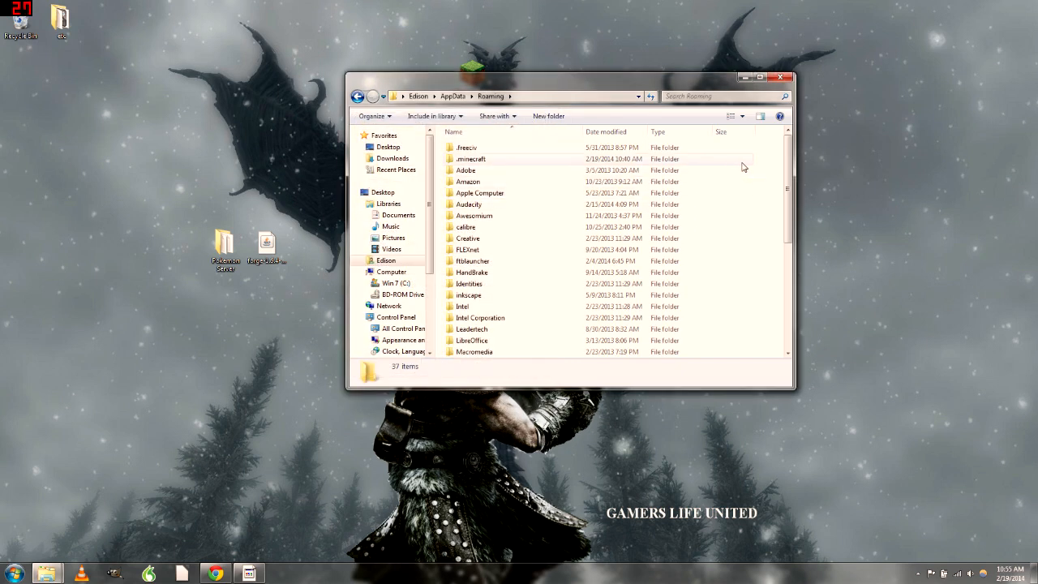
right_click(767, 165)
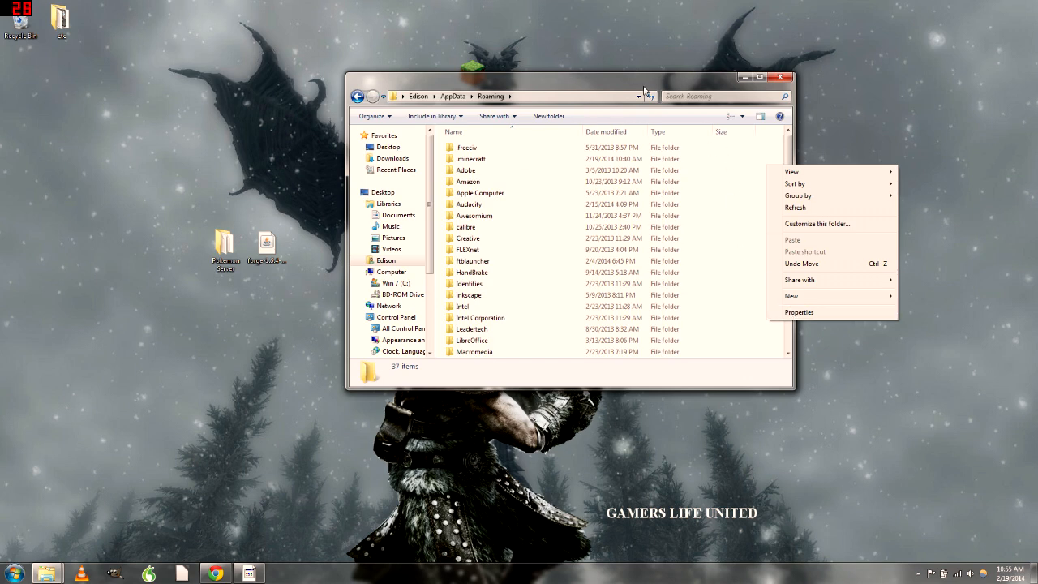
left_click(814, 314)
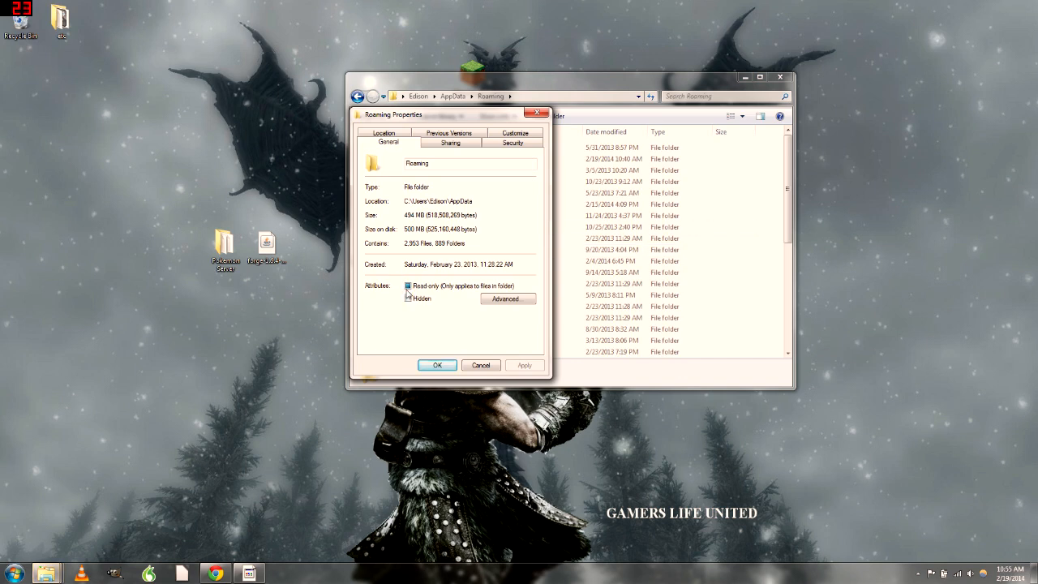
left_click(450, 143)
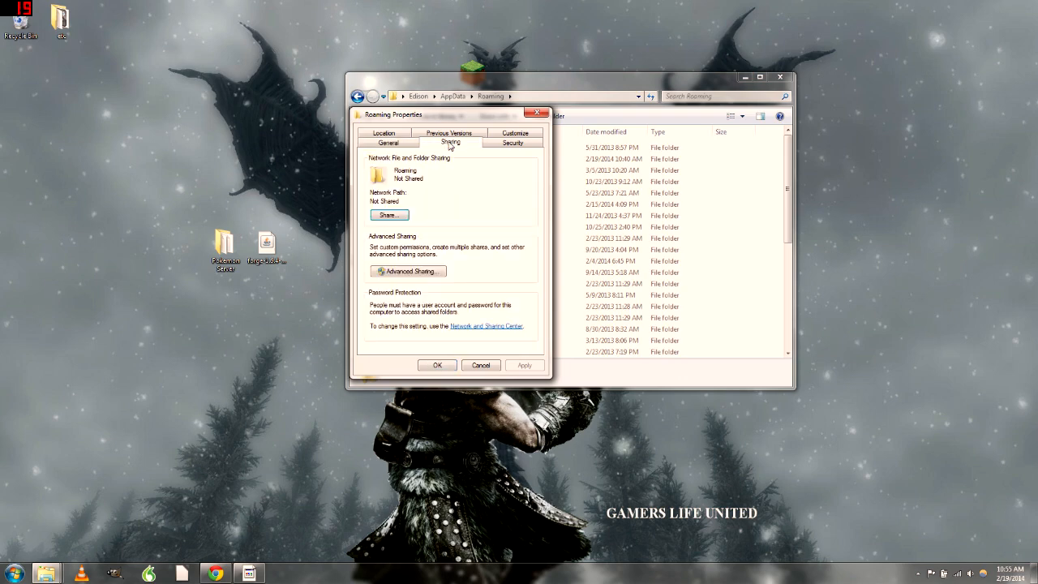
left_click(514, 144)
left_click(516, 133)
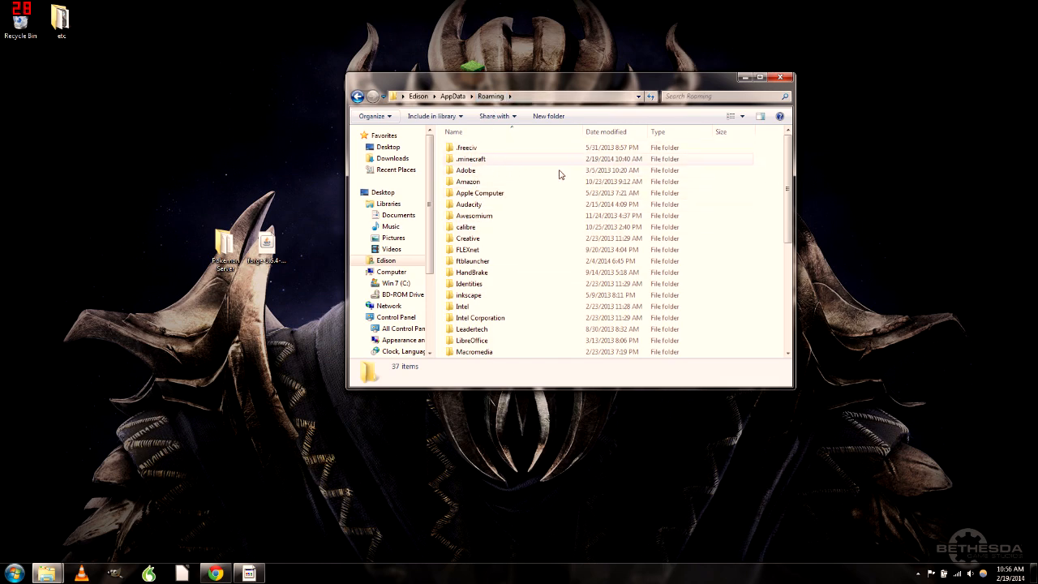
In Folder Options' View settings, choose not to show hidden files and confirm
left_click(740, 160)
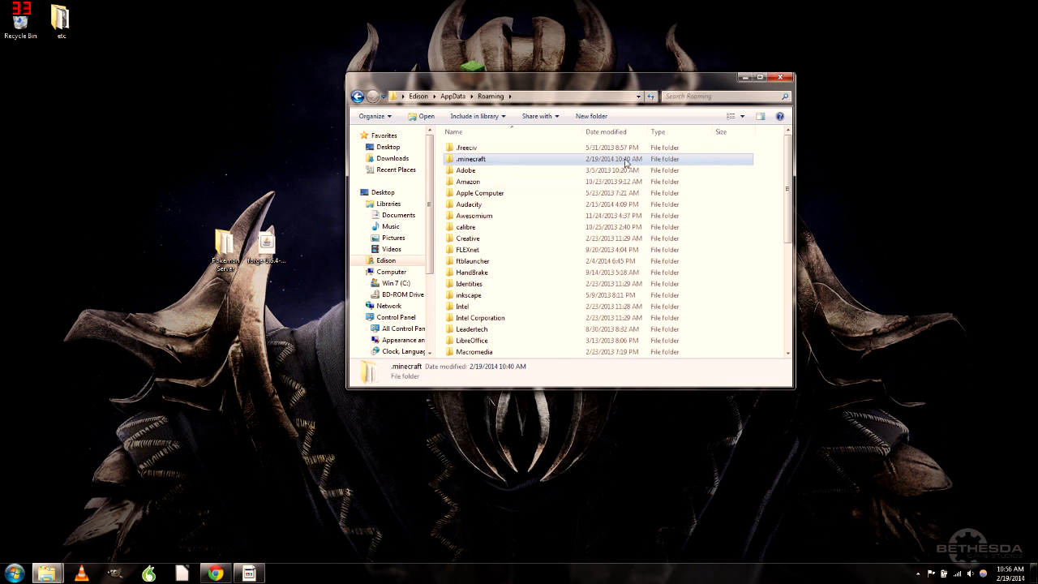
left_click(387, 118)
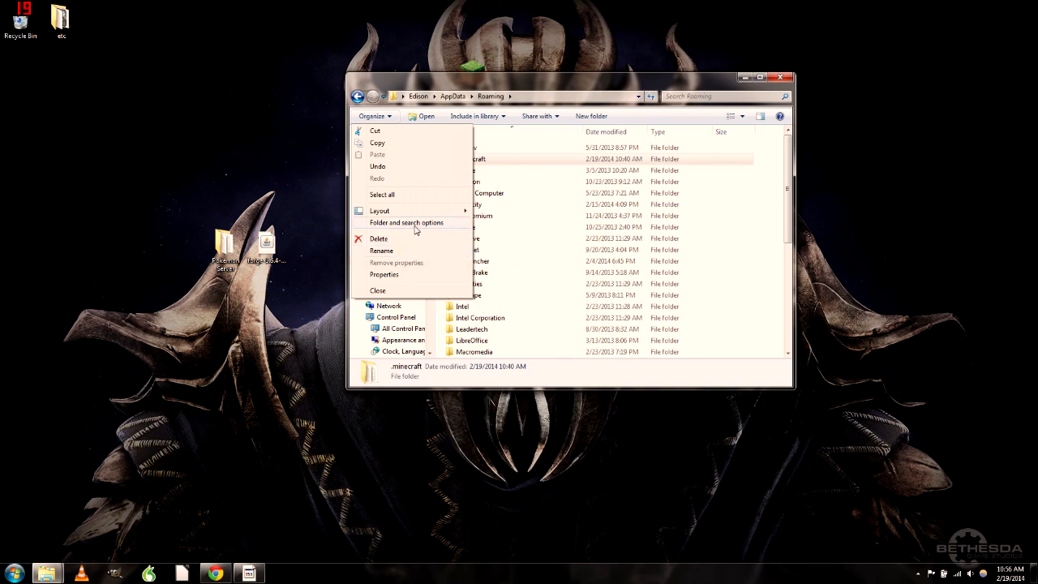
left_click(414, 223)
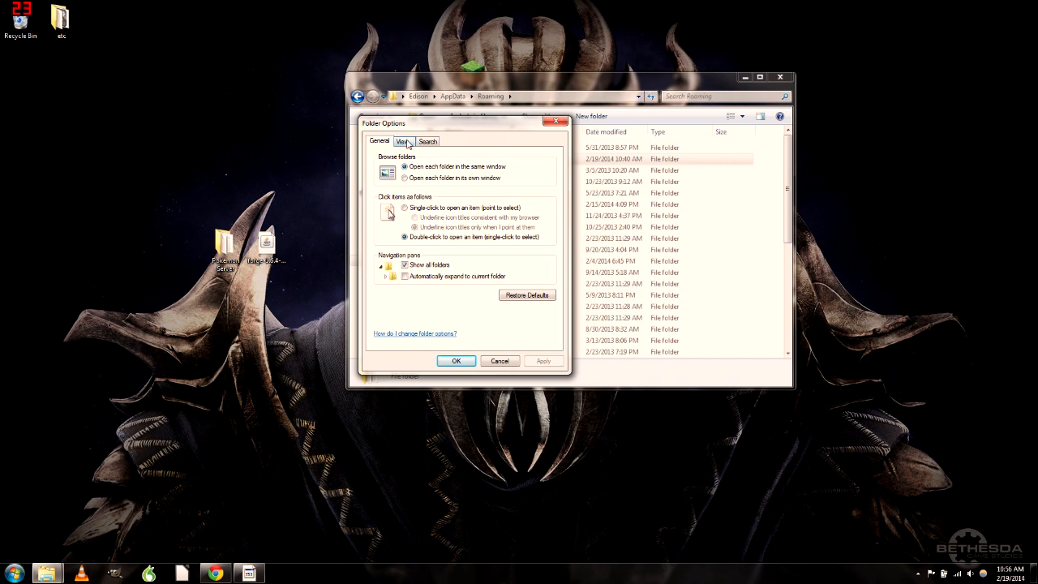
left_click(403, 142)
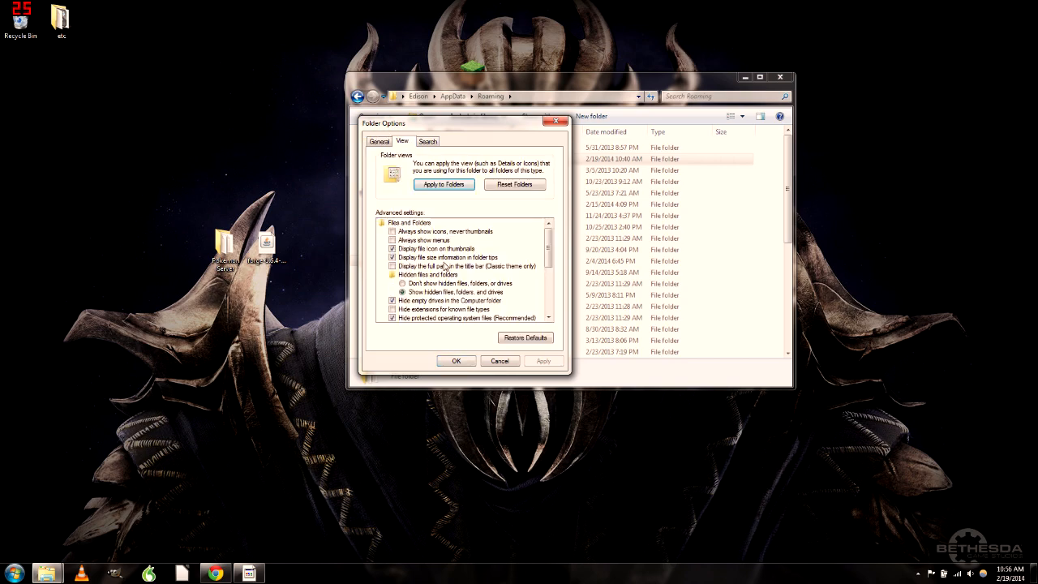
mouse_move(548, 243)
left_mouse_down()
mouse_move(548, 268)
mouse_move(558, 236)
left_mouse_up()
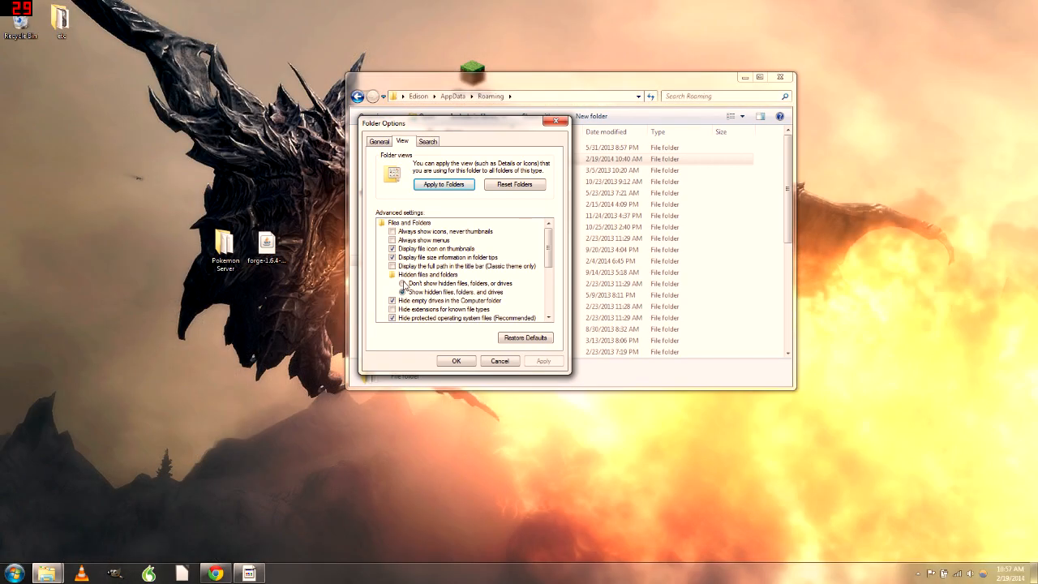
left_click(403, 283)
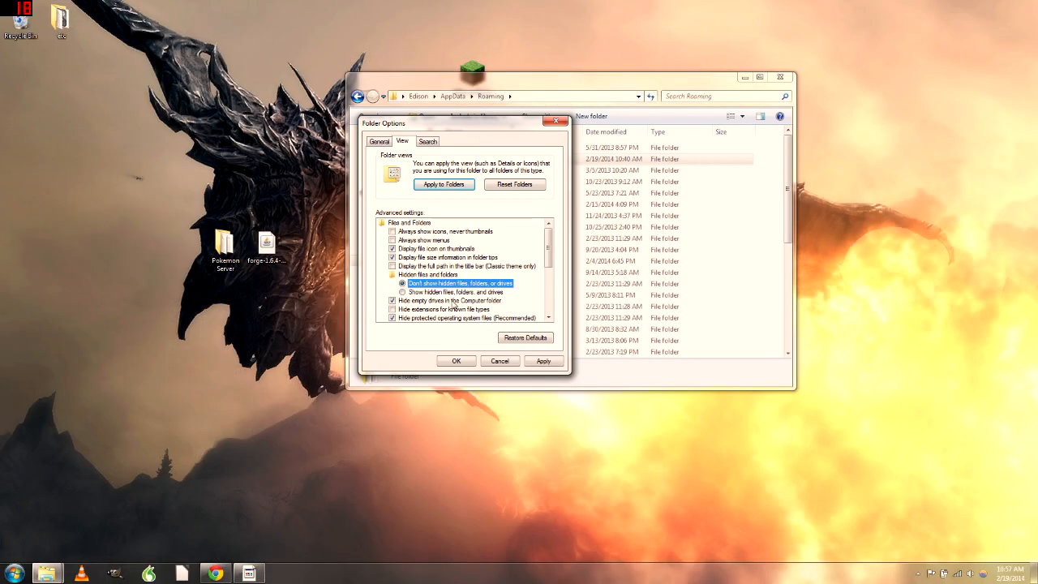
left_click(458, 361)
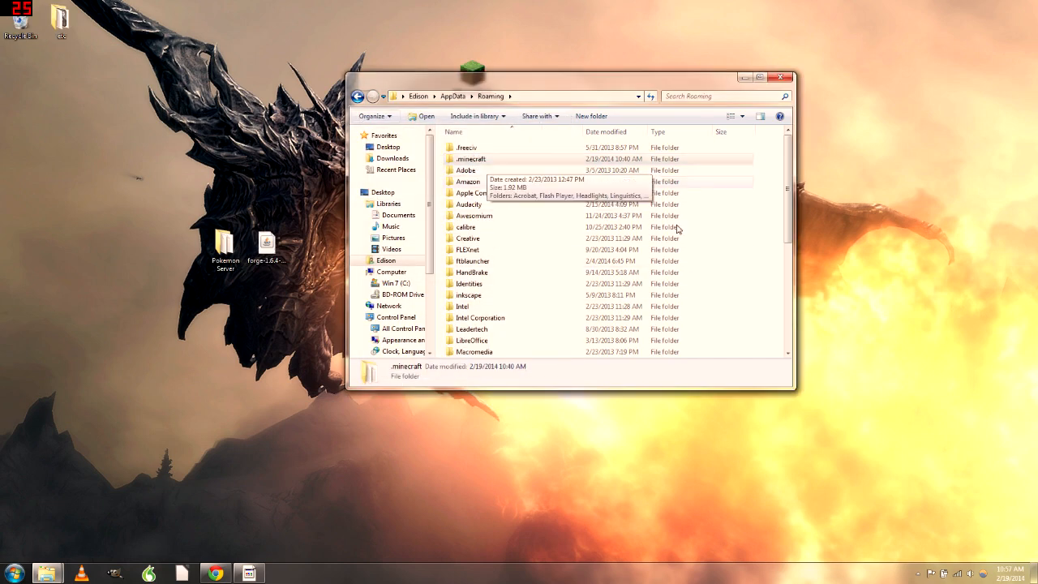
Switch Folder Options to 'Show hidden files, folders, and drives' and apply it
left_click(473, 216)
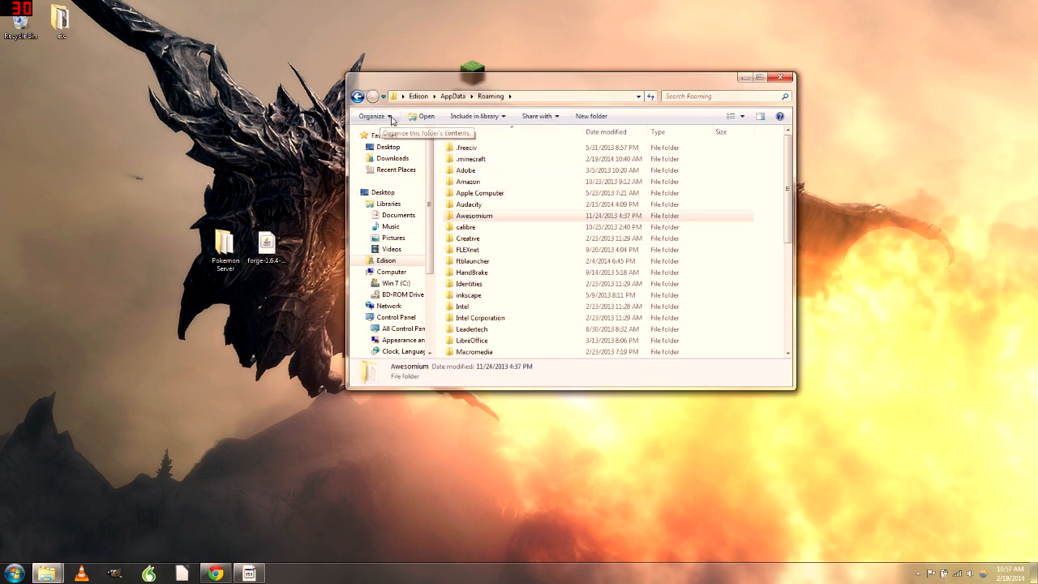
left_click(387, 118)
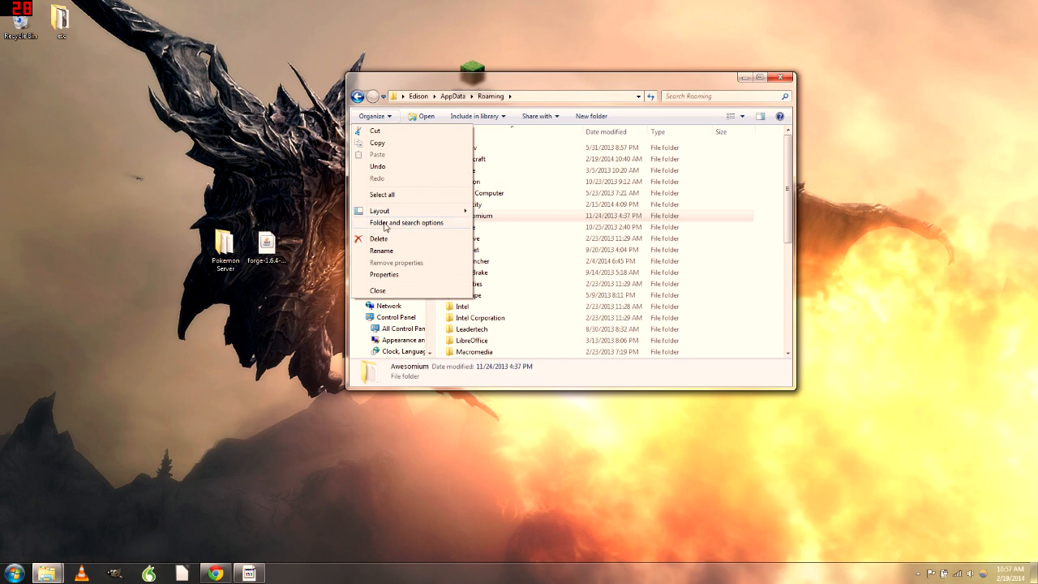
left_click(386, 223)
left_click(402, 141)
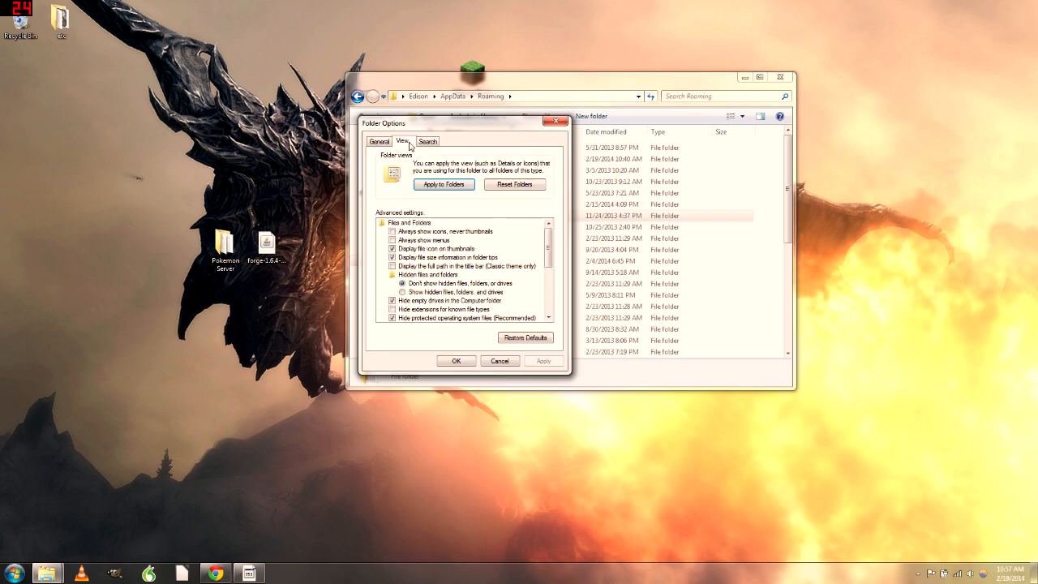
left_click(403, 292)
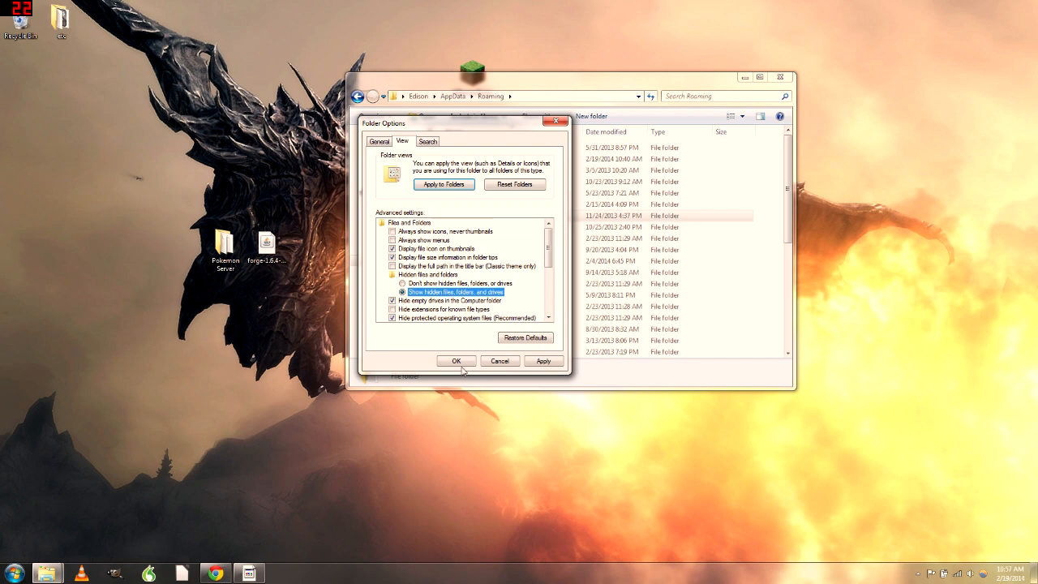
left_click(530, 363)
left_click(469, 362)
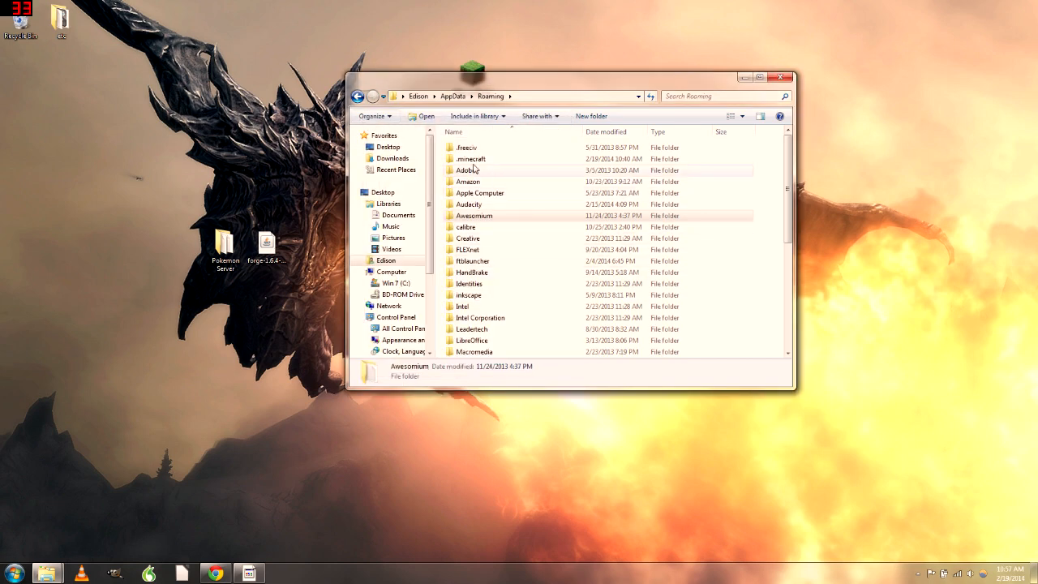
left_click(478, 161)
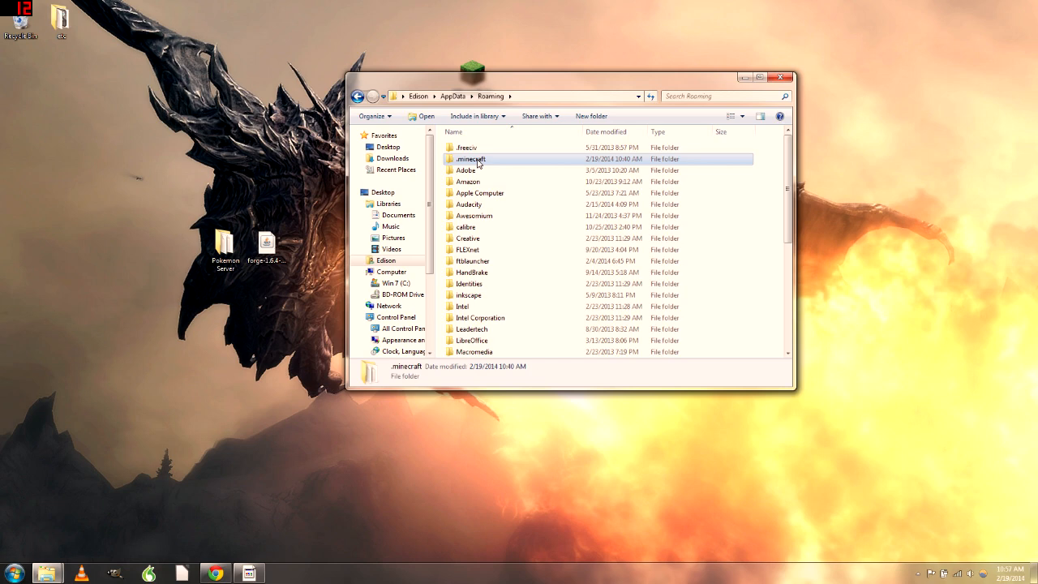
Delete the .minecraft folder from Roaming, close Explorer, and start the Minecraft launcher
right_click(479, 162)
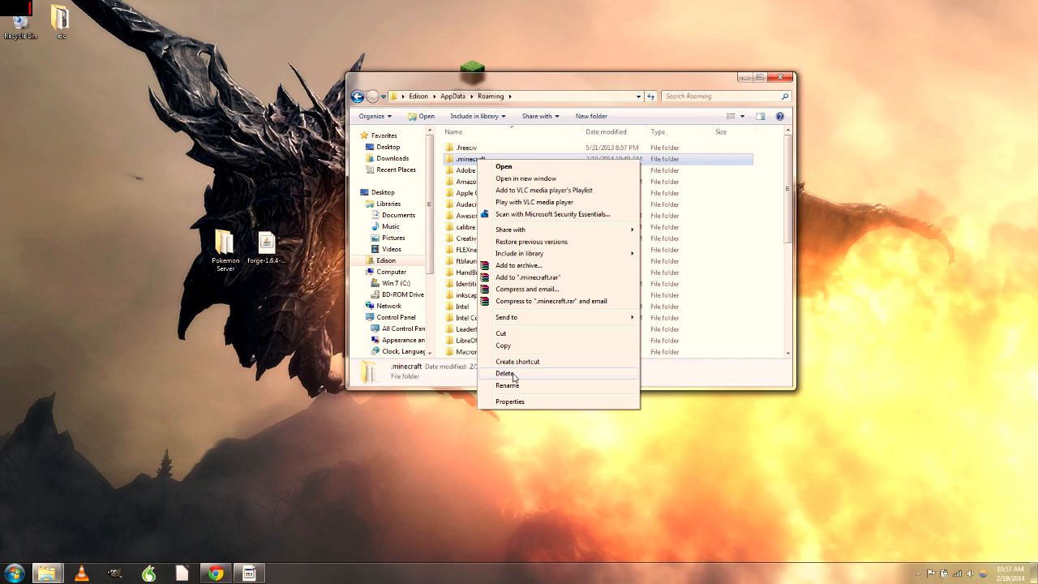
left_click(505, 374)
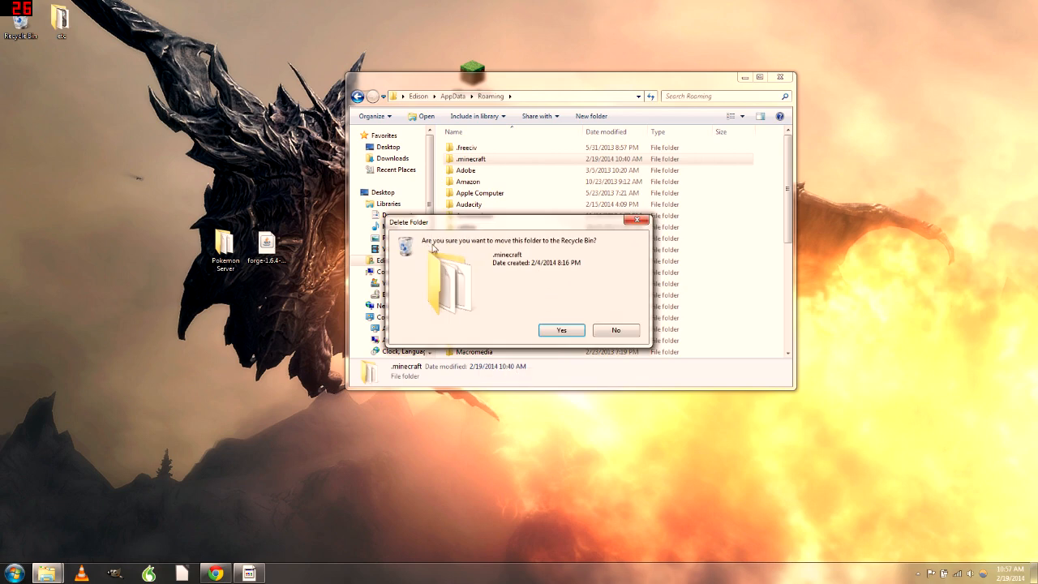
left_click(559, 330)
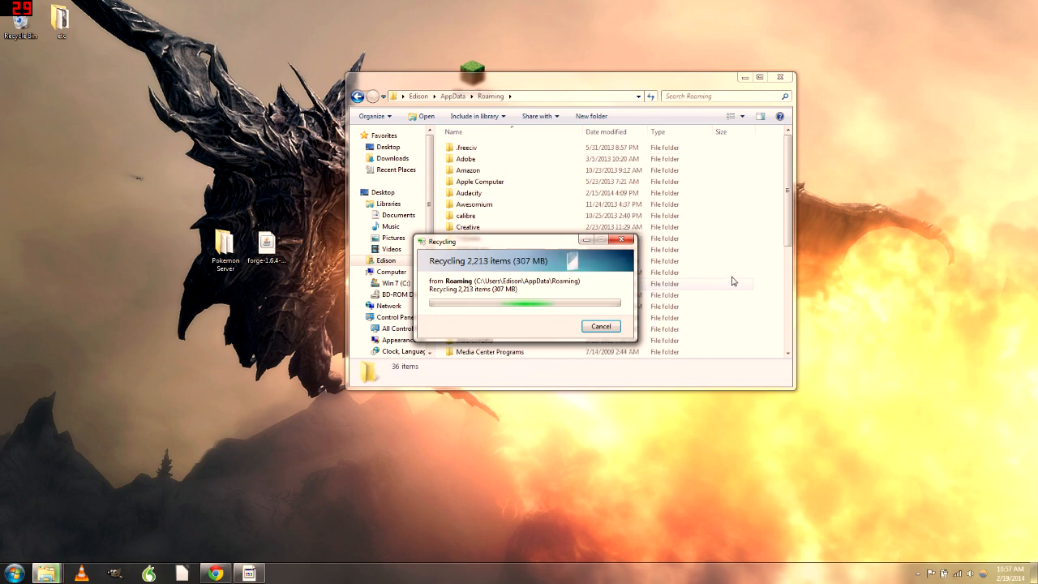
left_click(792, 78)
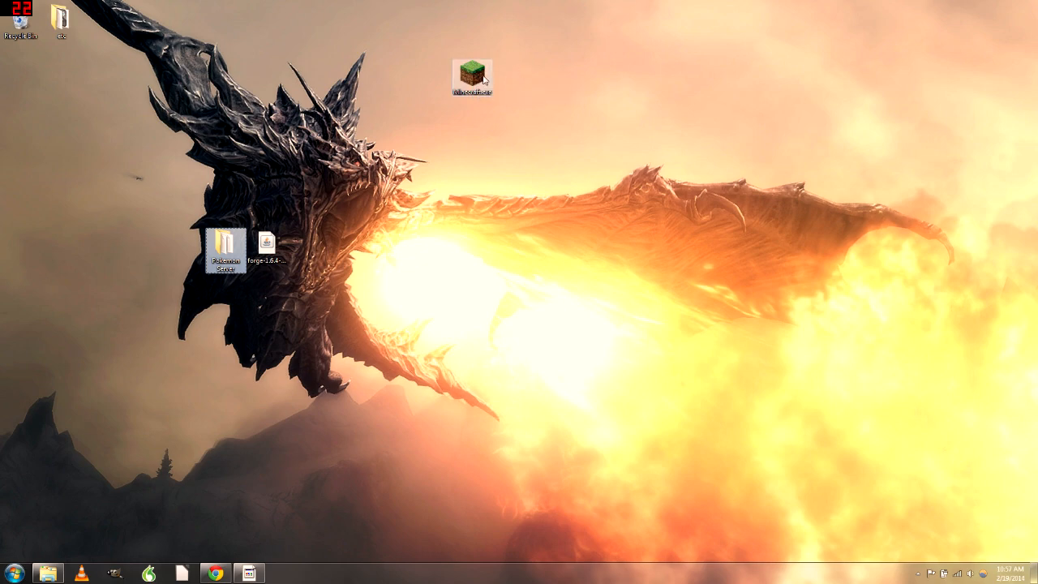
double_click(479, 77)
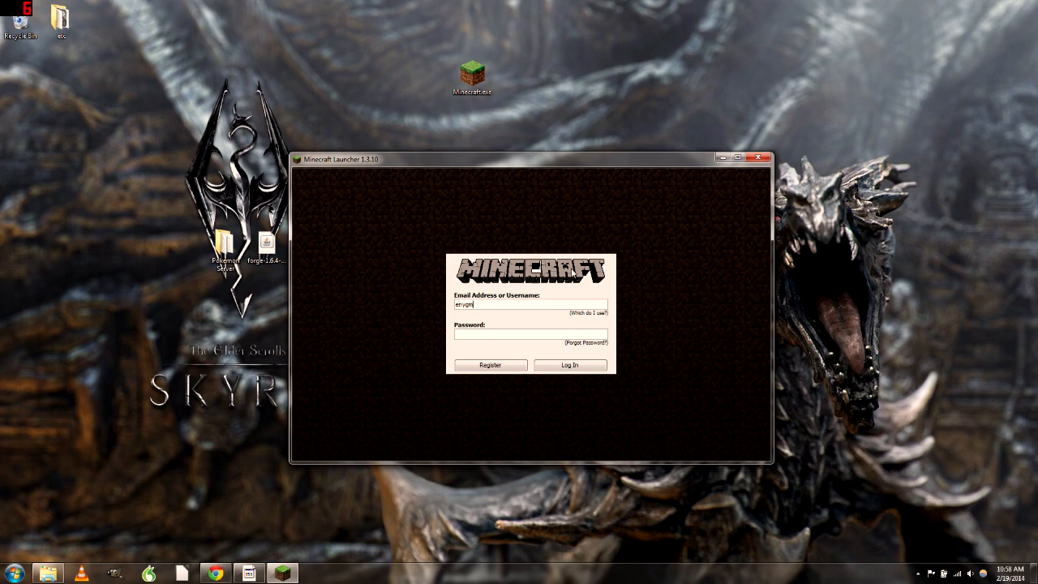
Finish entering the account username and log in to the launcher
type("15")
left_click(571, 365)
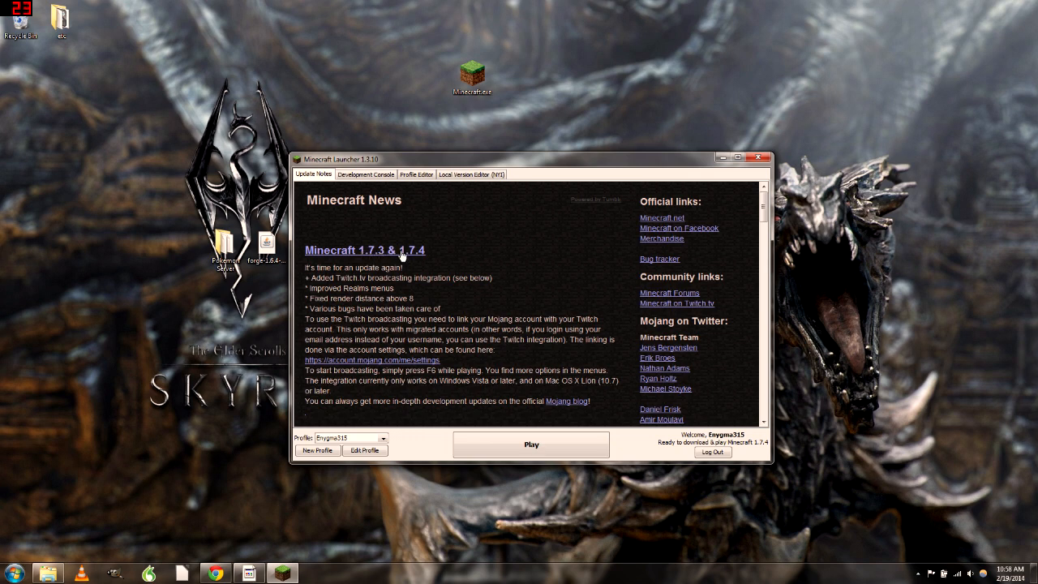
Bring the launcher forward and open the Profile Editor for the current profile
left_click(272, 250)
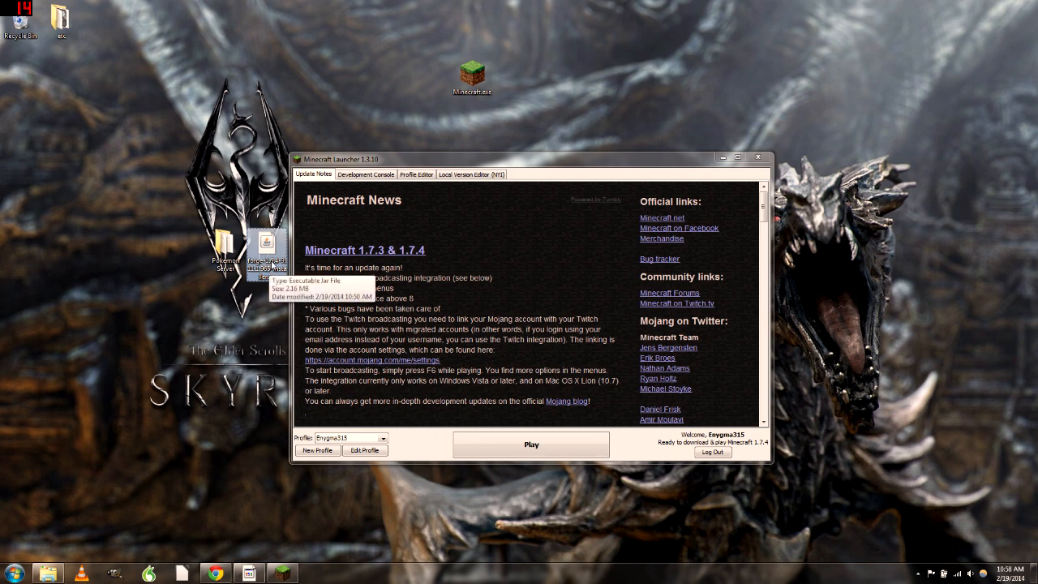
left_click(513, 281)
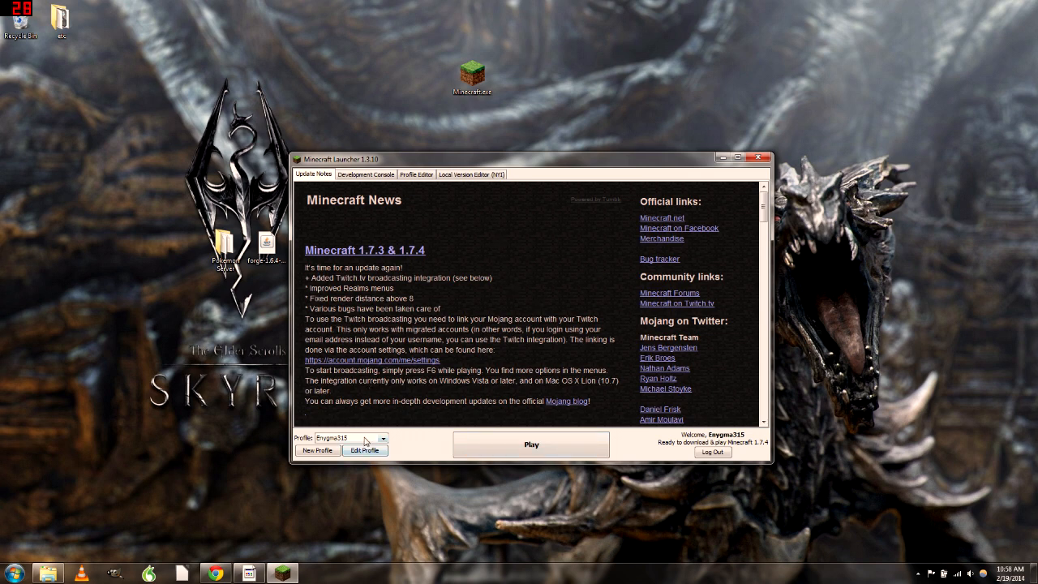
left_click(365, 452)
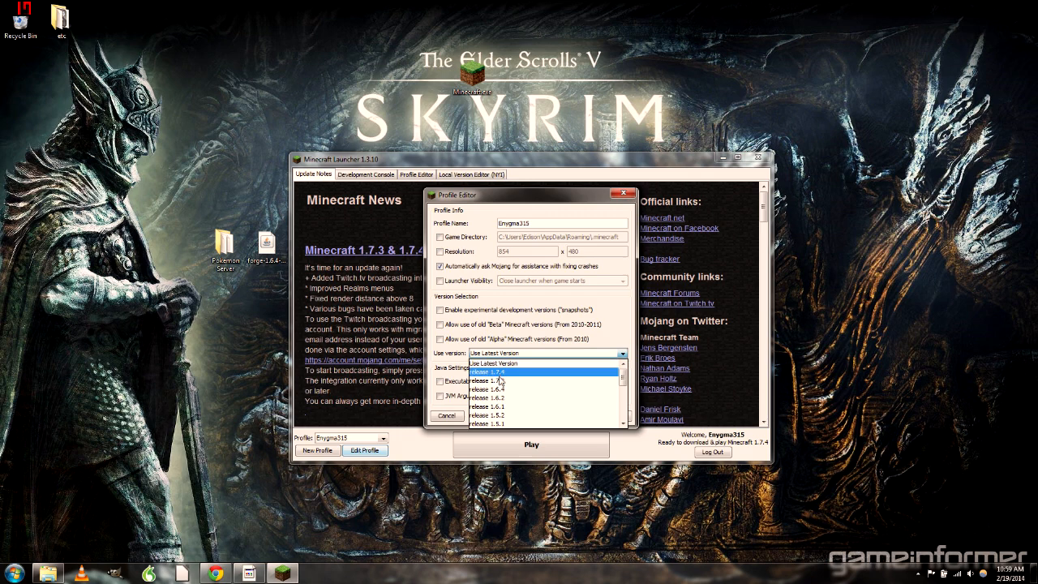
left_click(514, 391)
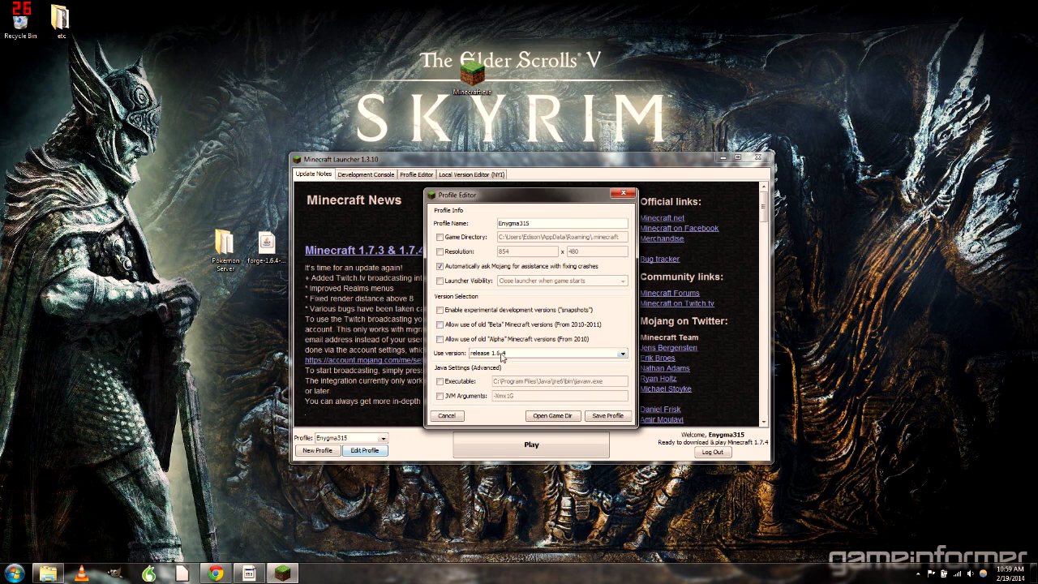
left_click(608, 415)
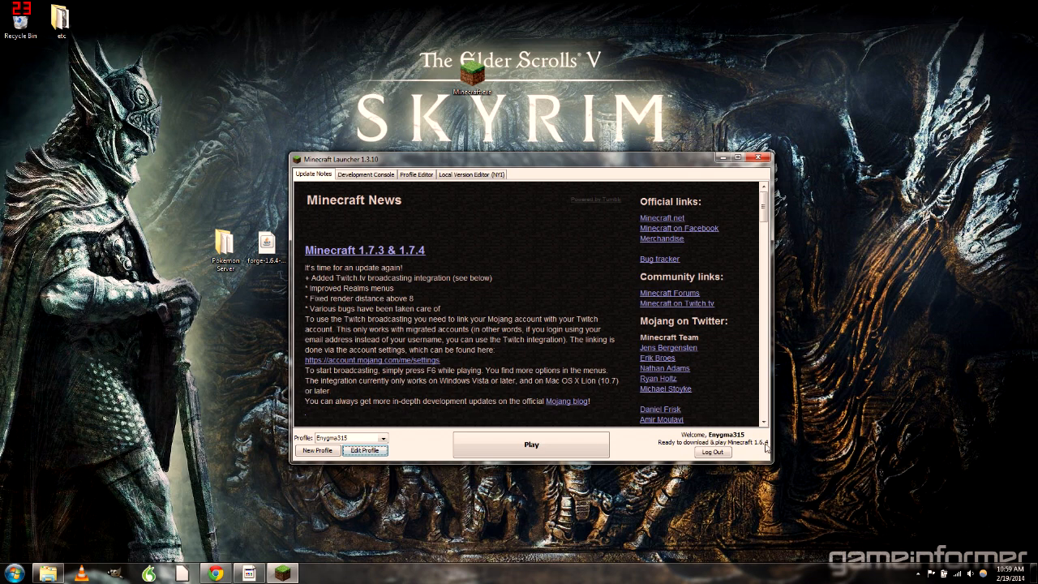
Run plain Minecraft 1.6.4 to its title screen, then quit the game
left_click(551, 443)
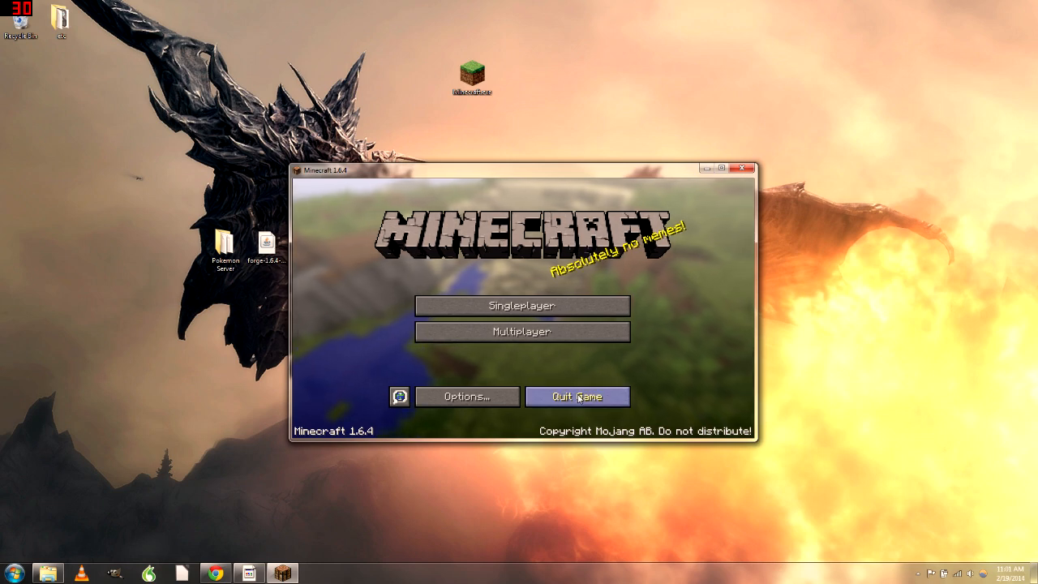
left_click(572, 405)
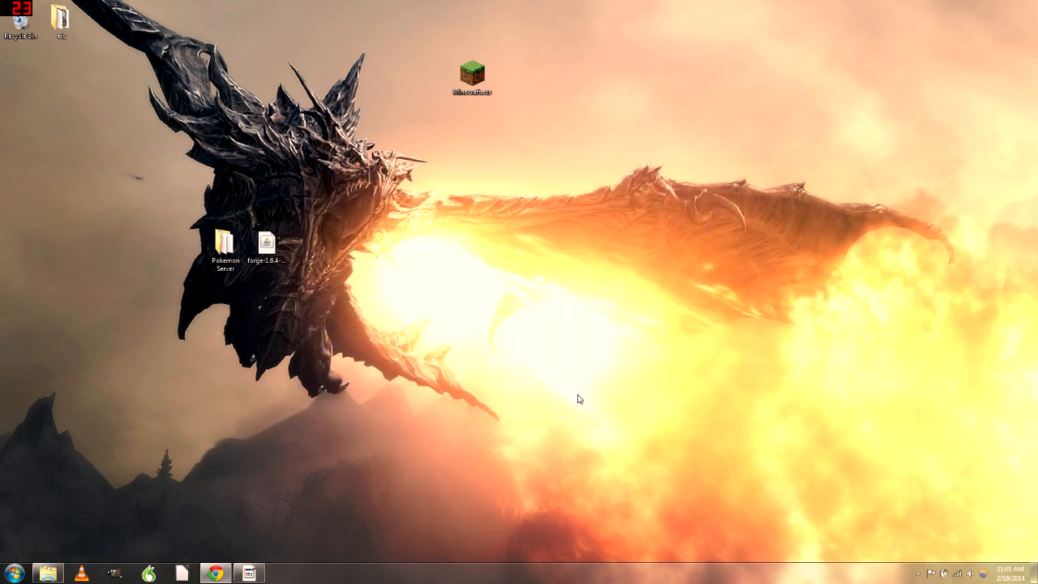
Run the Forge installer and install the Forge 9.11.1.965 client into the default folder
left_click(274, 254)
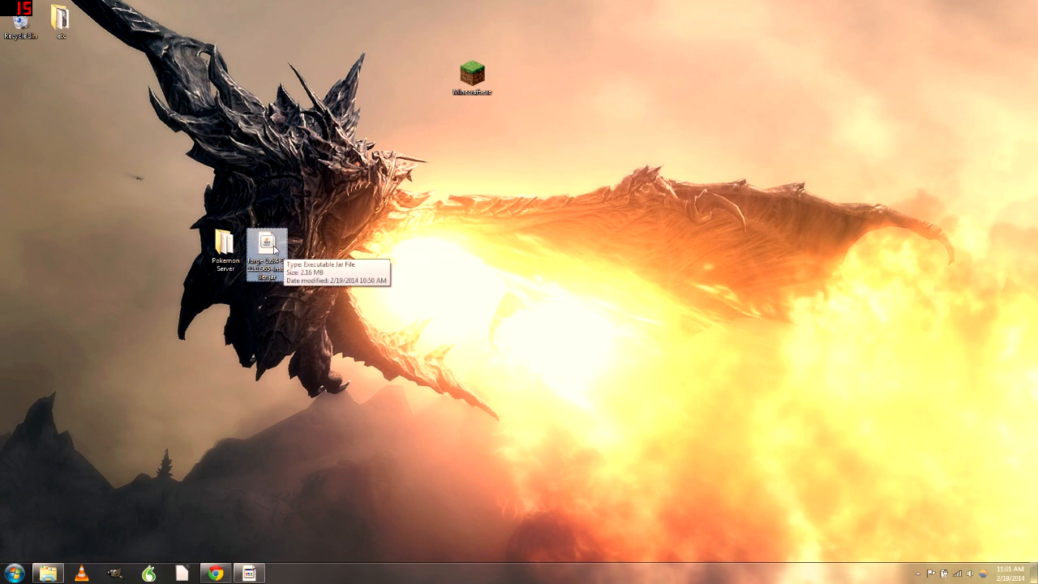
double_click(274, 249)
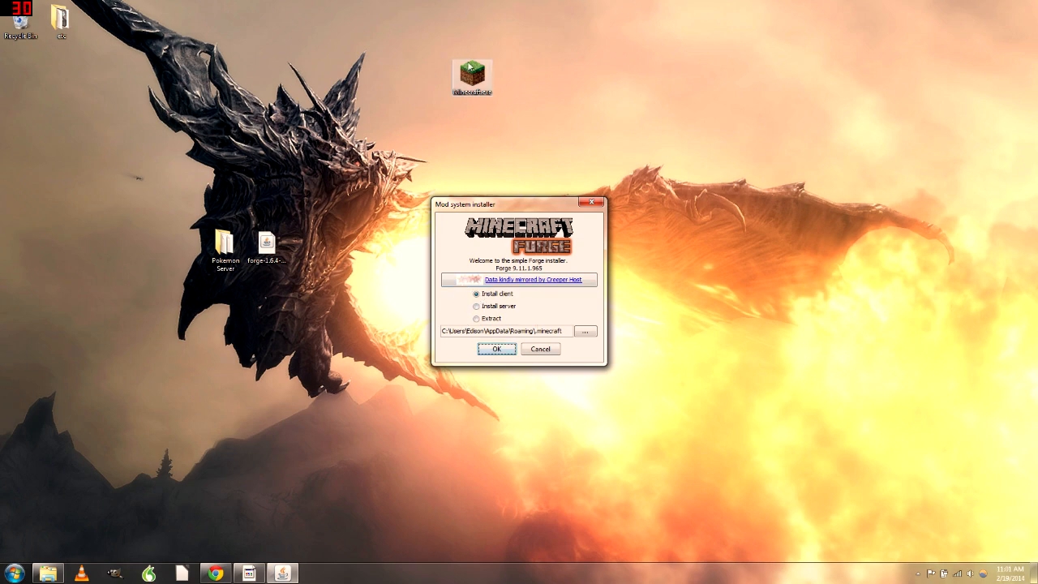
left_click(497, 349)
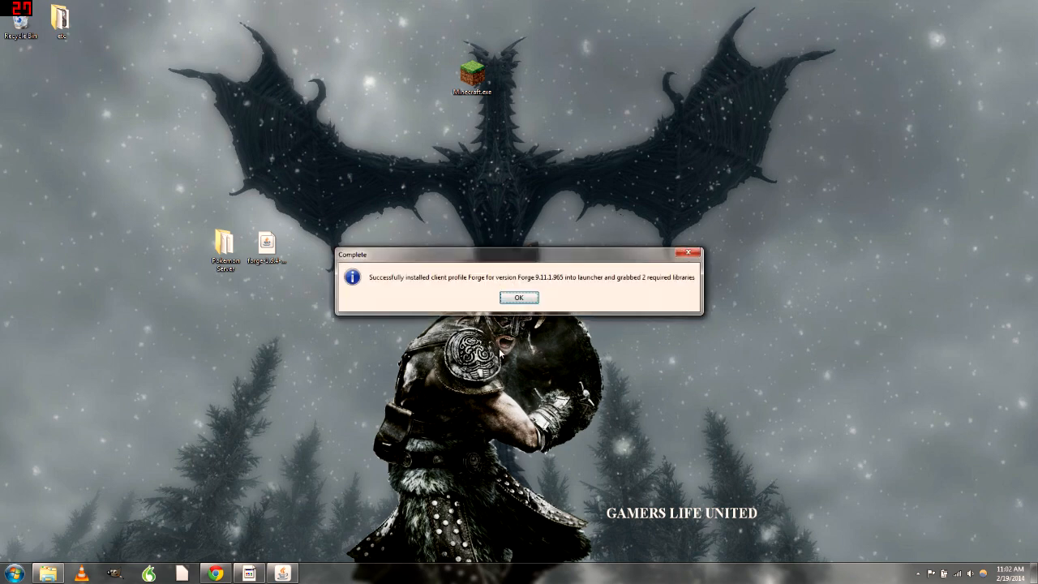
left_click(519, 298)
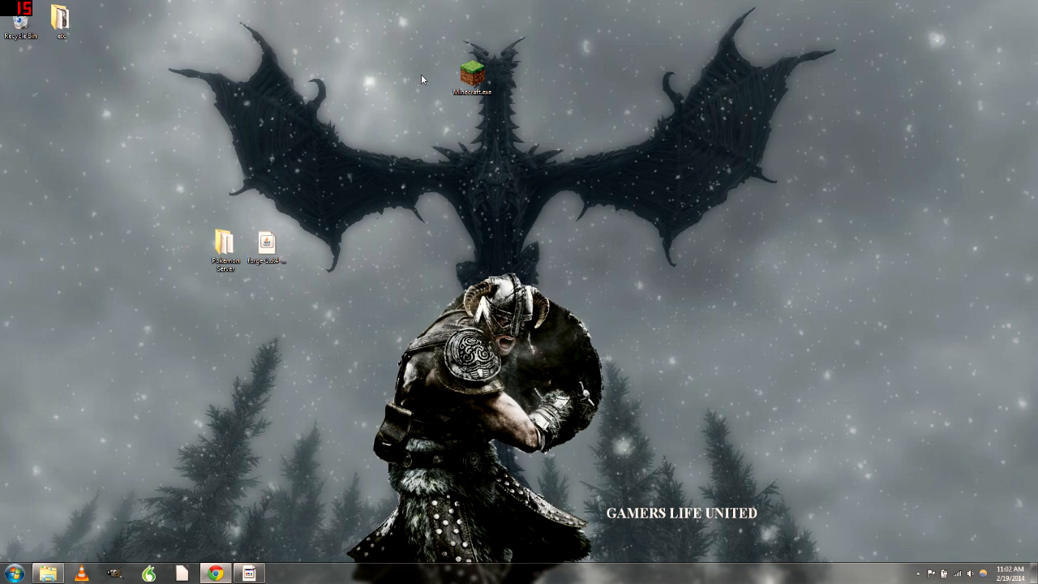
Reopen the launcher, select the Forge profile, and log in with the account username
double_click(481, 77)
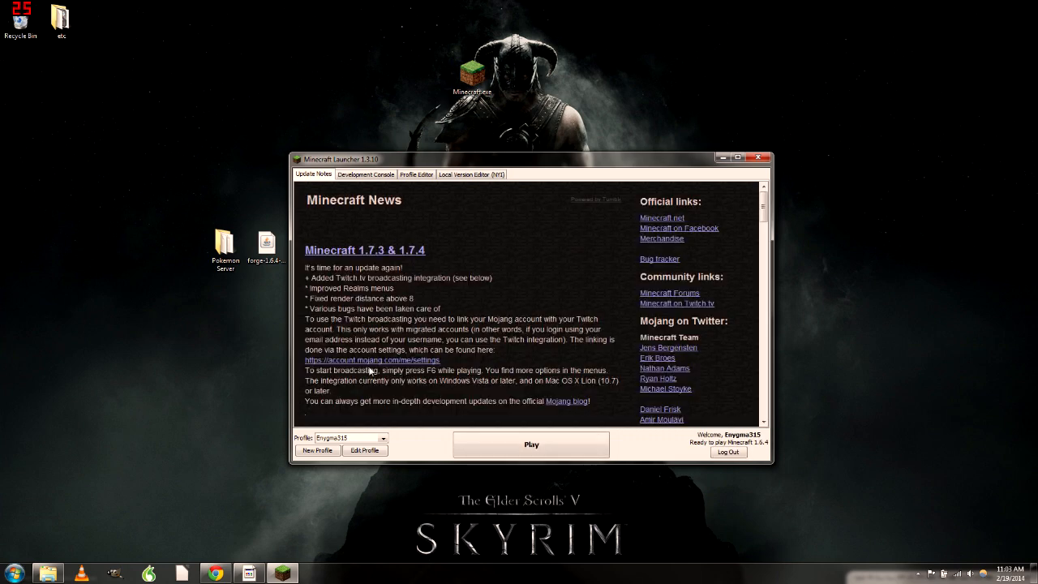
left_click(341, 438)
left_click(341, 438)
left_click(354, 440)
left_click(354, 439)
left_click(354, 441)
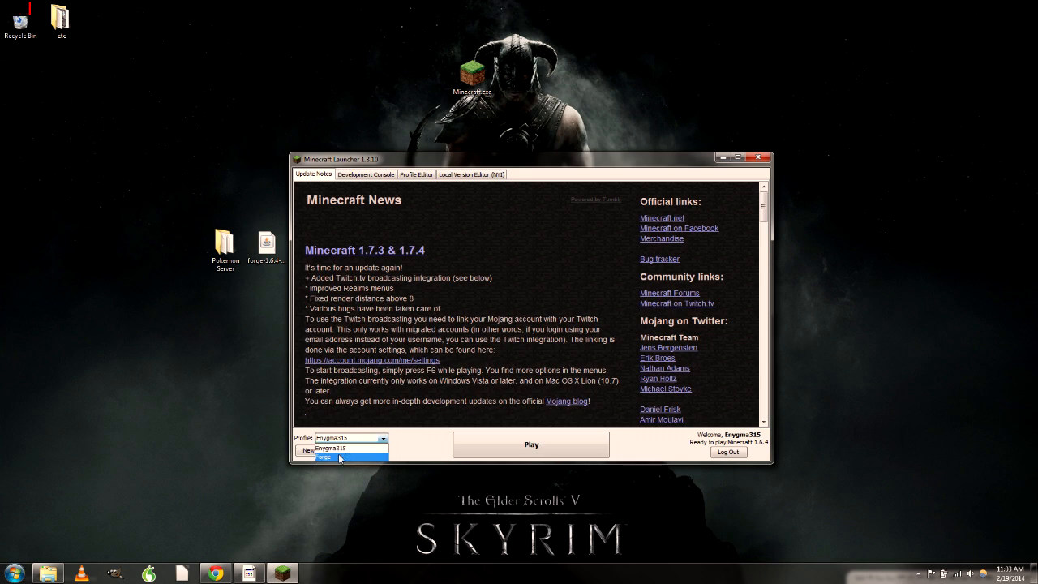
left_click(335, 457)
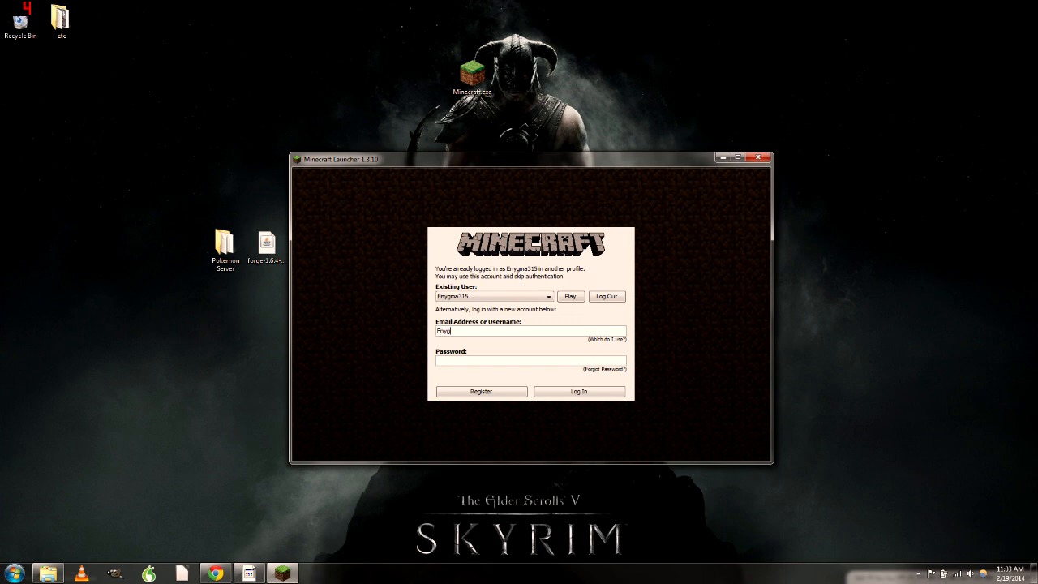
type("15")
type("******")
left_click(570, 391)
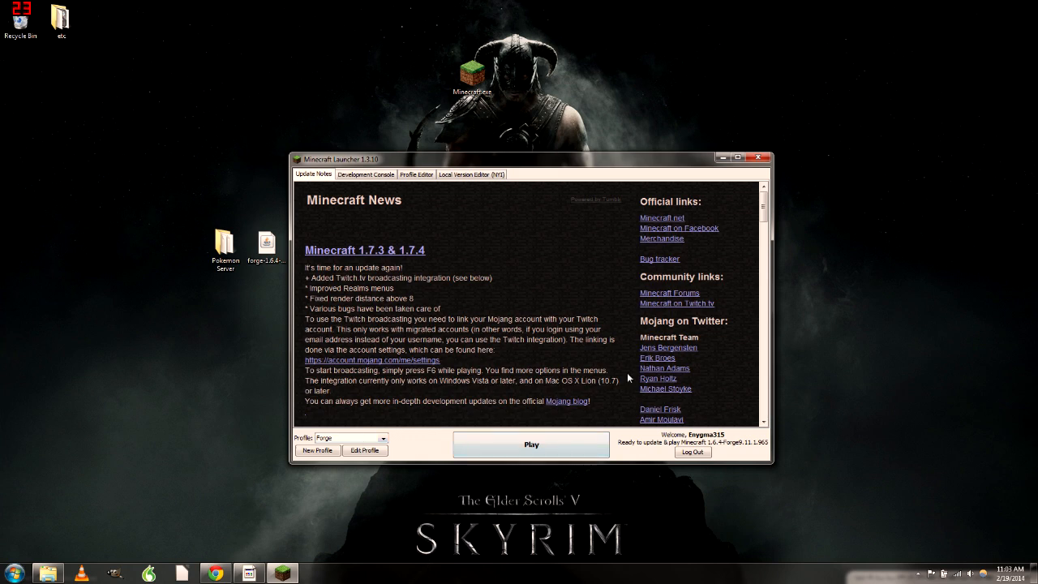
Launch Forge 1.6.4, check the Mod List showing three mods, then quit the game
left_click(532, 444)
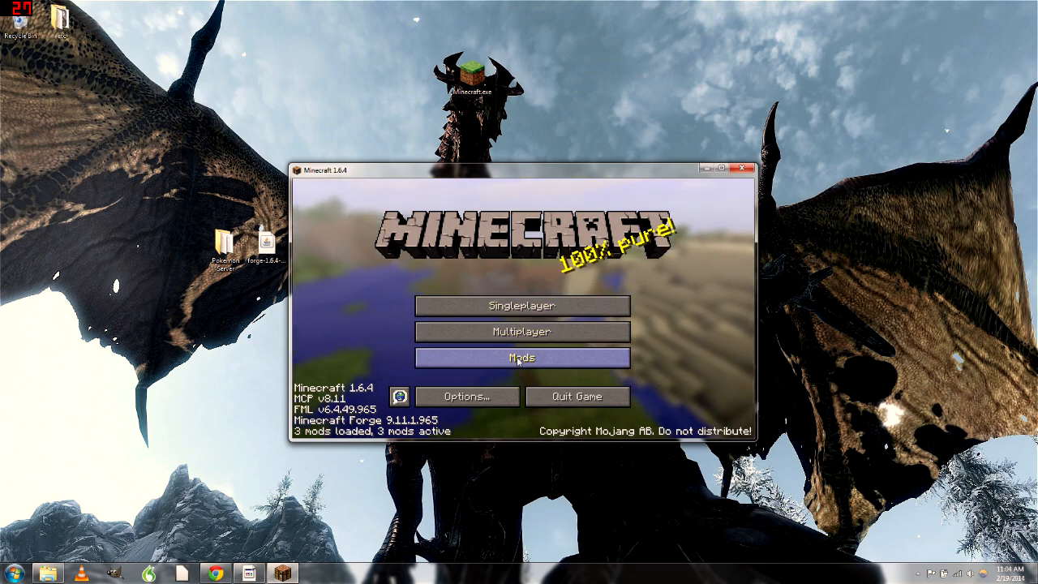
left_click(519, 361)
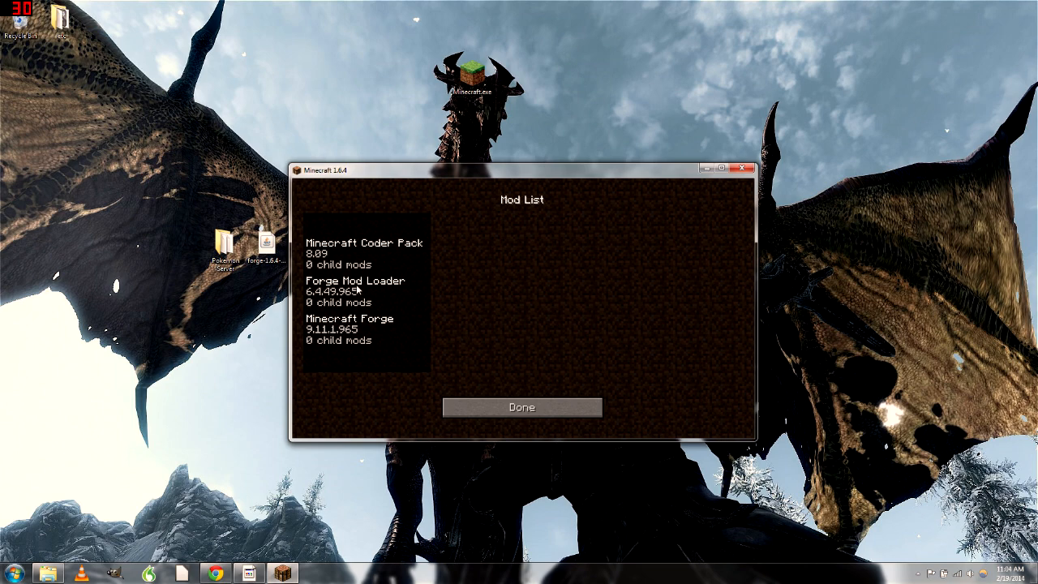
left_click(506, 412)
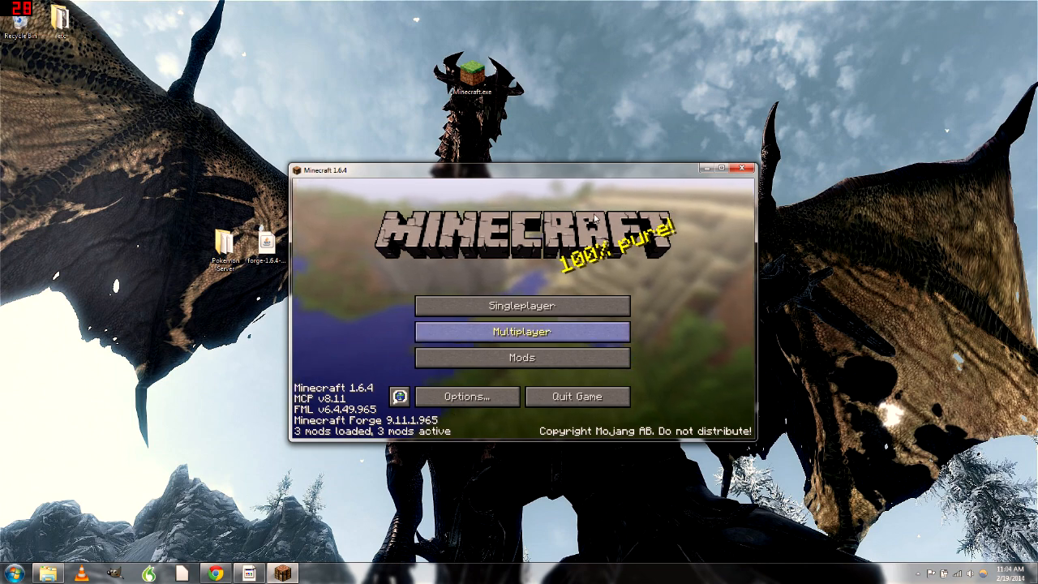
left_click(577, 397)
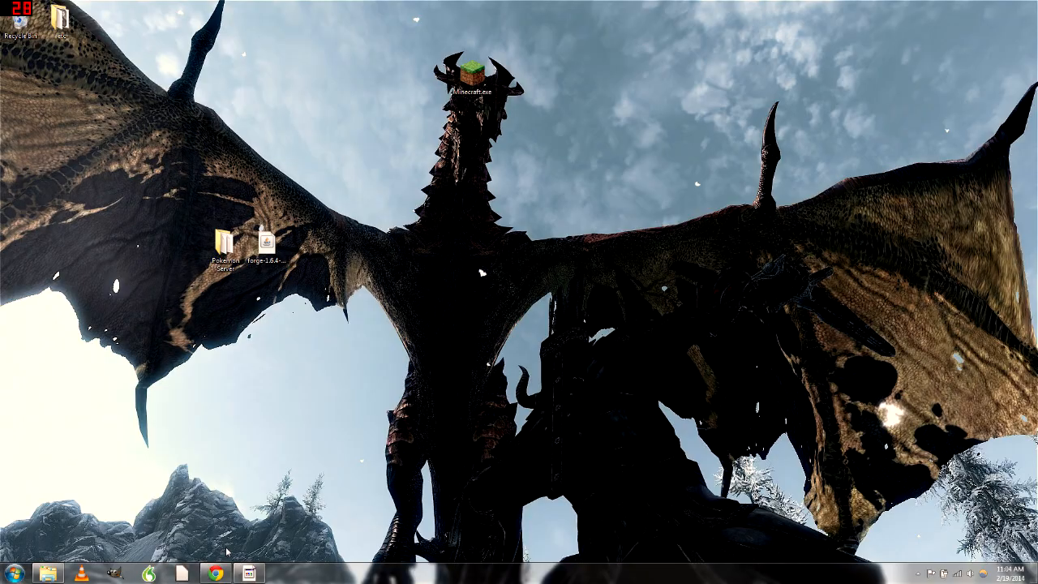
Return to the Pixelmon downloads page in Chrome and follow Mirror 1
left_click(215, 573)
scroll(279, 298, "up", 3)
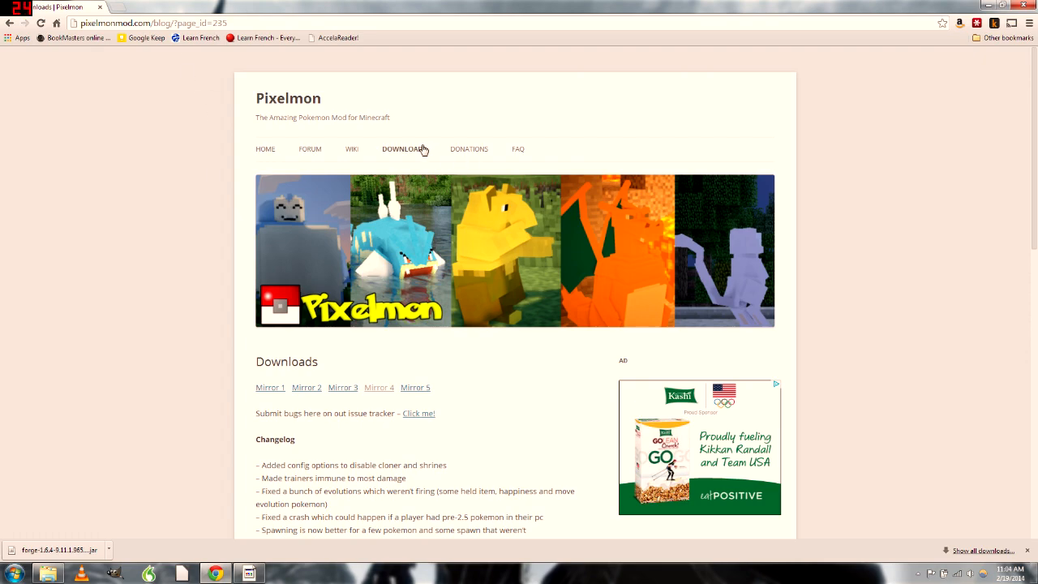
scroll(358, 214, "down", 3)
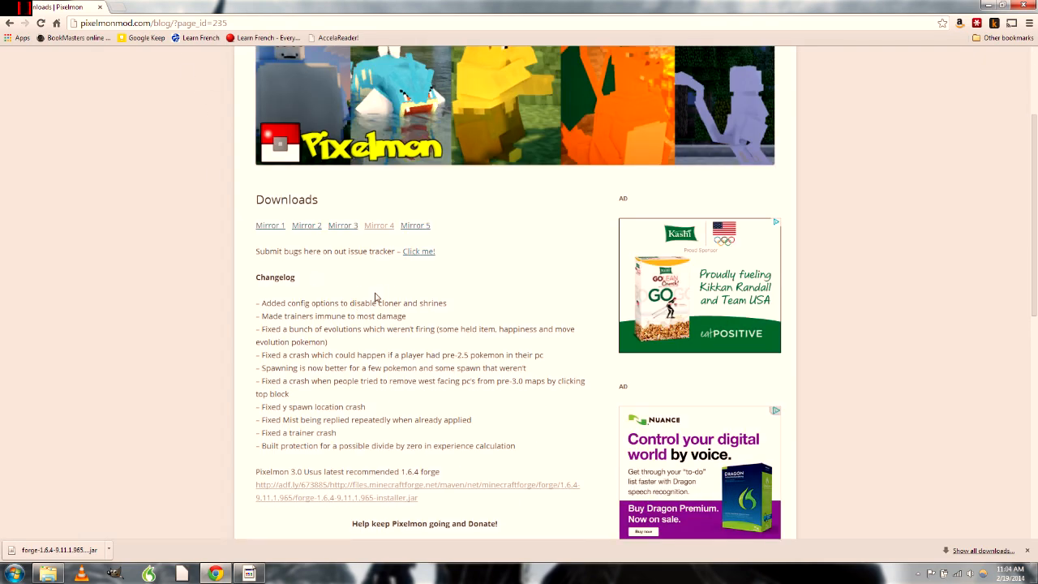
scroll(375, 298, "up", 3)
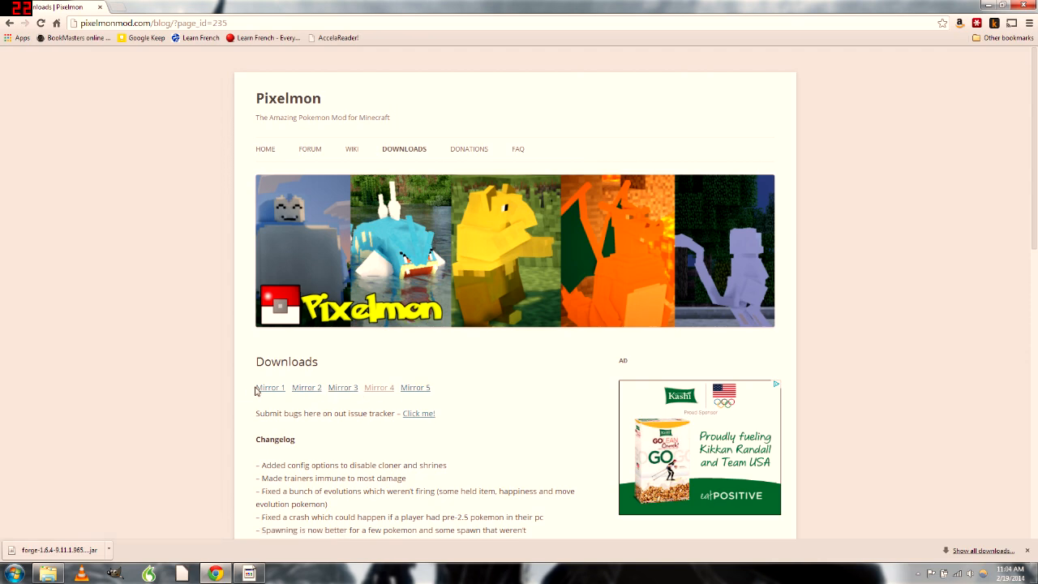
scroll(276, 335, "down", 1)
left_click(273, 339)
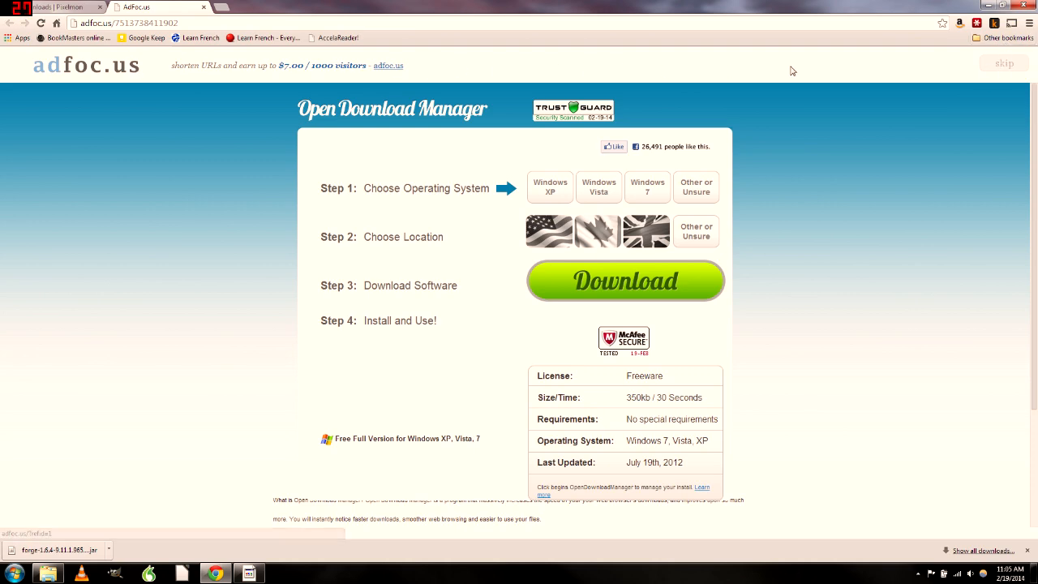
Skip the adfoc.us ad, dismiss the pop-up, and download Pixelmon 3.0.1.zip from MediaFire
left_click(1006, 65)
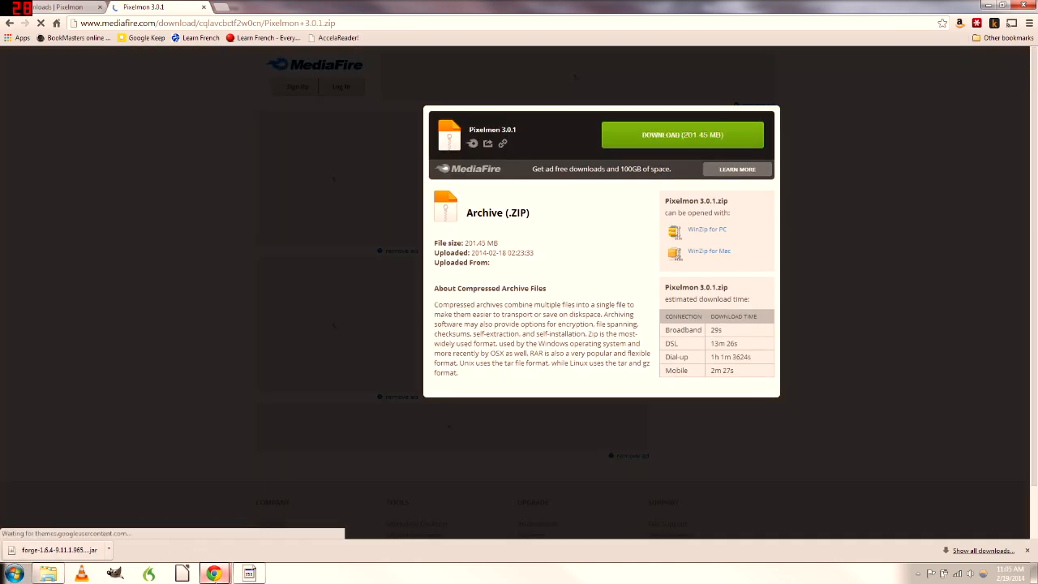
mouse_move(214, 573)
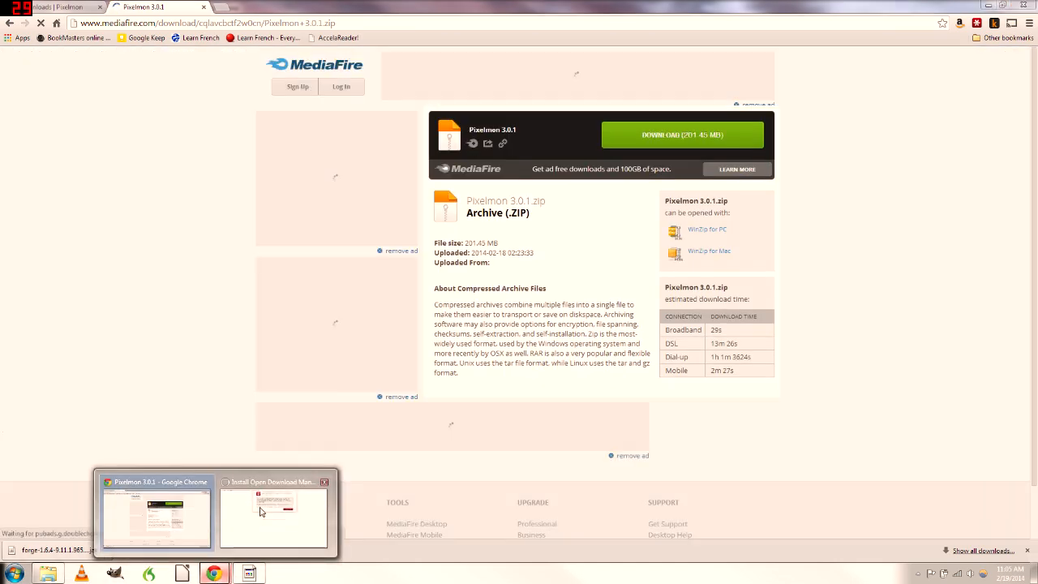
left_click(261, 511)
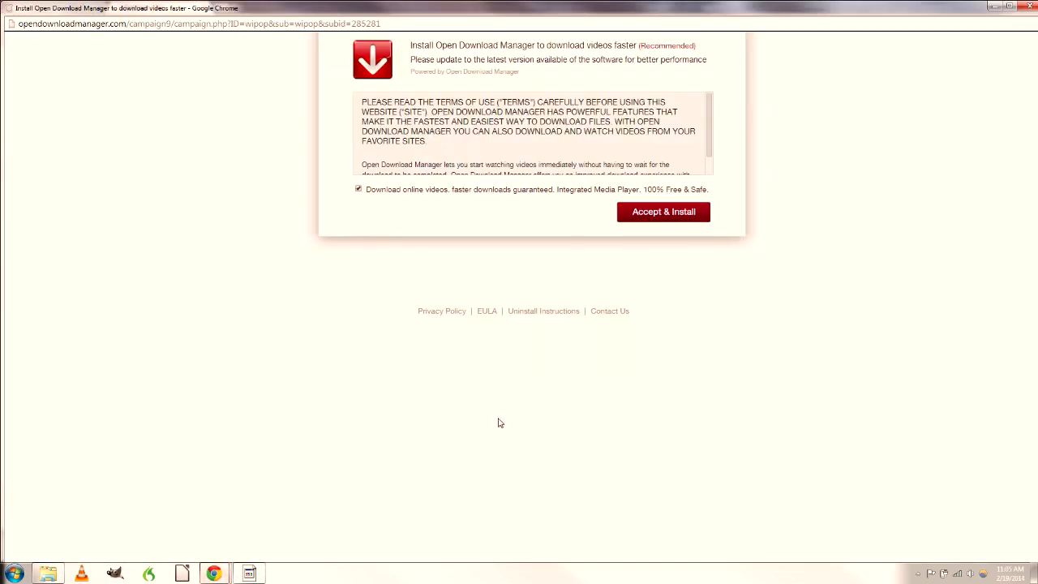
left_click(1028, 6)
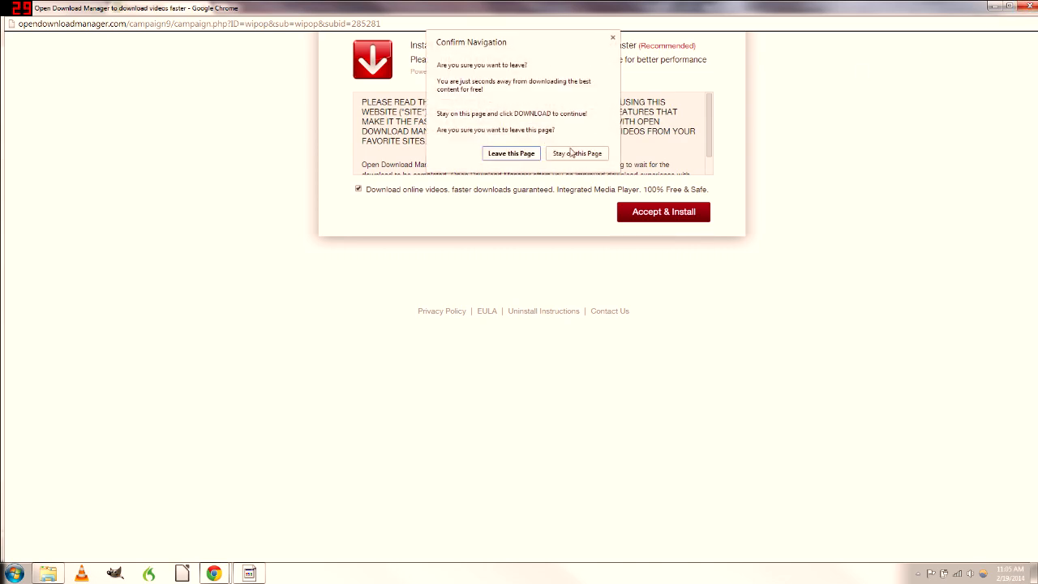
left_click(513, 153)
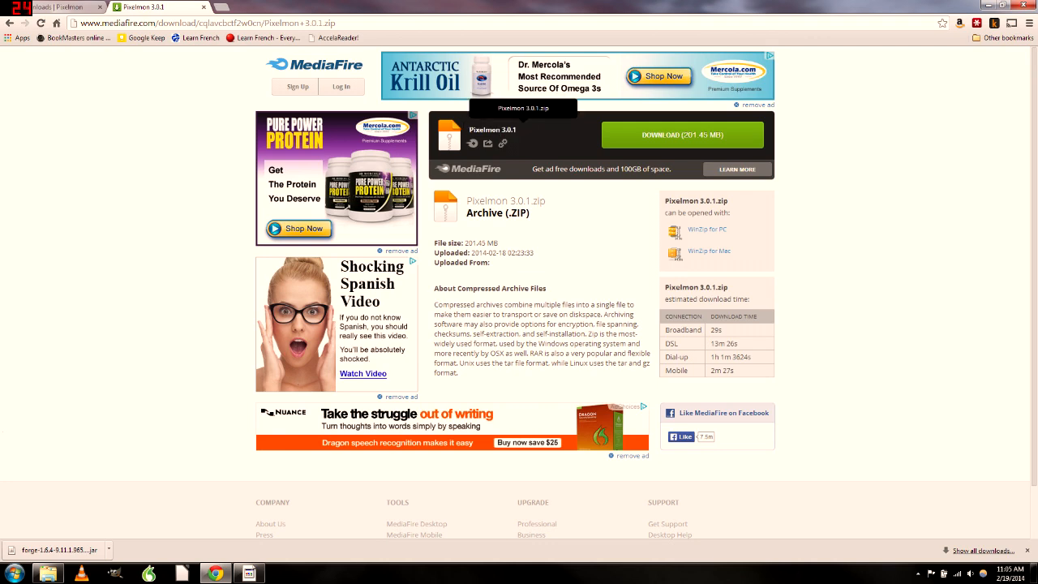
left_click(668, 142)
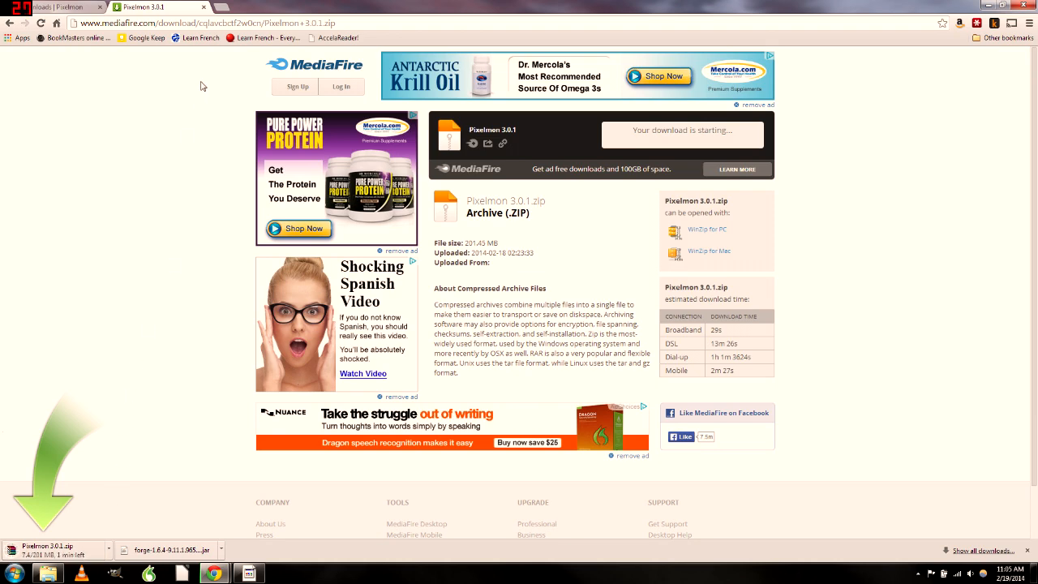
Close the MediaFire tab and show the finished Pixelmon 3.0.1.zip download in its folder
left_click(204, 7)
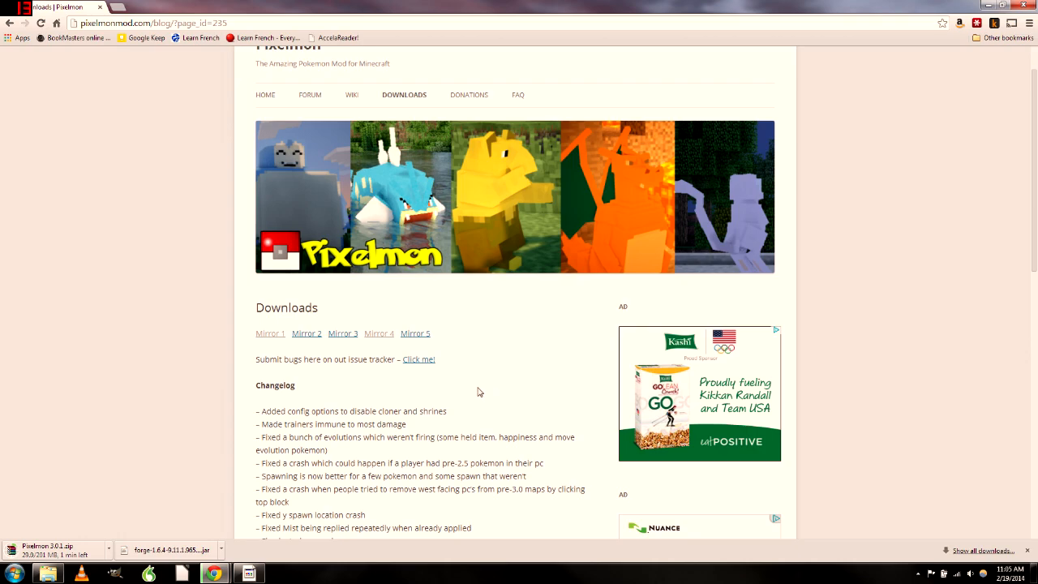
scroll(471, 393, "down", 7)
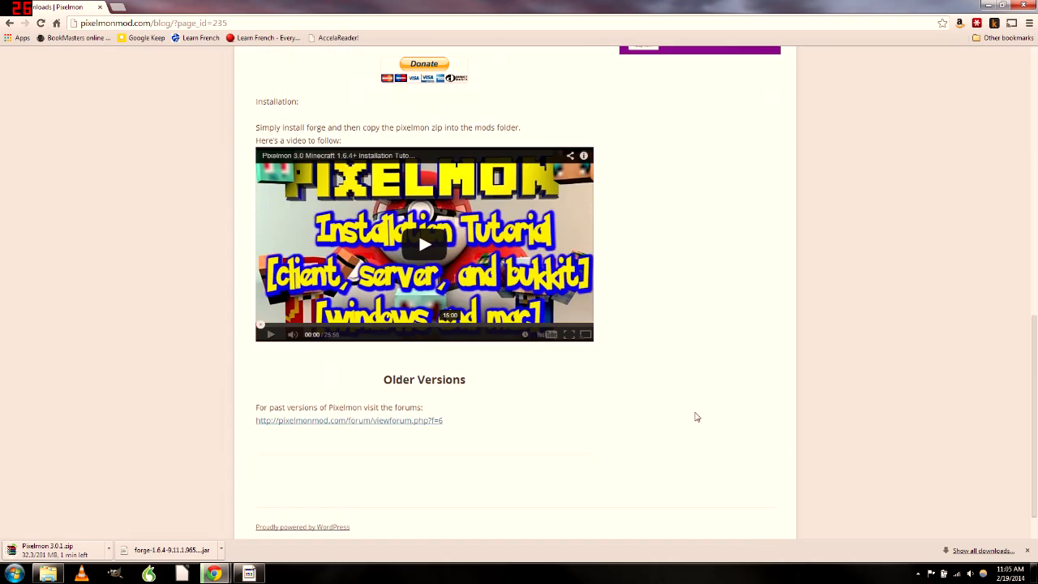
scroll(715, 417, "up", 10)
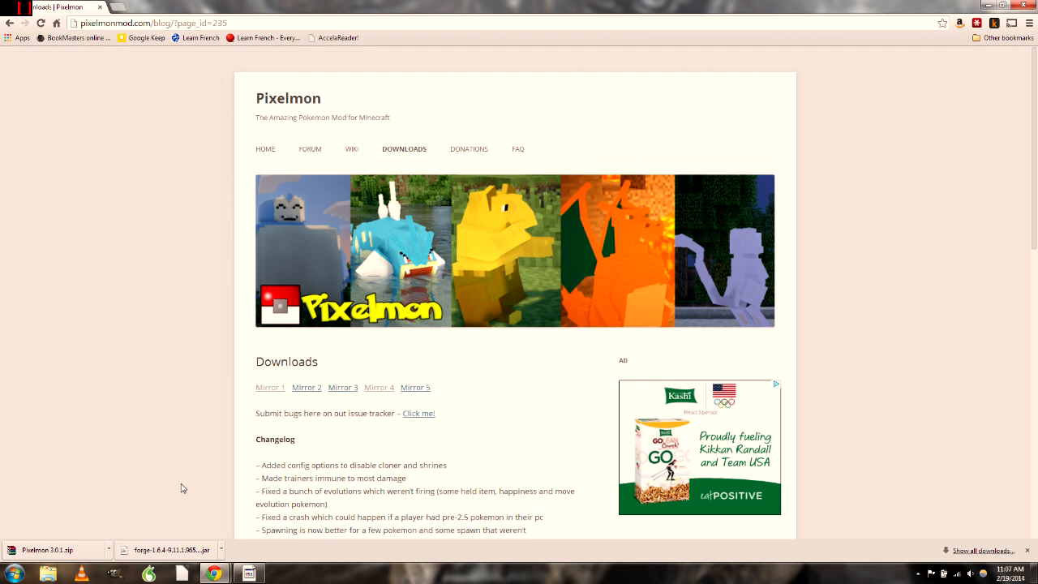
left_click(110, 551)
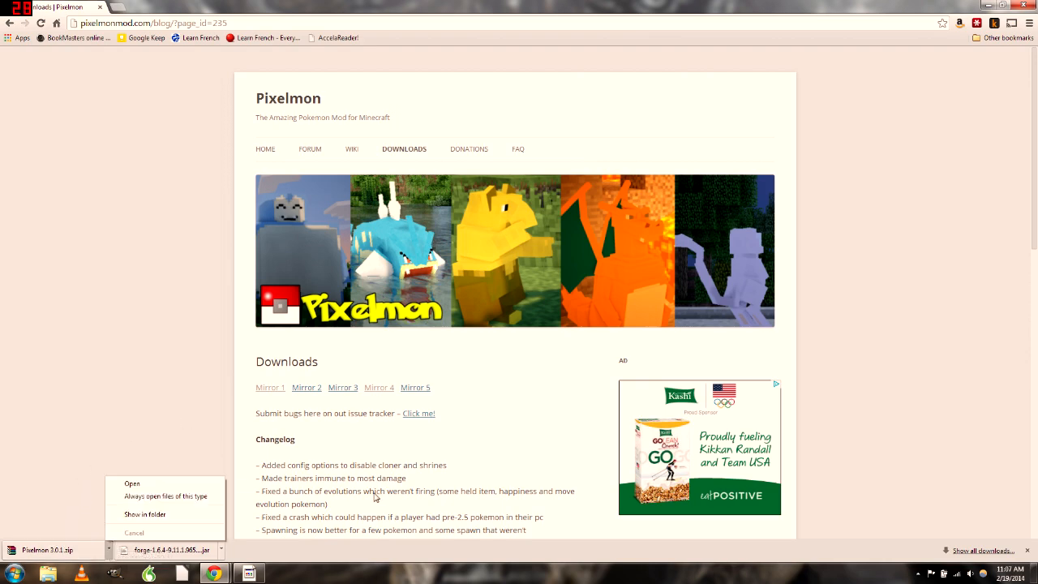
left_click(537, 468)
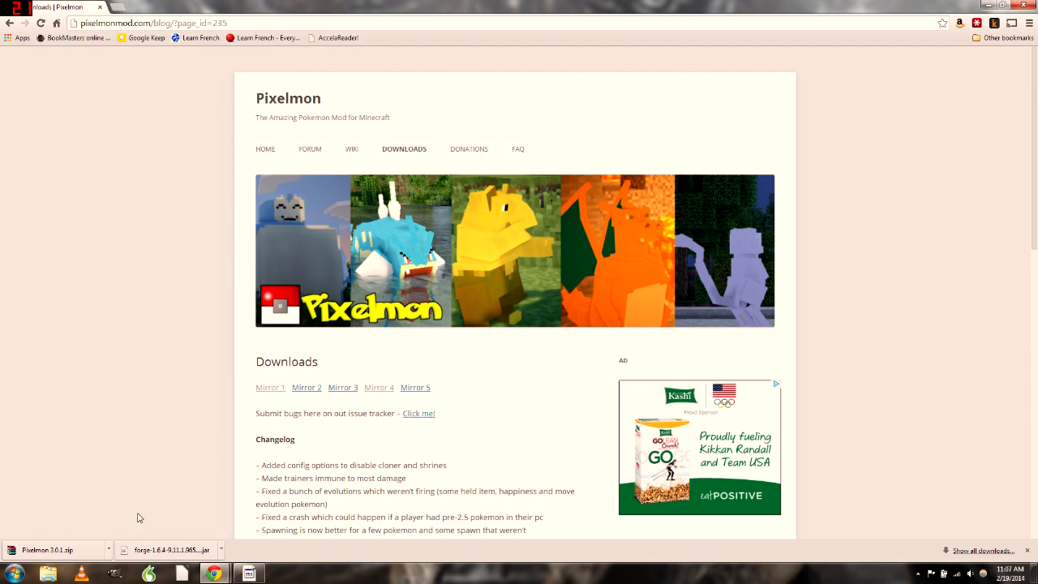
left_click(110, 551)
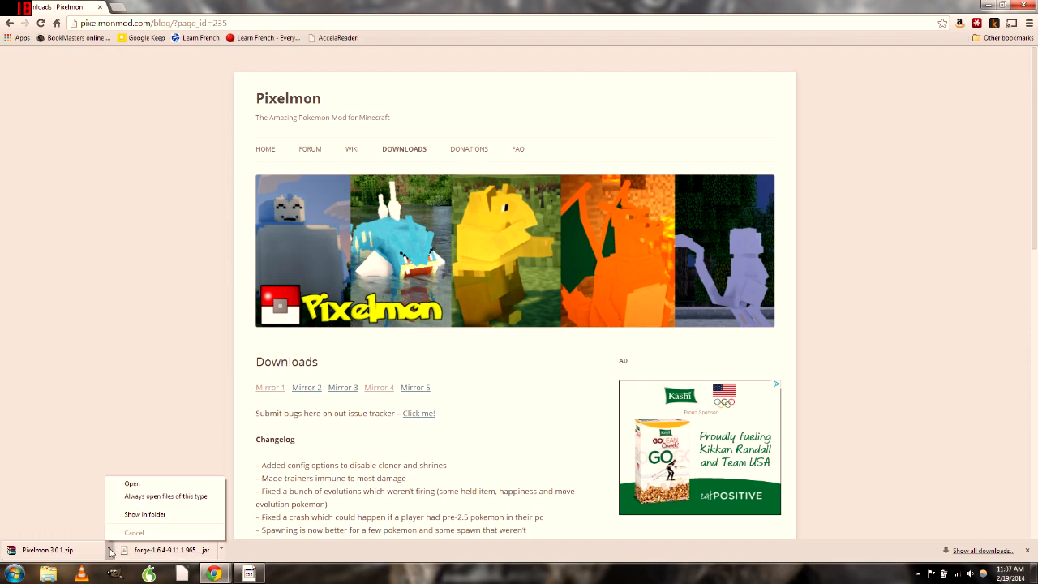
left_click(146, 514)
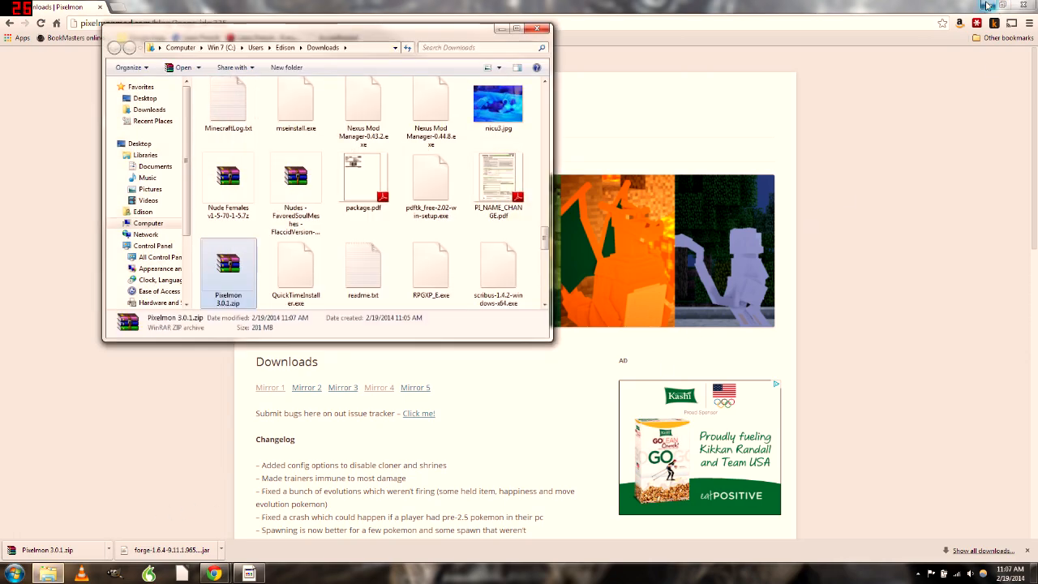
Drag Pixelmon 3.0.1.zip onto the desktop and close the Downloads and browser windows
left_click(988, 6)
left_click_drag(229, 266, 174, 415)
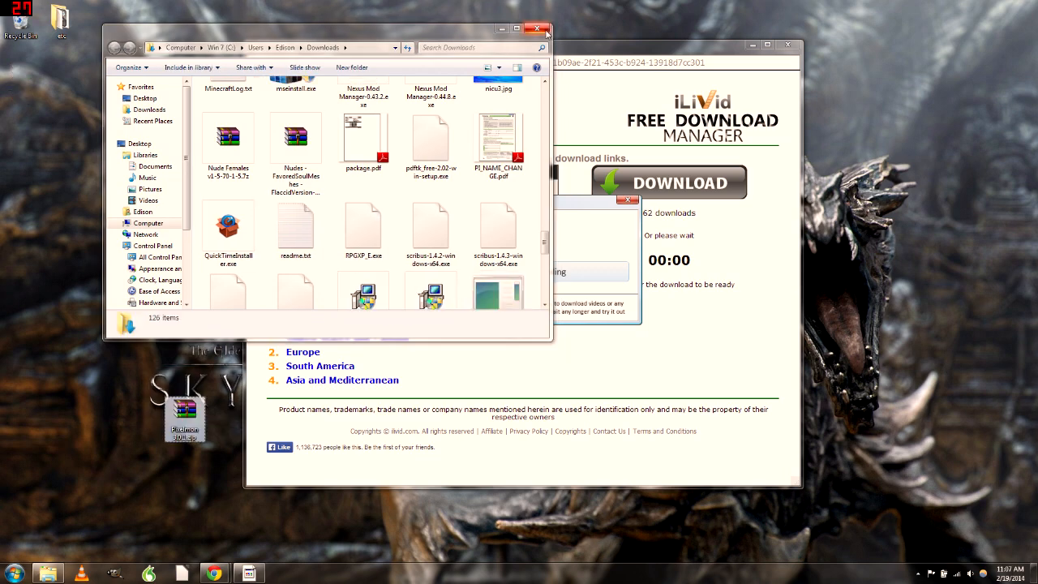
left_click(537, 29)
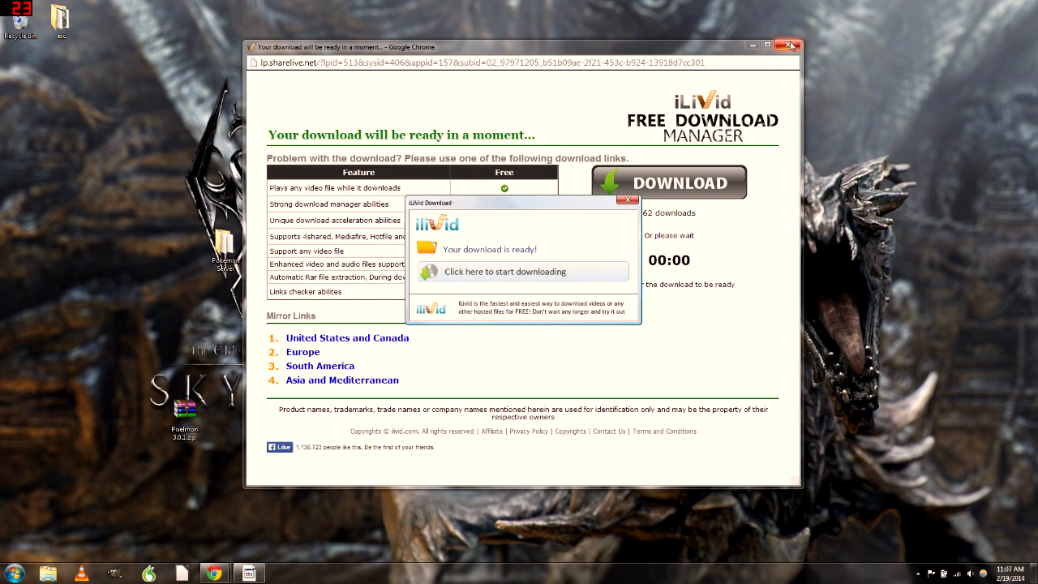
left_click(787, 45)
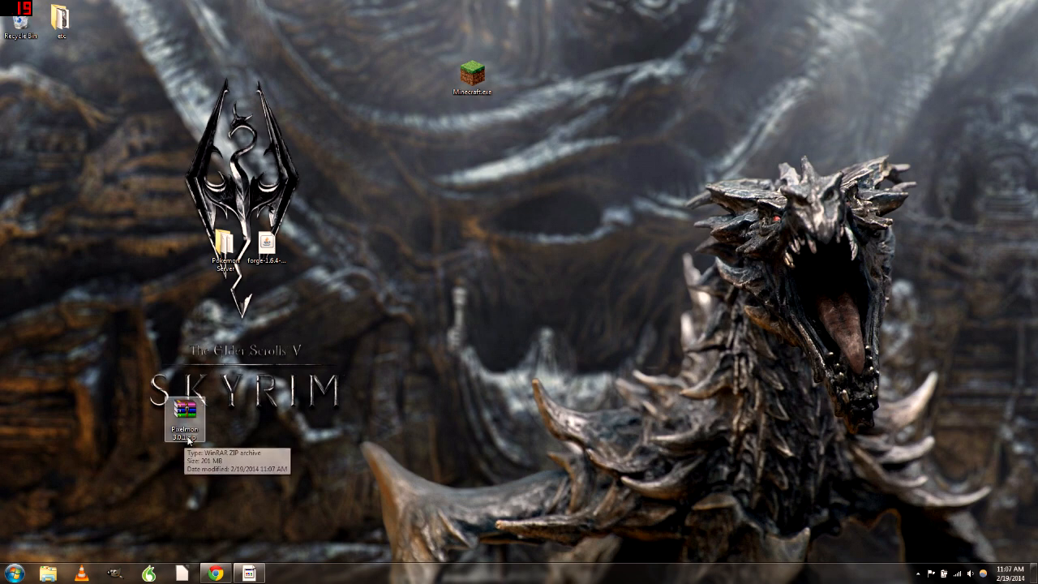
Place Pixelmon 3.0.1.zip beside the Pokemon Server folder and open the Start menu
left_click_drag(188, 424, 184, 272)
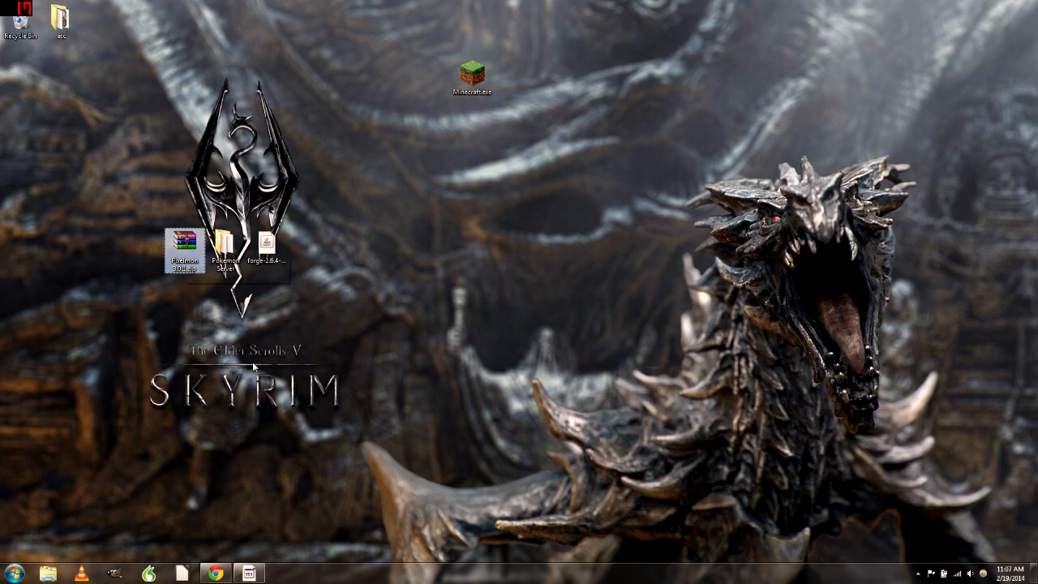
left_click(304, 349)
left_click(16, 572)
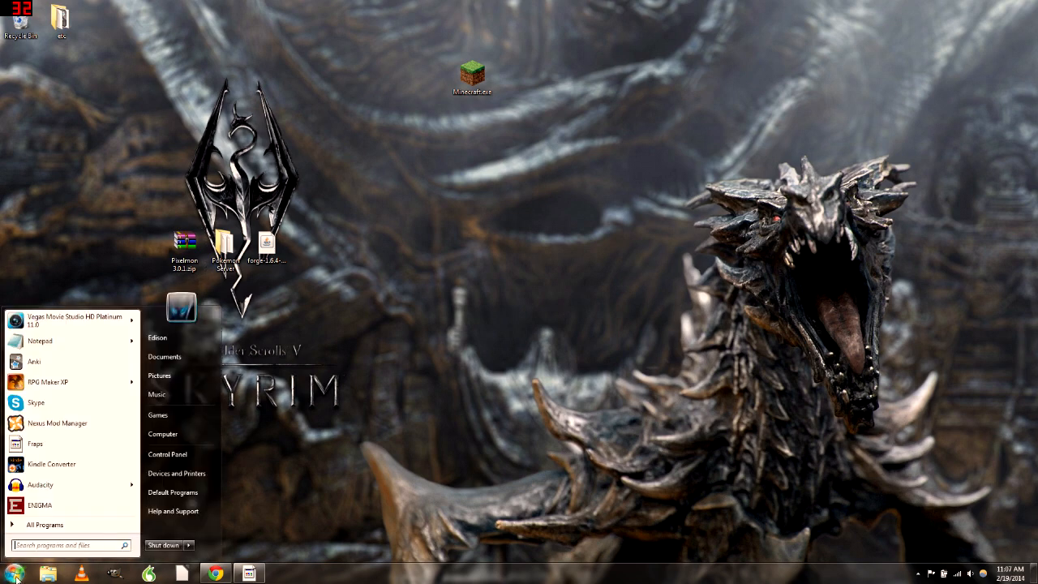
Open %appdata%\.minecraft through the Run dialog, move its window aside, and enter the saves folder
left_click(65, 545)
type("run")
key("Return")
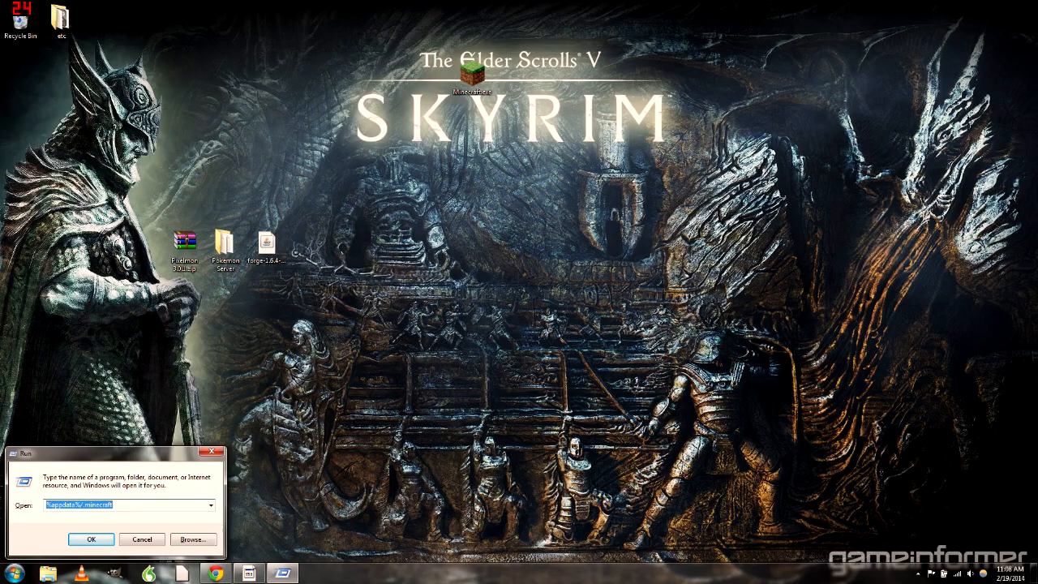
key("Return")
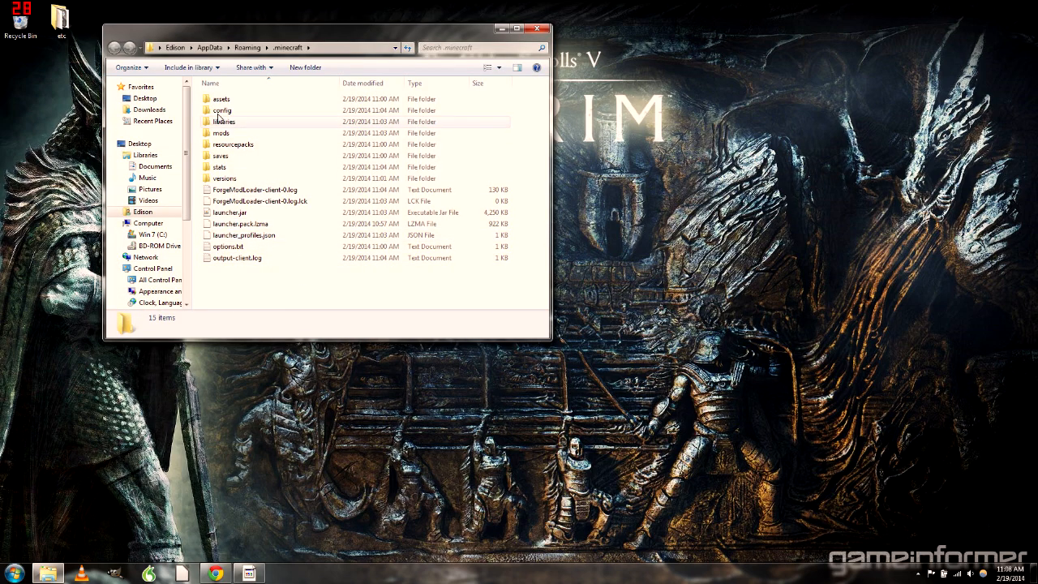
left_click_drag(292, 32, 574, 154)
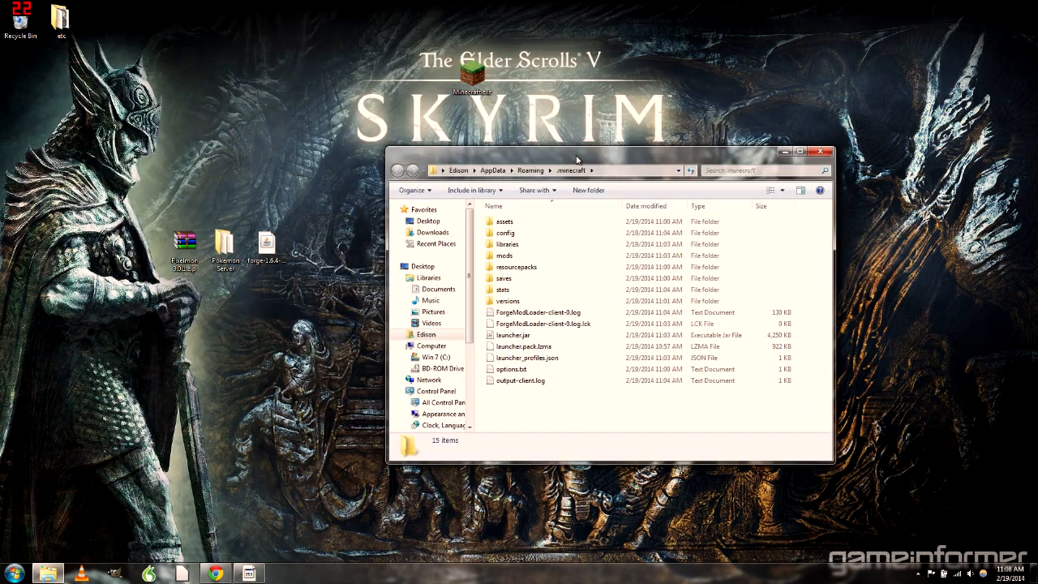
double_click(516, 281)
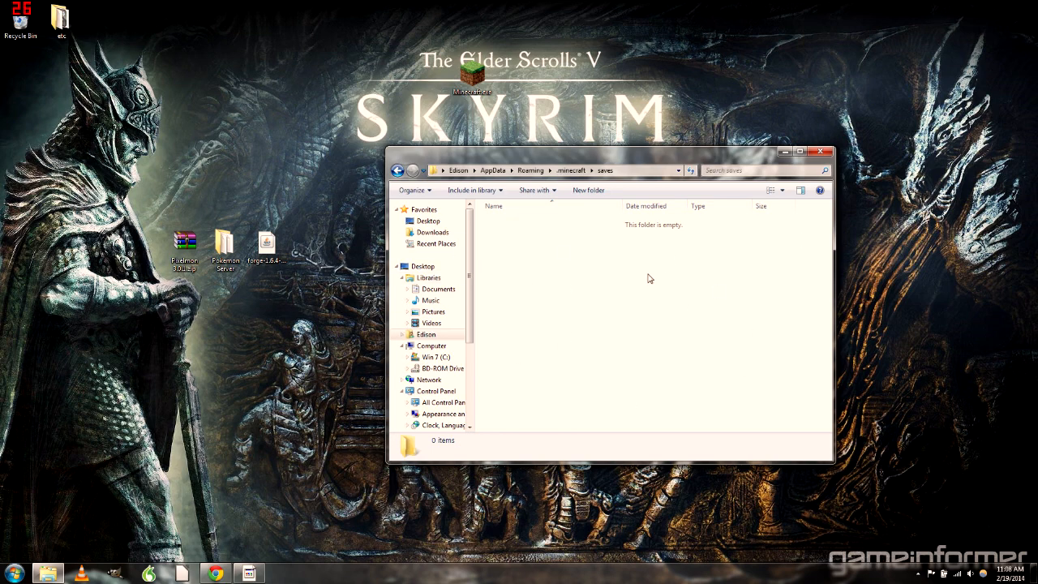
Try pasting the Pokemon Server folder into saves, then drag it back to the desktop
left_click(228, 250)
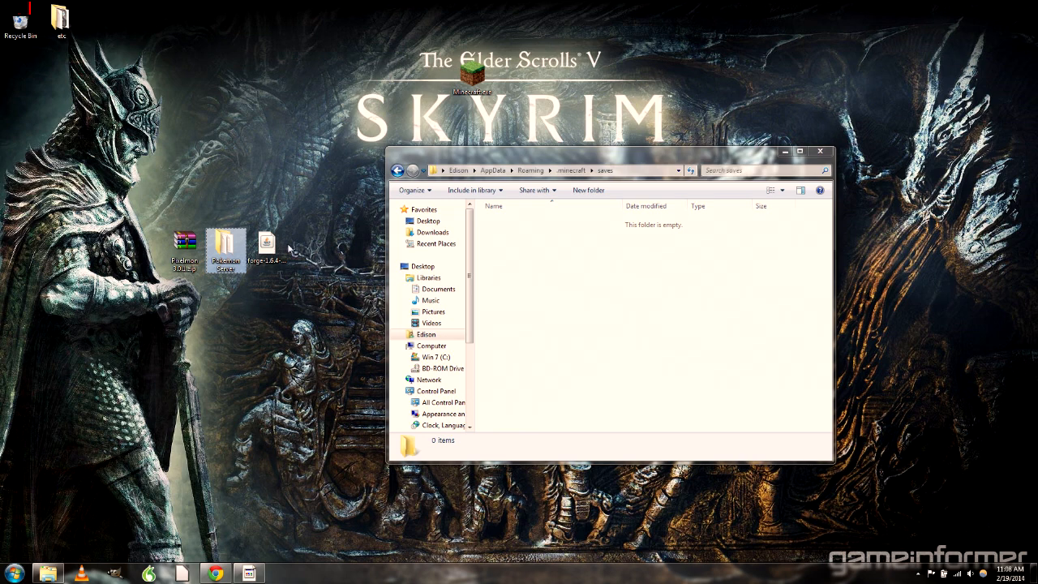
left_click(613, 297)
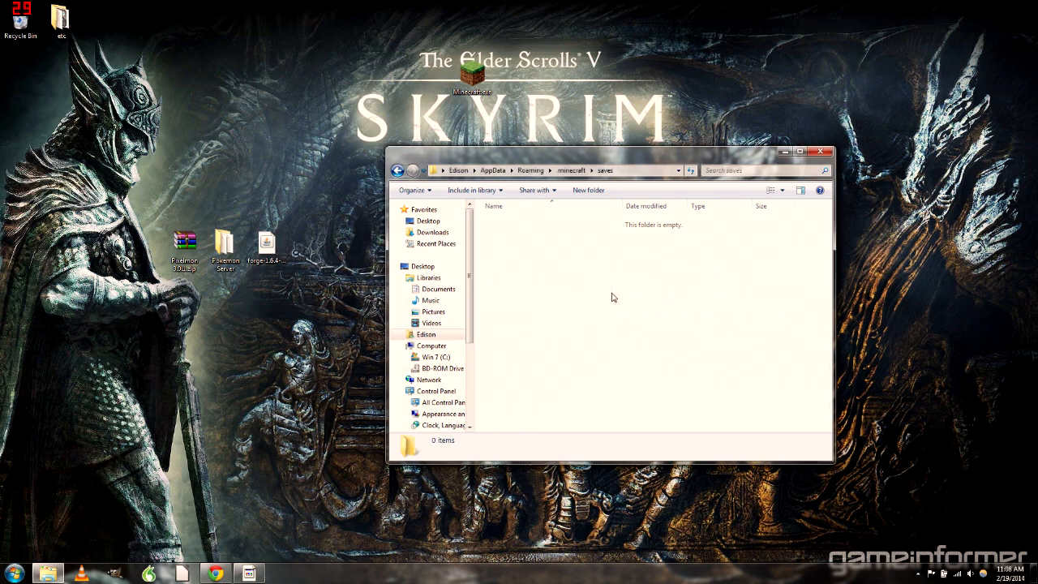
key("ctrl+v")
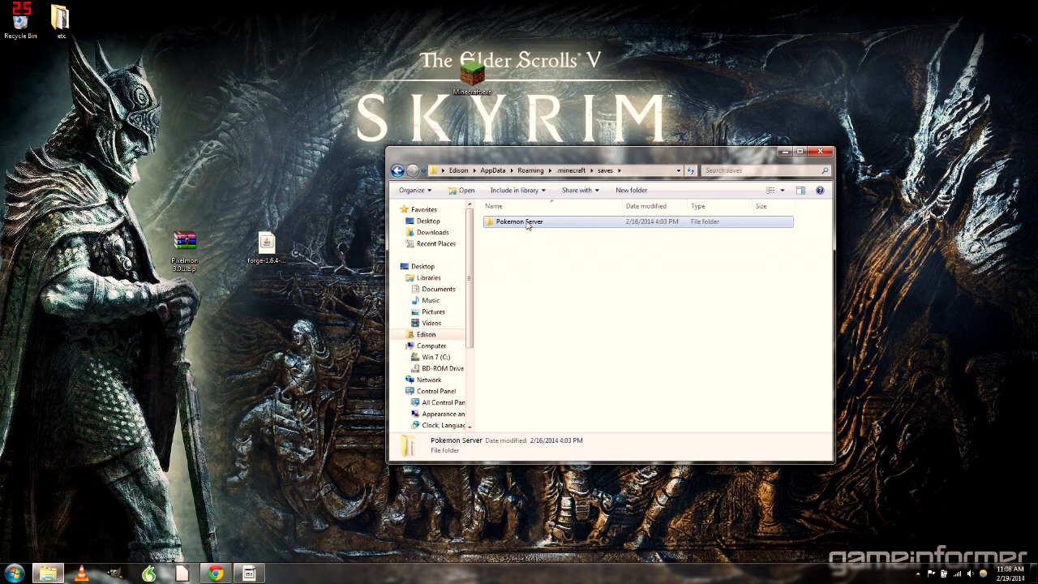
left_click_drag(511, 221, 225, 259)
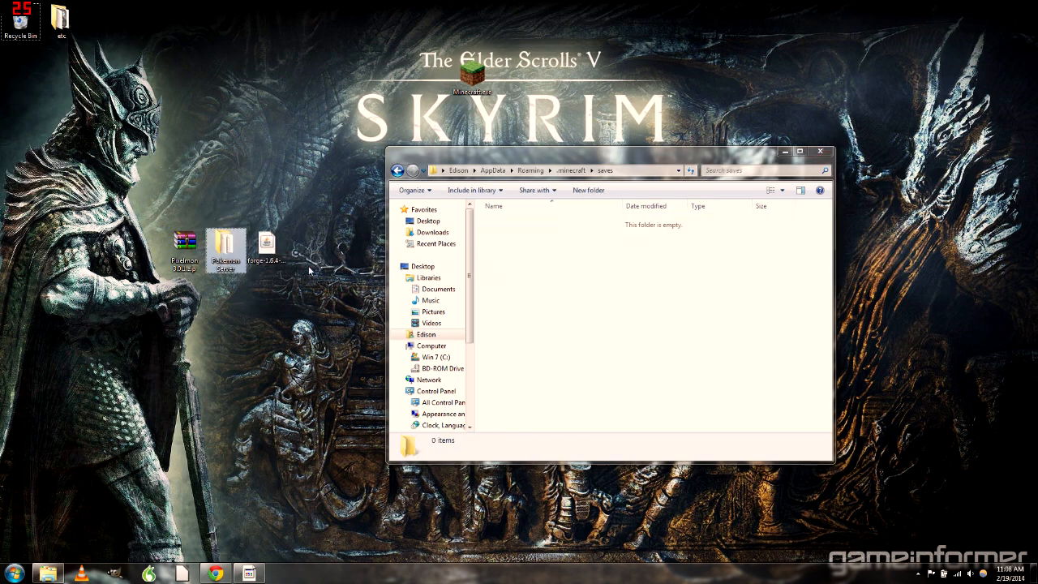
left_click(592, 279)
Copy the desktop Pokemon Server folder into saves and return to the .minecraft listing
right_click(228, 245)
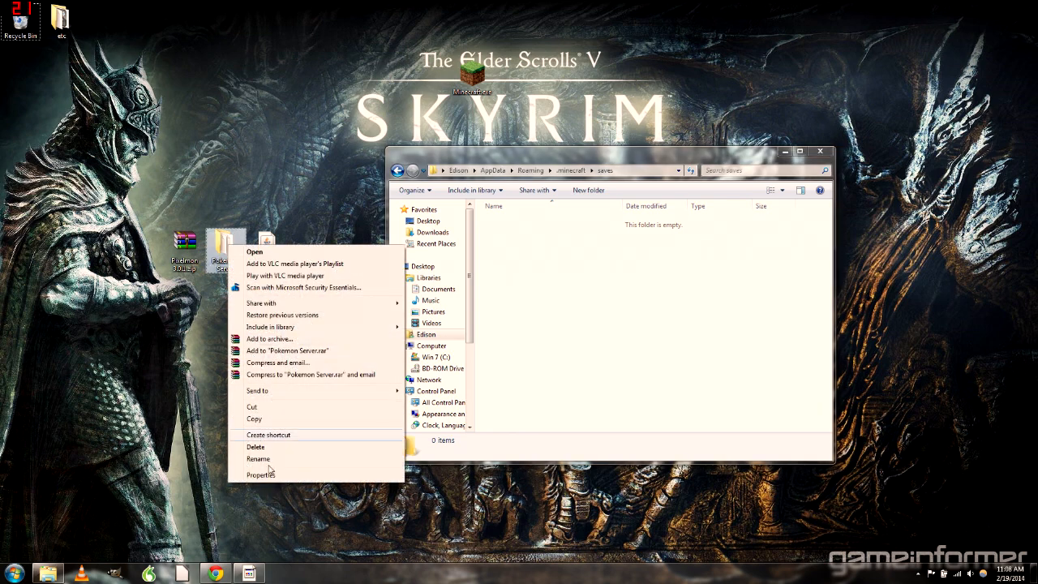
left_click(255, 419)
left_click(537, 290)
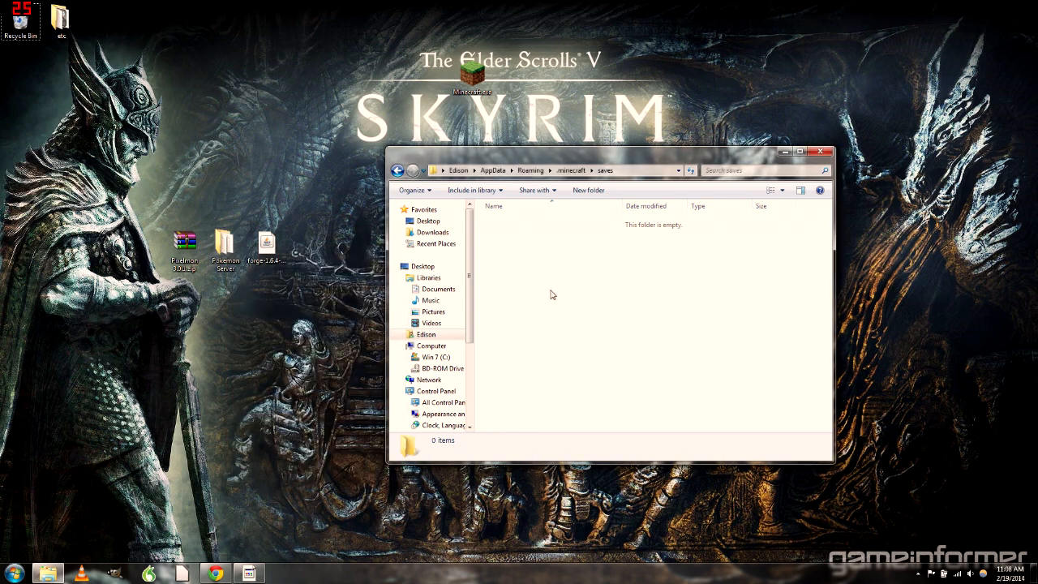
right_click(549, 277)
left_click(592, 354)
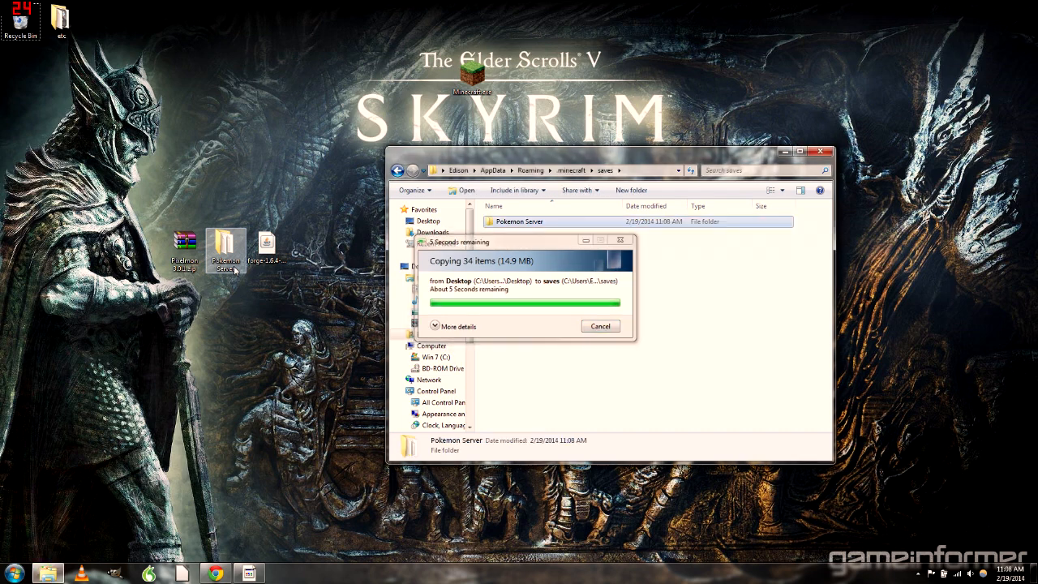
left_click(600, 267)
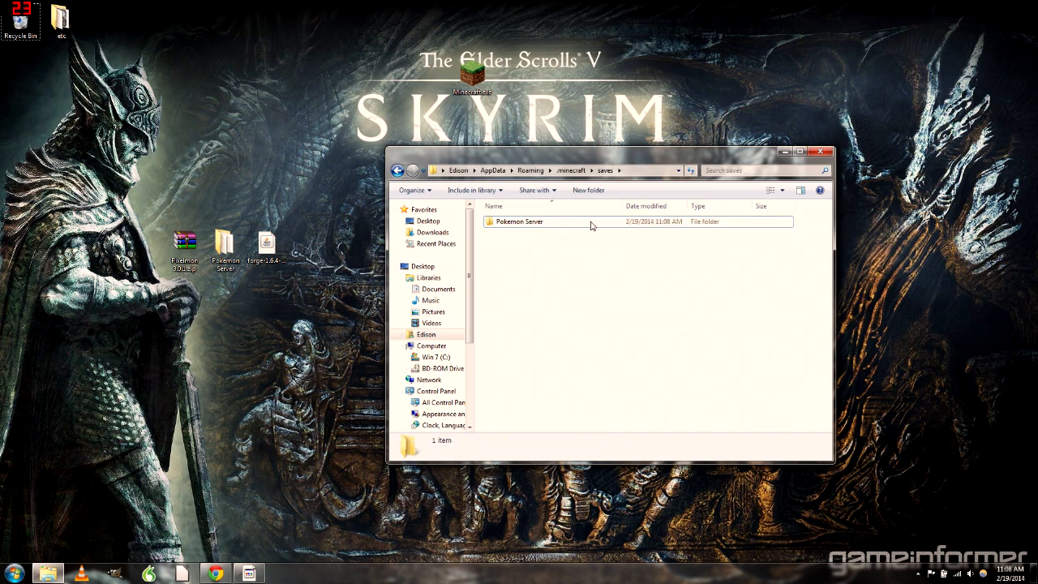
left_click(568, 170)
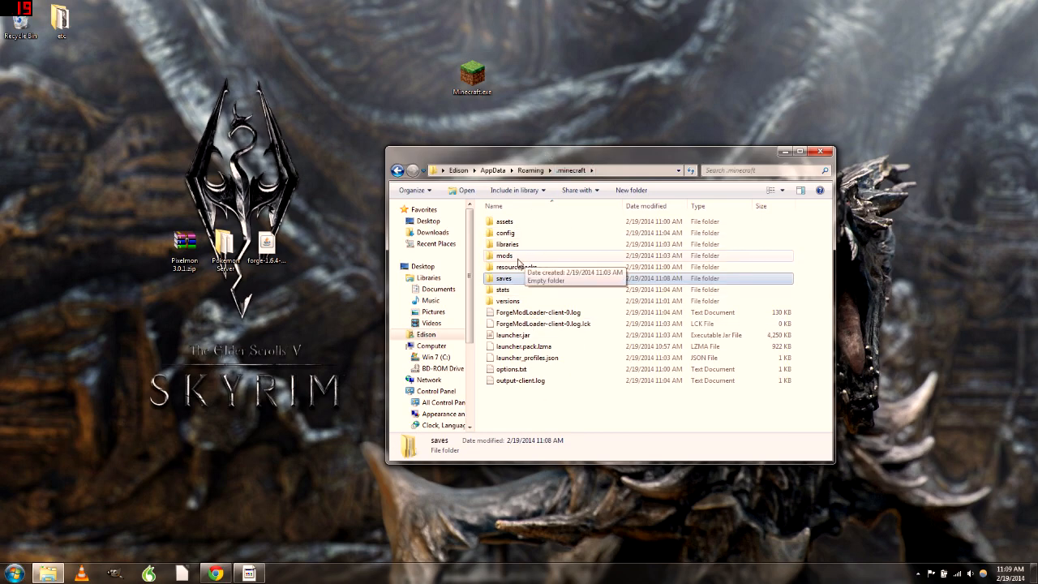
Drag Pixelmon 3.0.1.zip into the .minecraft mods folder, confirm it is there, and close Explorer
double_click(520, 258)
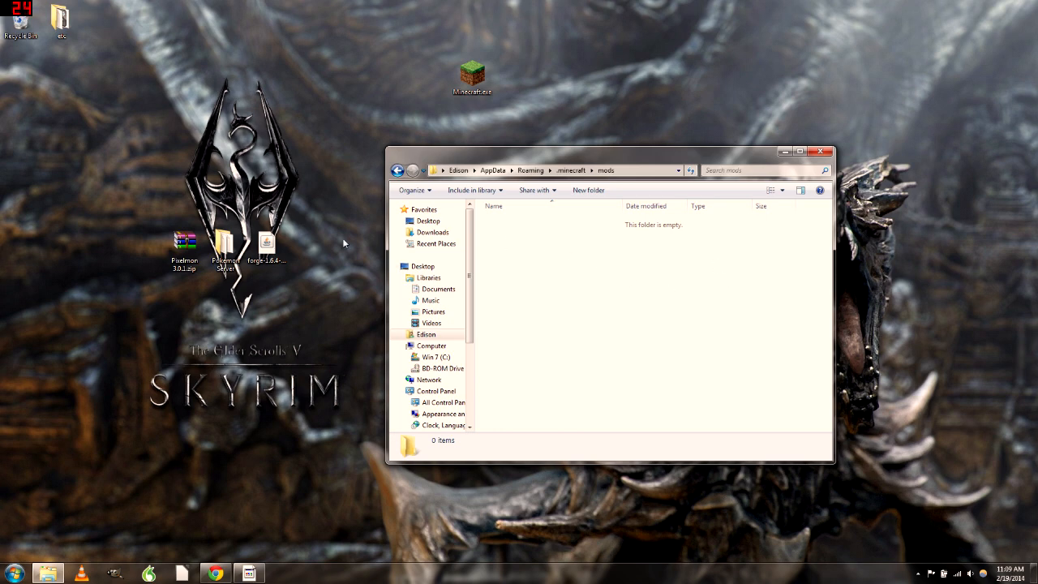
left_click_drag(185, 245, 614, 268)
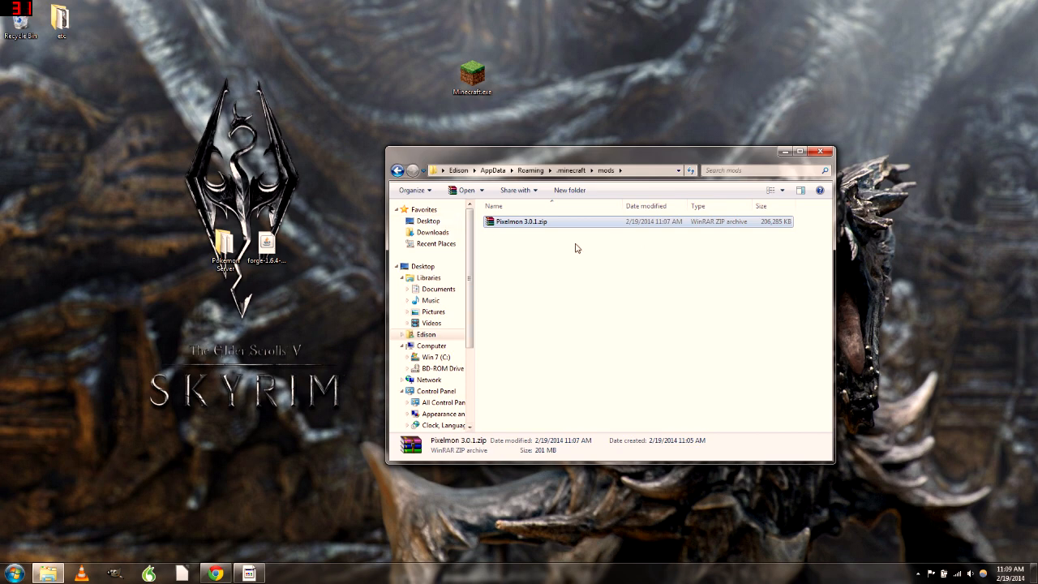
left_click(556, 229)
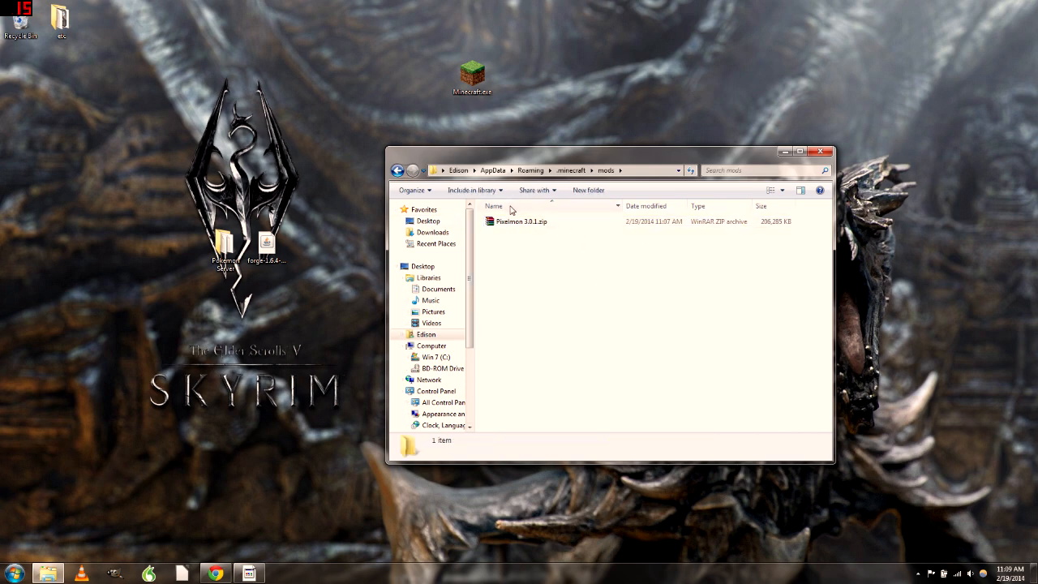
left_click(572, 170)
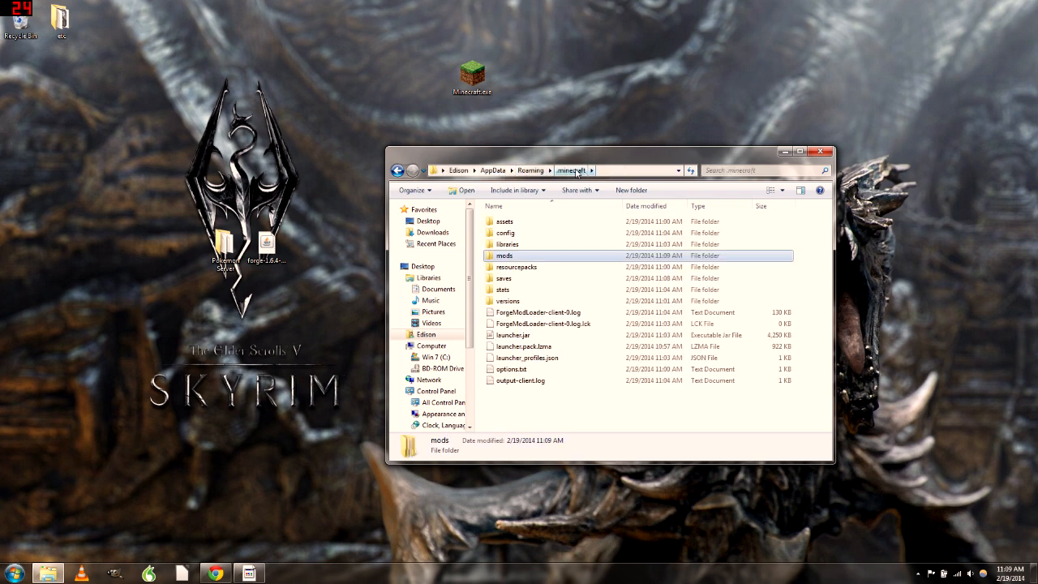
double_click(526, 257)
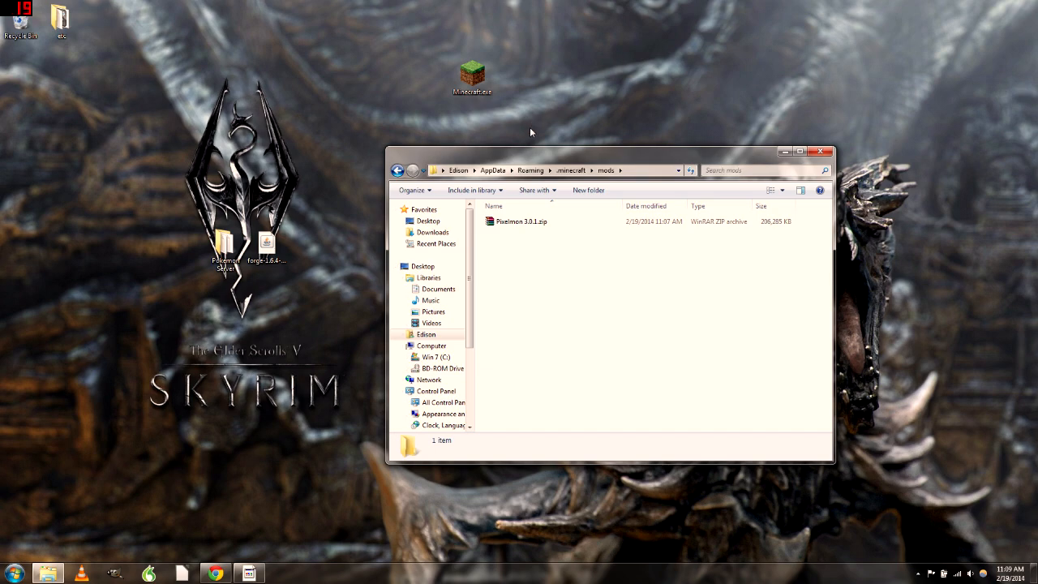
left_click(822, 152)
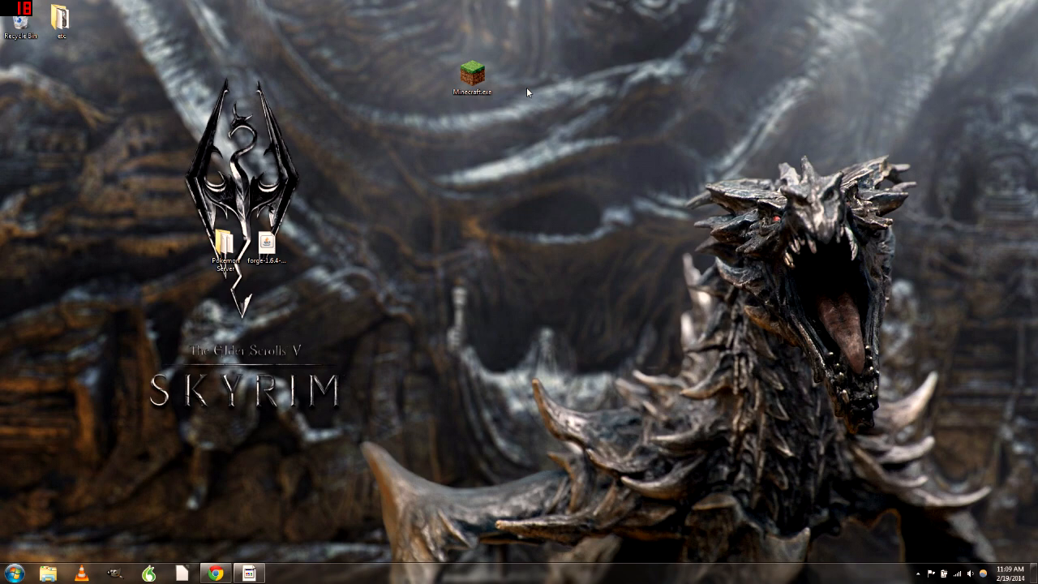
Start Minecraft.exe and play Minecraft 1.6.4 using the Forge launch profile
double_click(479, 77)
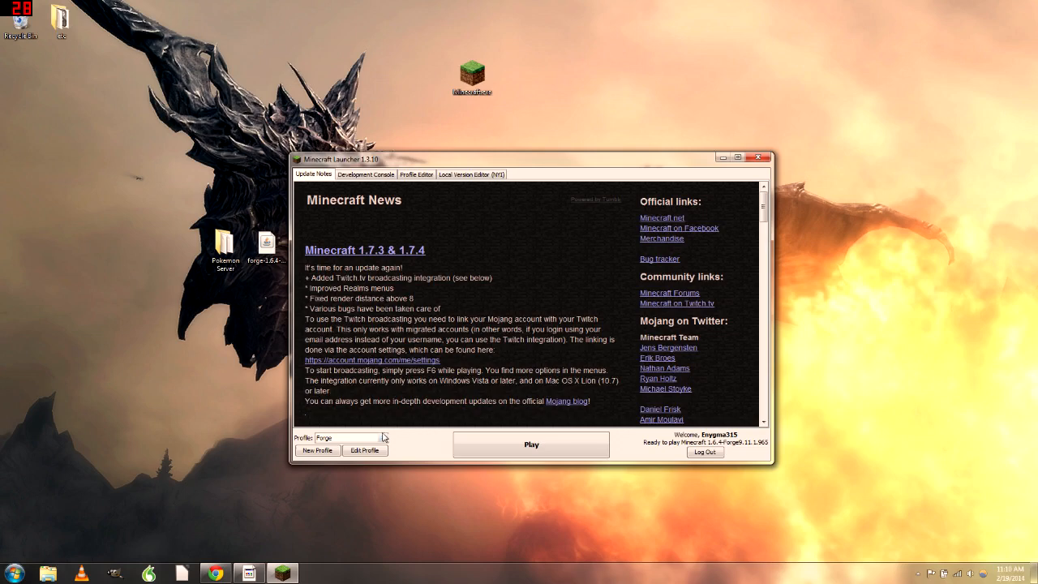
left_click(383, 439)
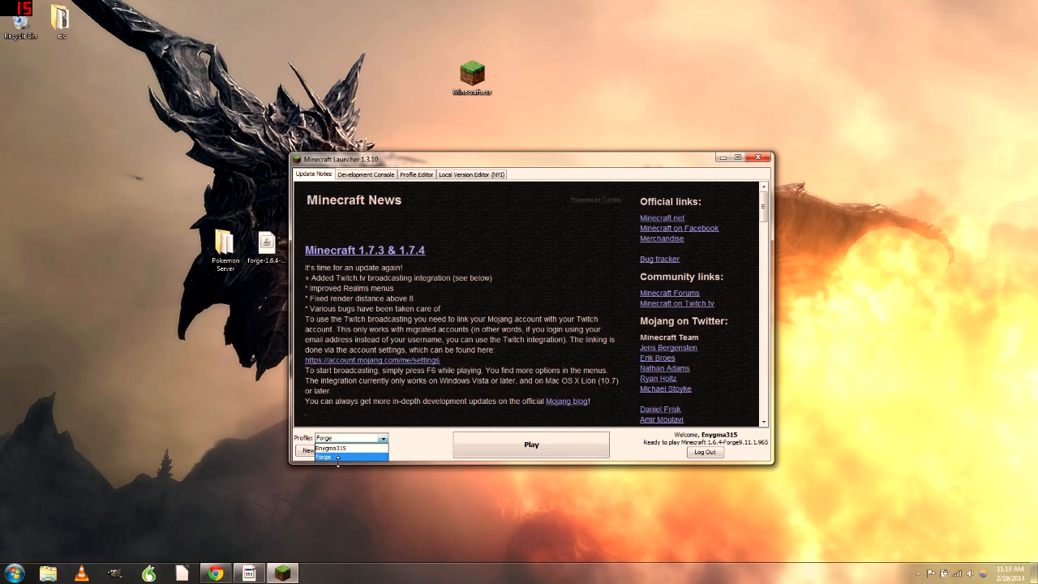
left_click(339, 457)
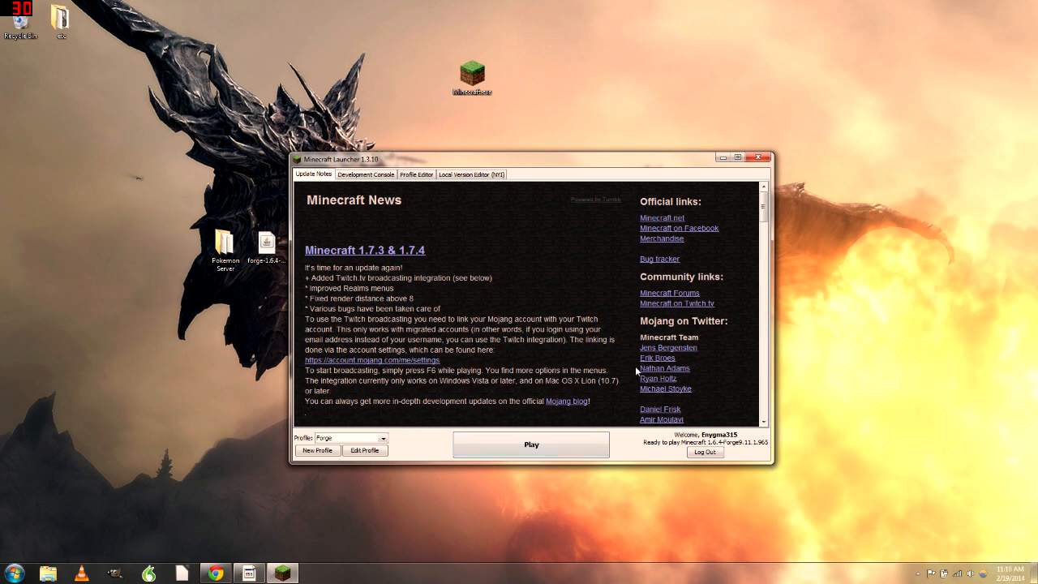
left_click(383, 438)
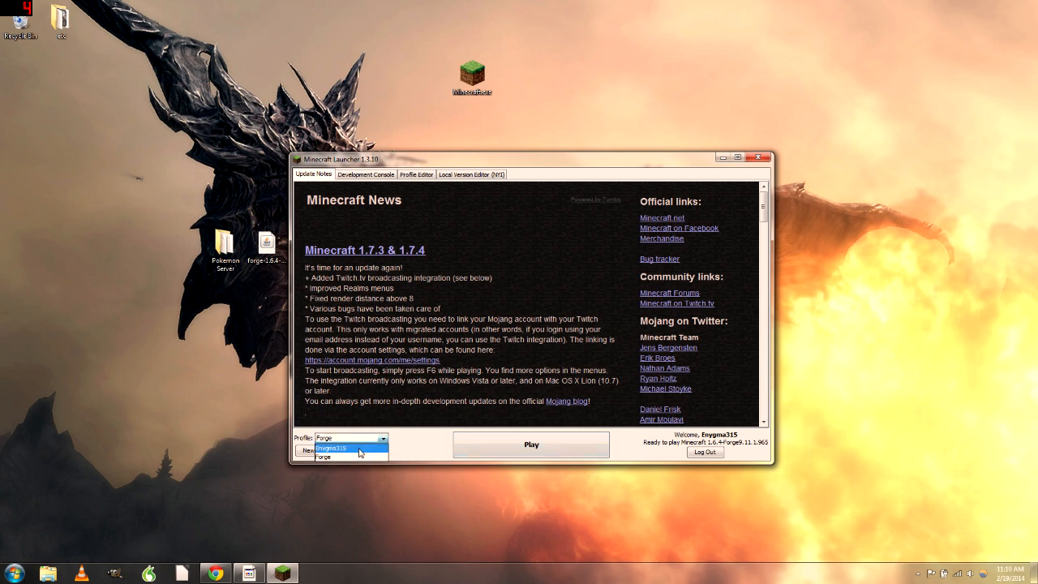
left_click(354, 459)
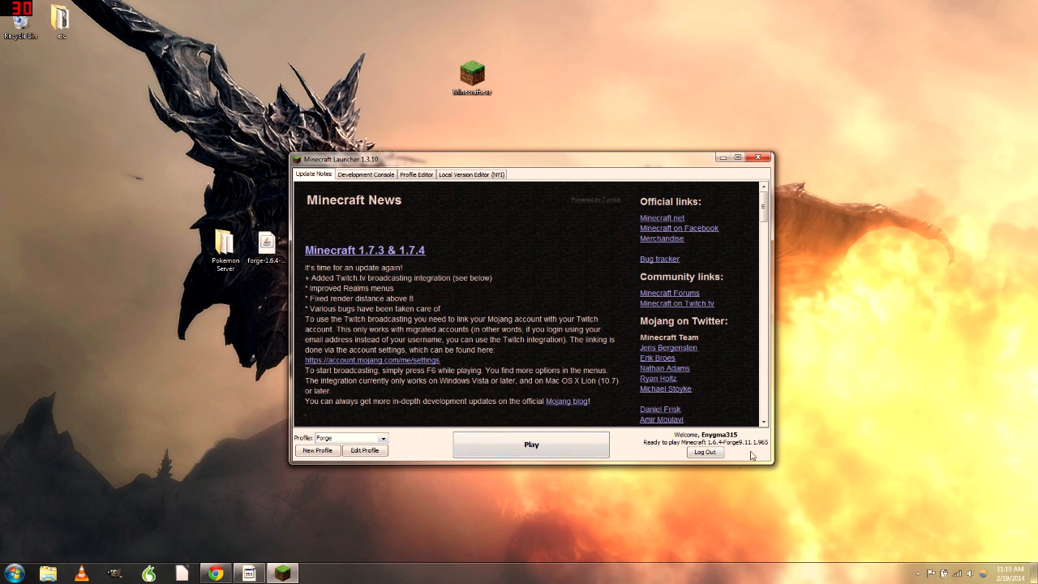
left_click(540, 442)
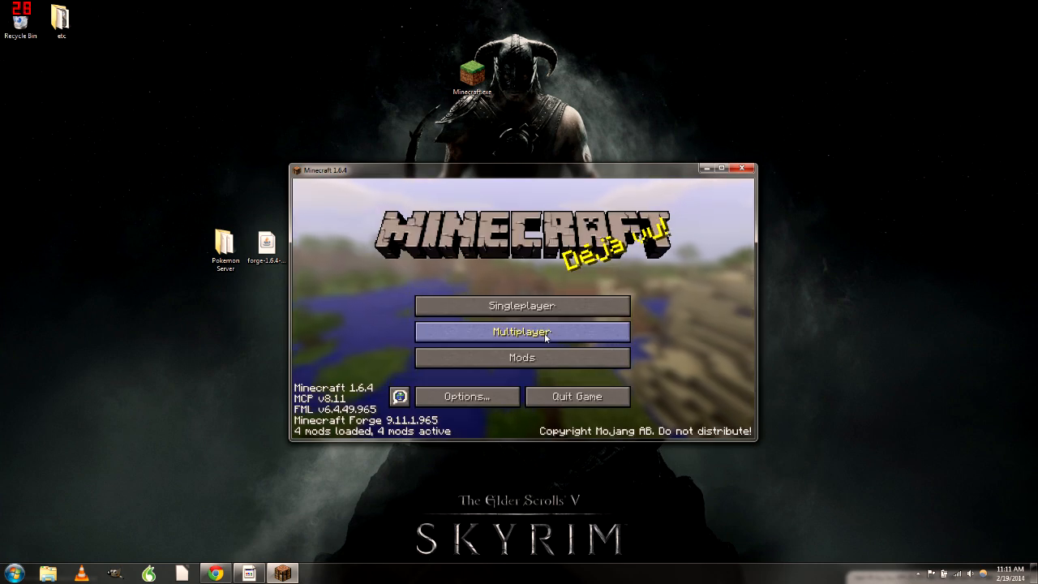
Maximize the game window and check the Pixelmon entry in the Mods list
left_click(721, 168)
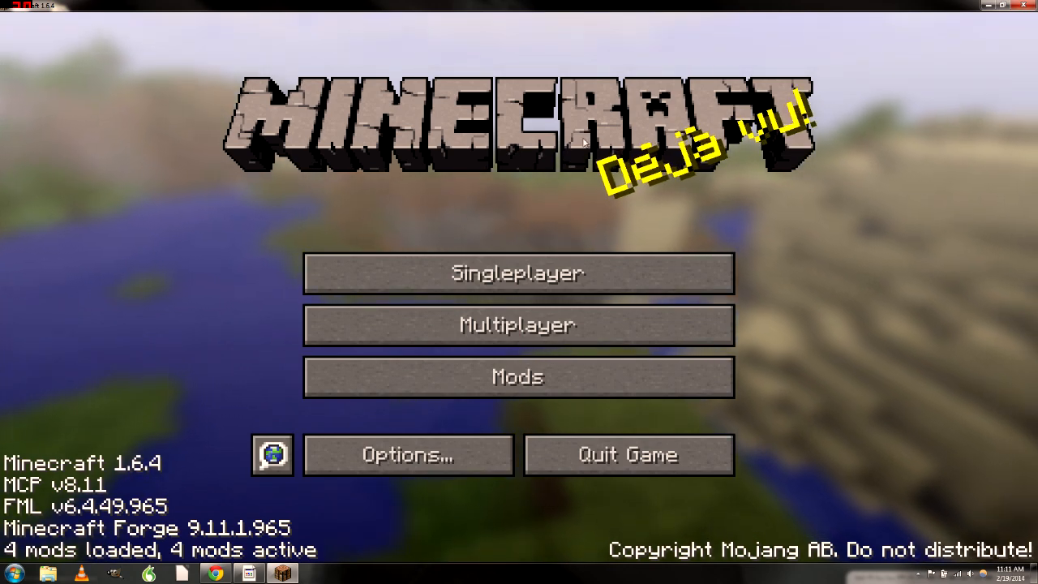
left_click(515, 388)
left_click(122, 371)
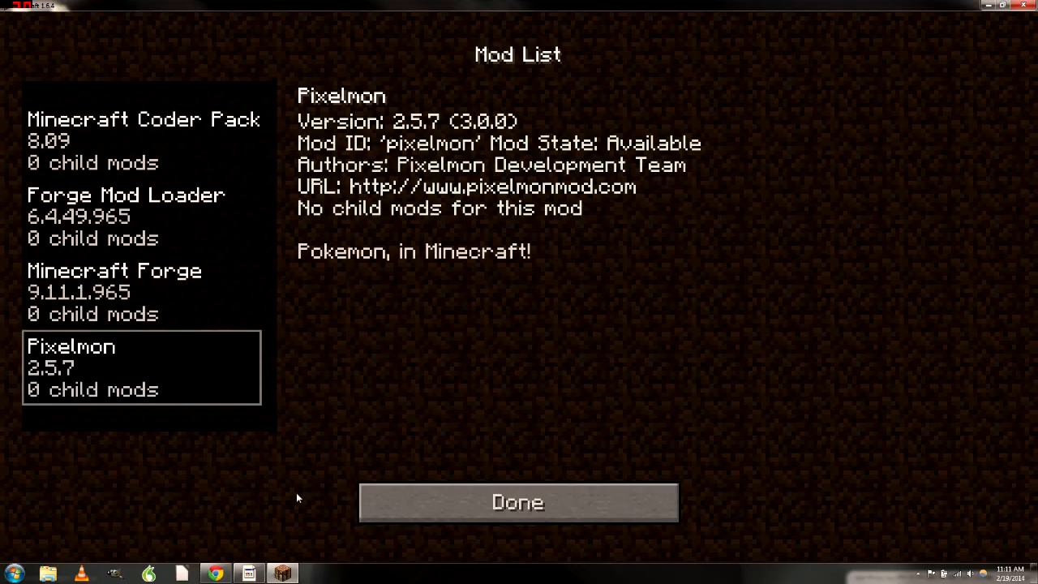
left_click(519, 503)
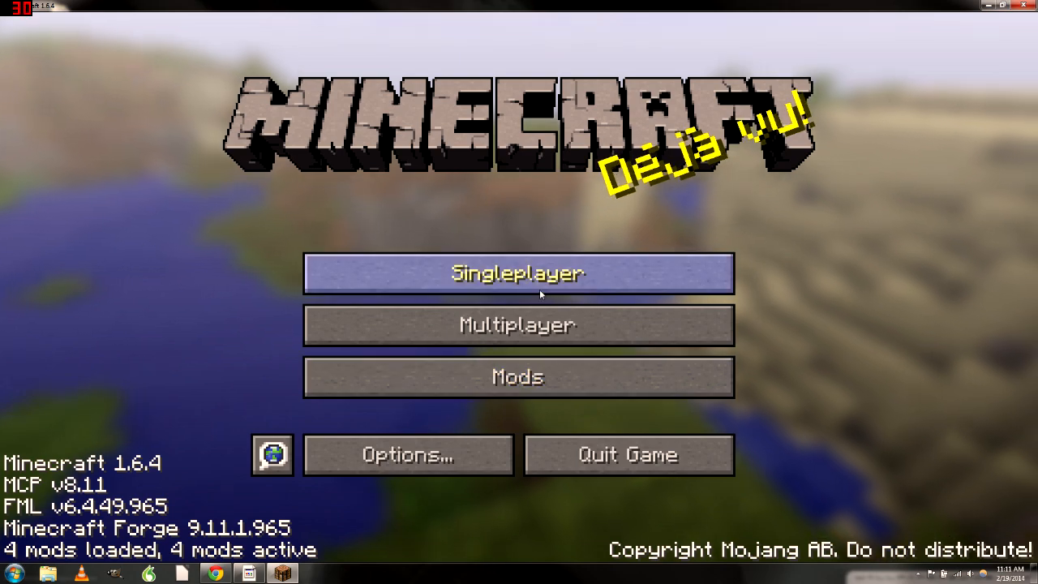
Go from the title menu to Singleplayer and begin creating a new world
left_click(535, 325)
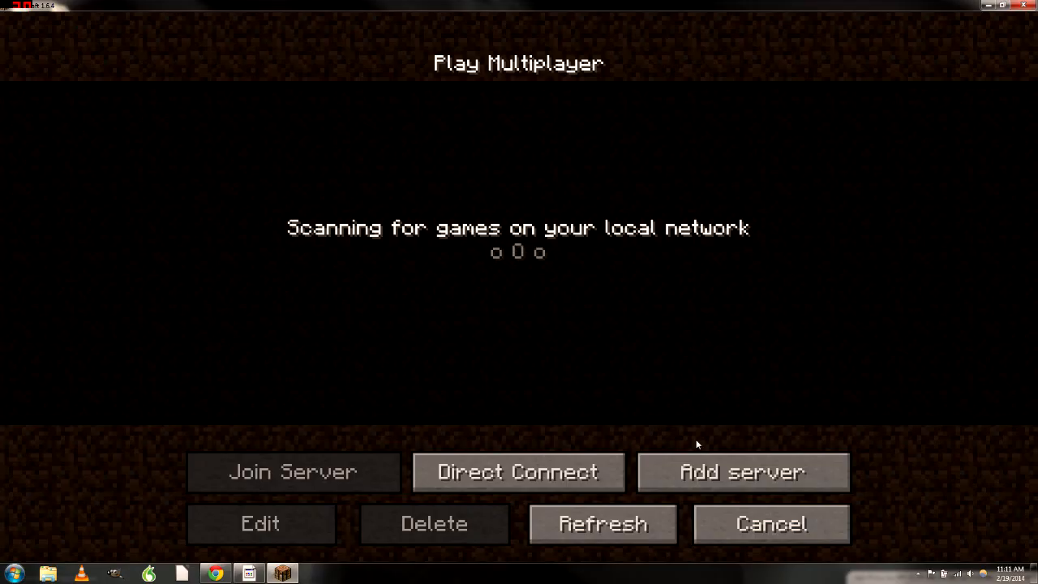
left_click(767, 524)
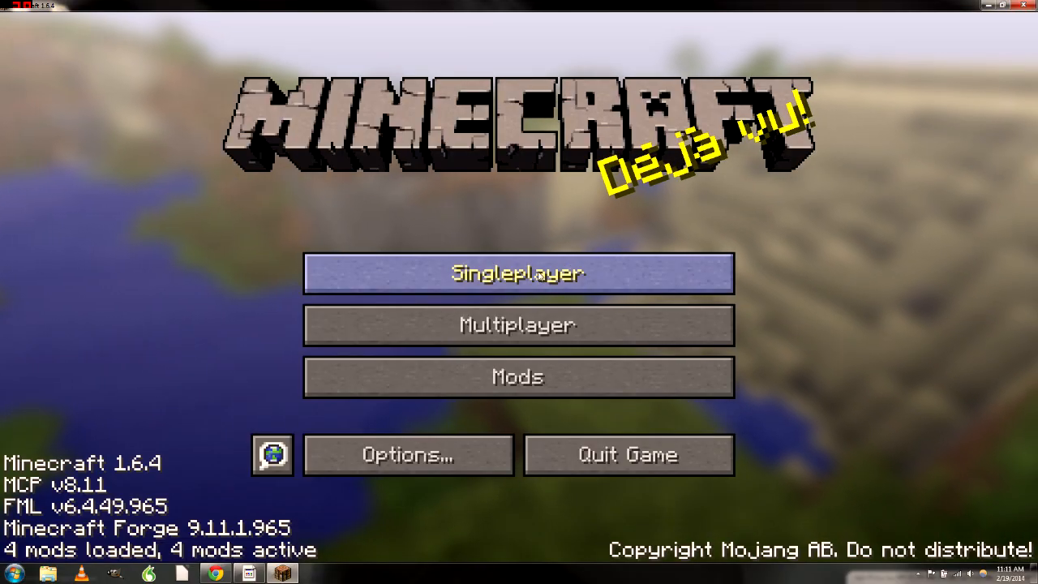
left_click(538, 273)
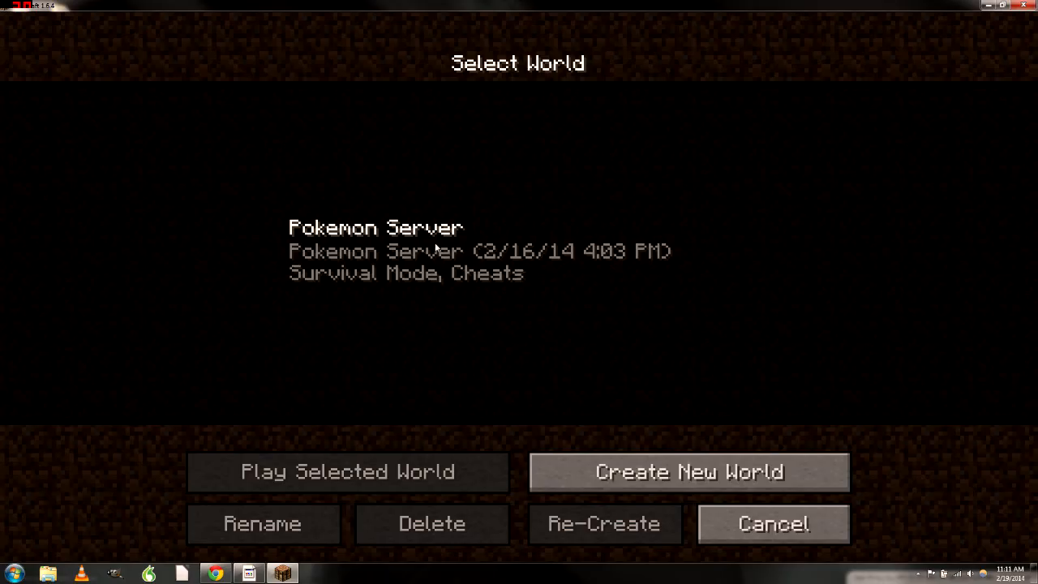
left_click(613, 474)
Name the new survival world 'OMG PIXELMON!!!' and create it
key("BackSpace")
key("BackSpace")
key("BackSpace")
key("BackSpace")
key("BackSpace")
key("BackSpace")
key("BackSpace")
key("BackSpace")
key("BackSpace")
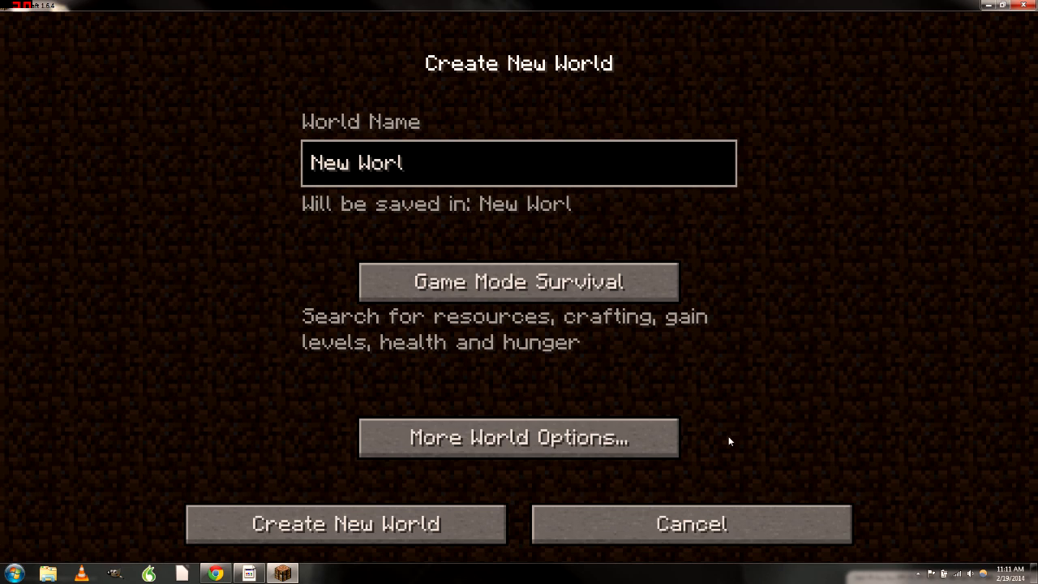
type("OMG ")
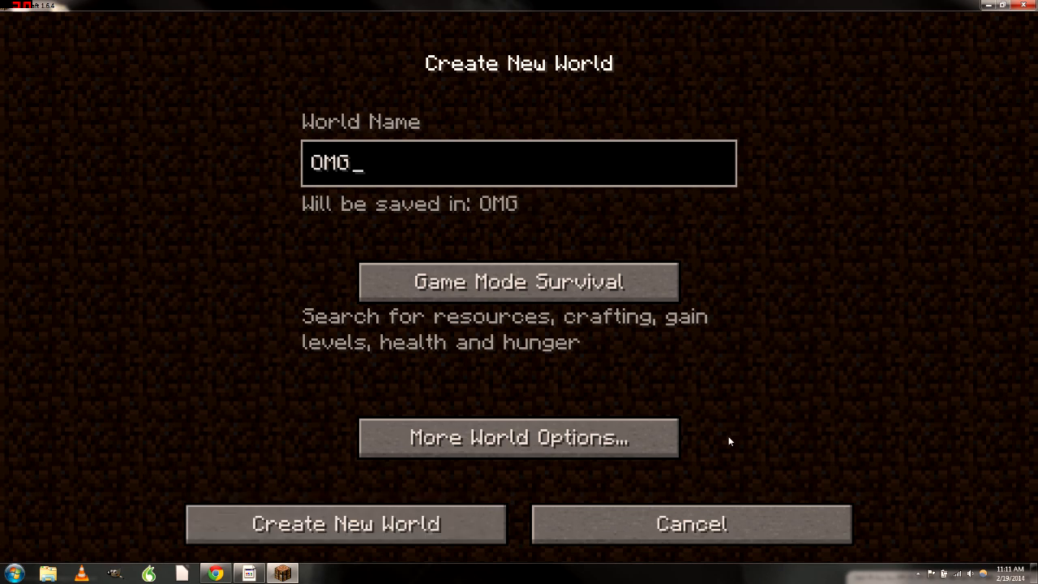
type("PIXELMON!!!")
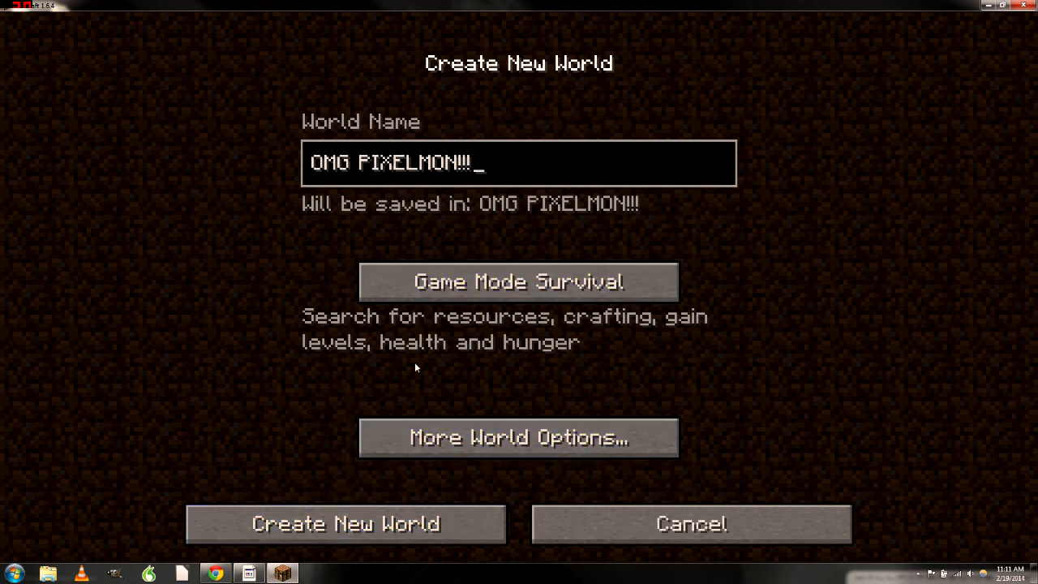
left_click(326, 523)
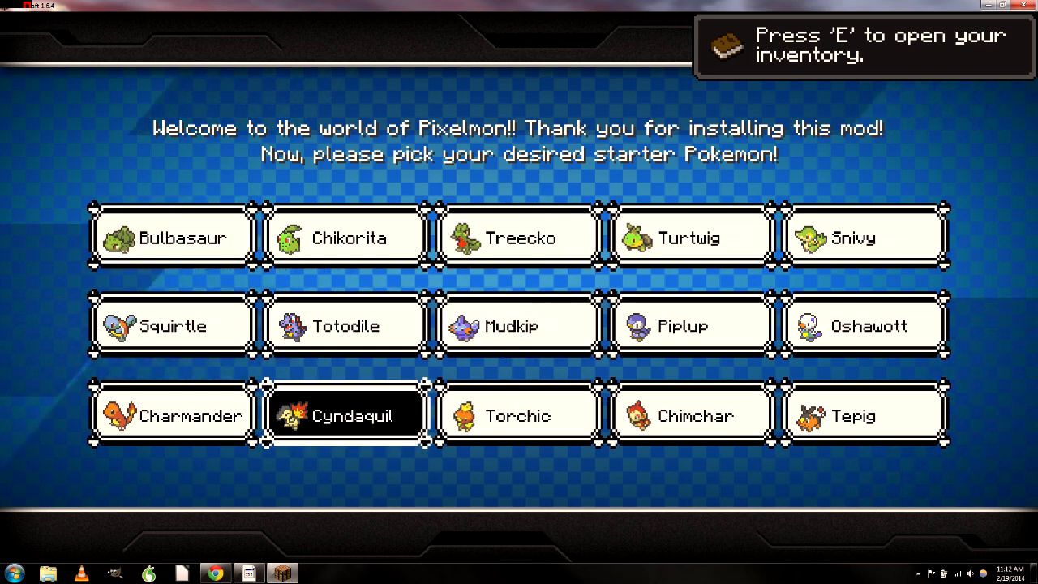
Choose Cyndaquil as the starter, walk toward the jungle tree, and switch camera perspective
left_click(342, 418)
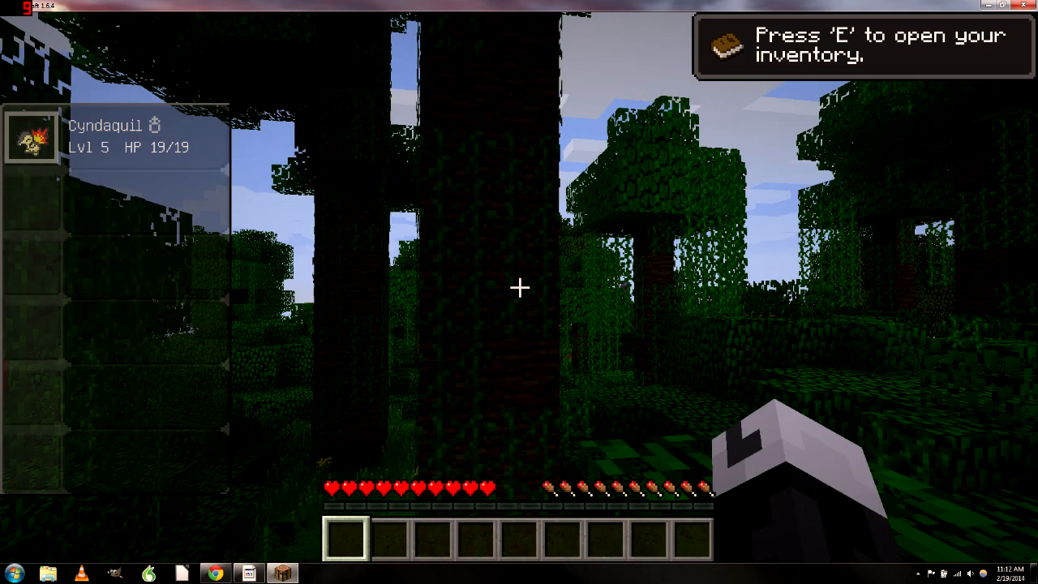
mouse_move(519, 287)
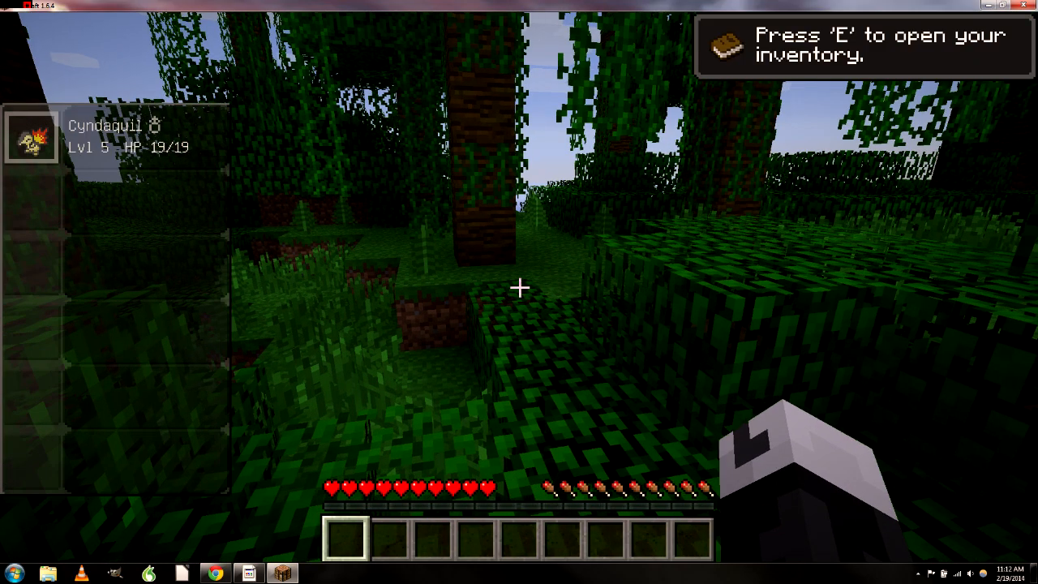
key("w")
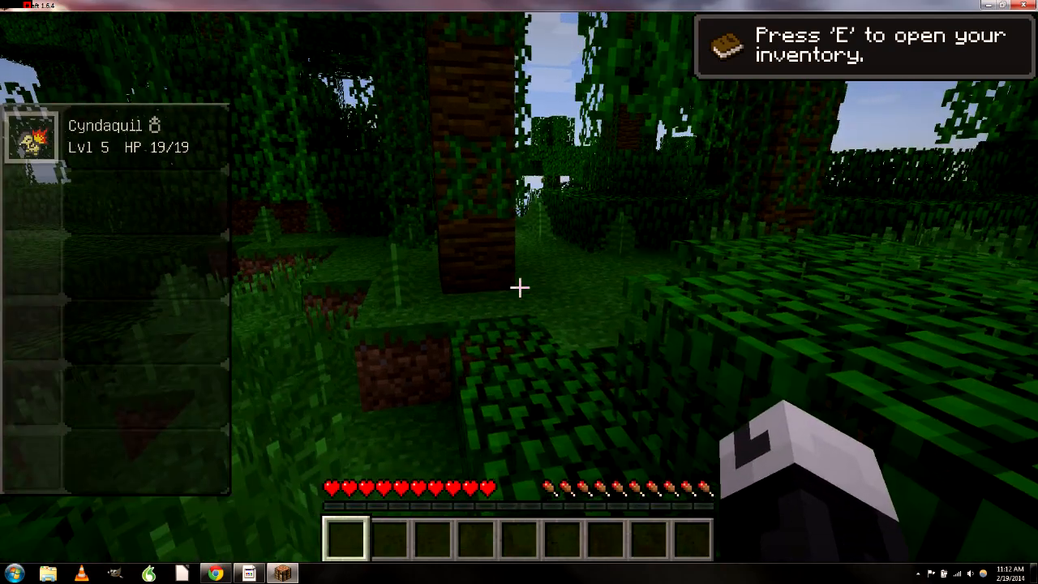
key("F5")
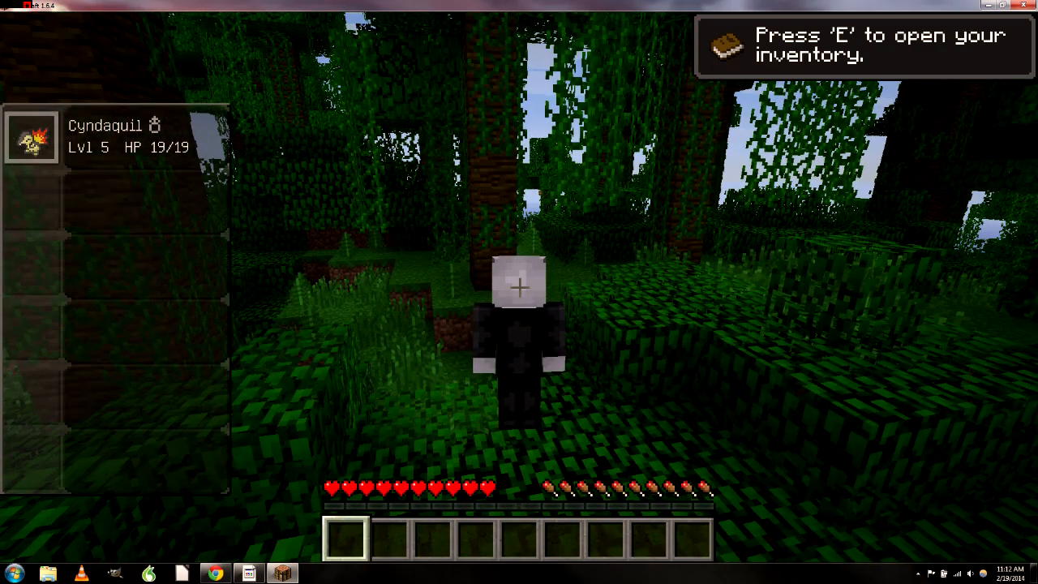
key("F5")
key("F5")
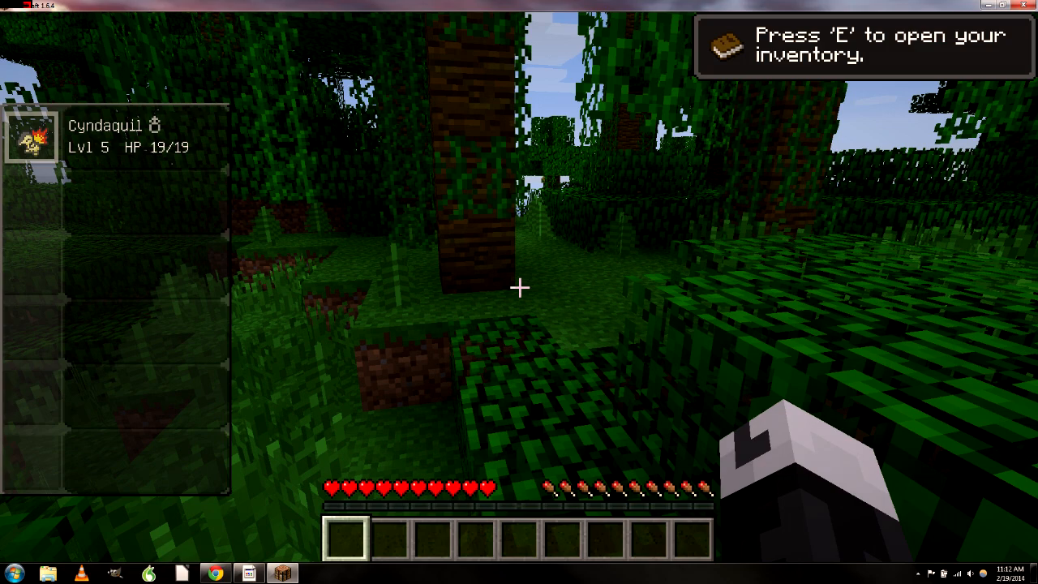
Send out Cyndaquil, recall it, and cycle the camera perspective around the character
key("r")
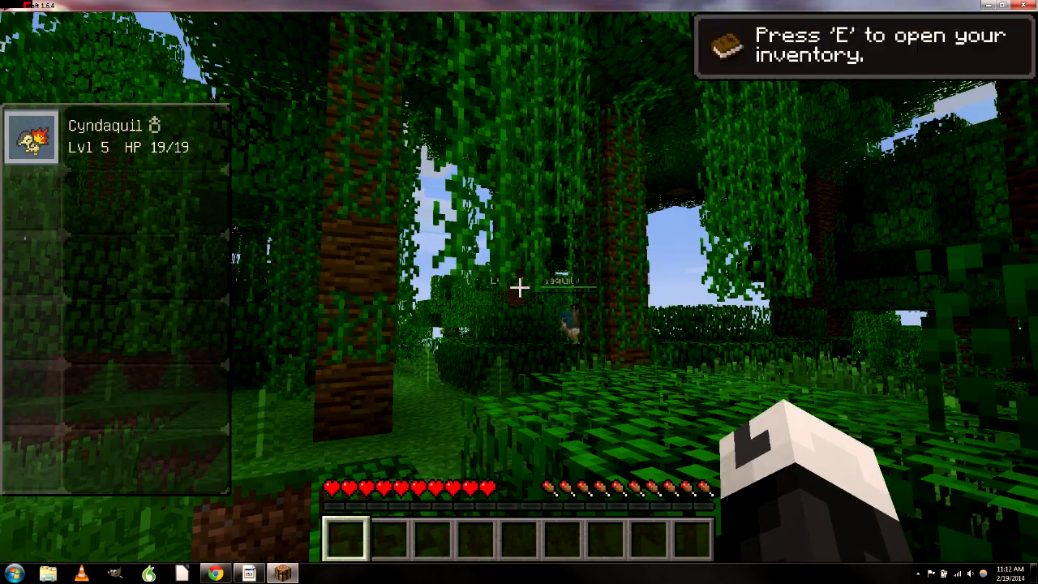
key("r")
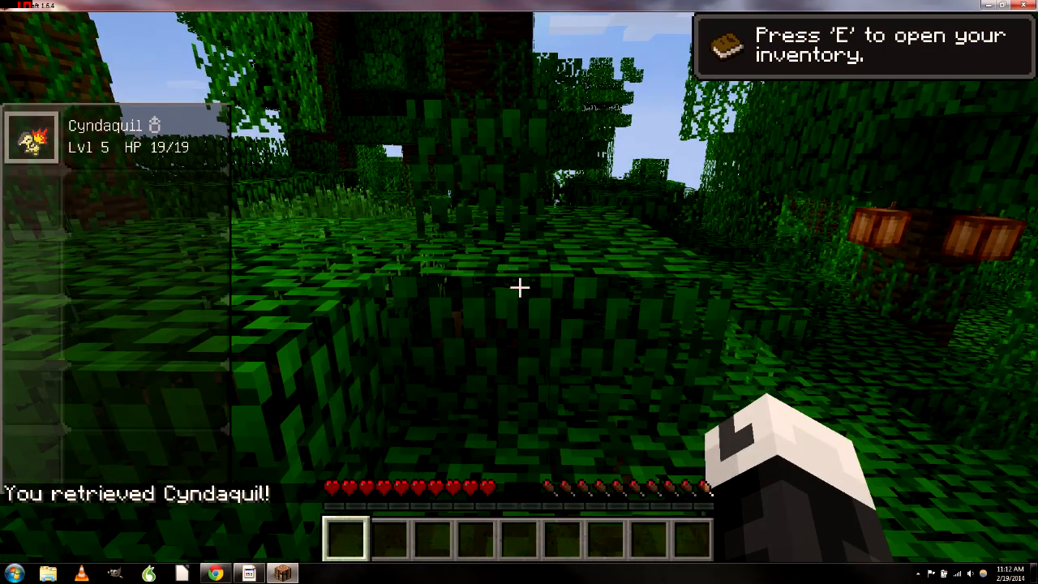
key("F5")
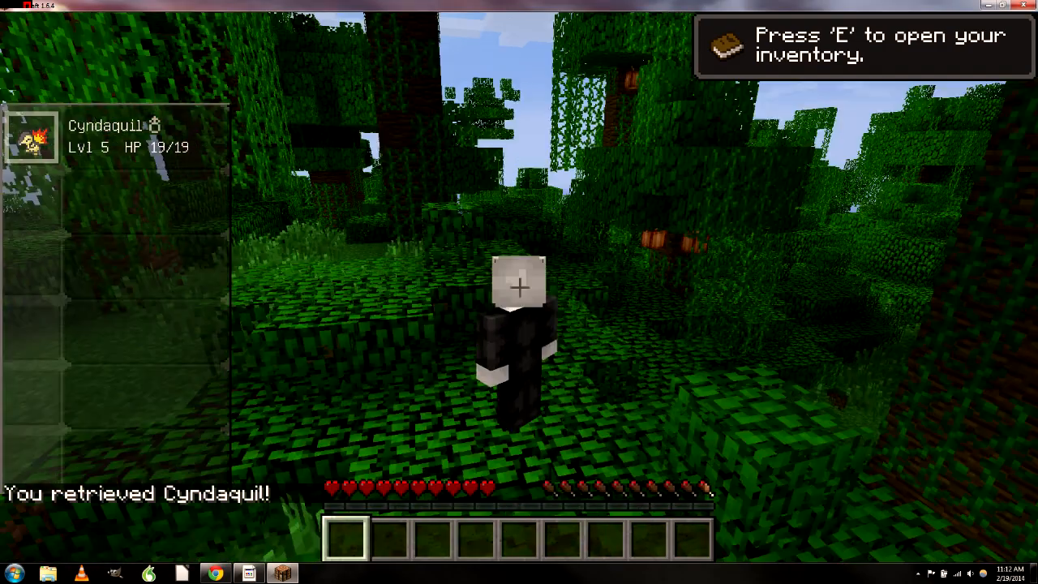
key("F5")
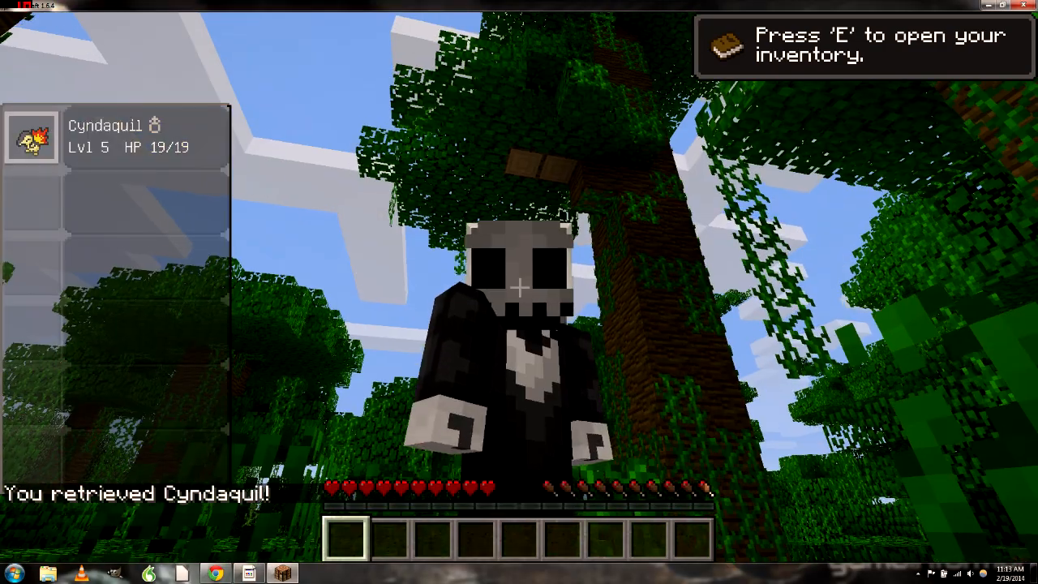
Hide the HUD and make the character jump repeatedly, crouching once
key("F1")
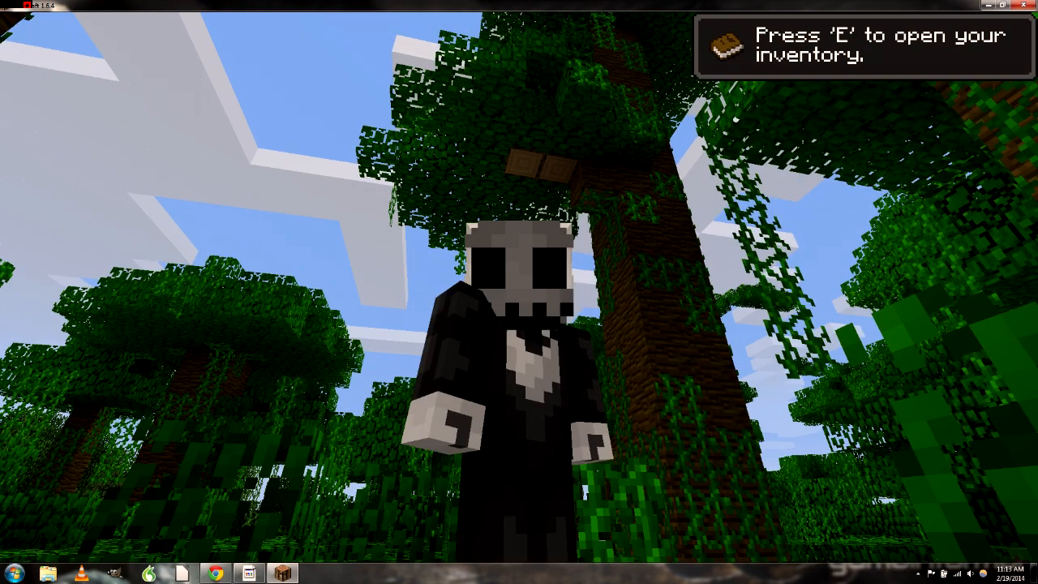
key("space")
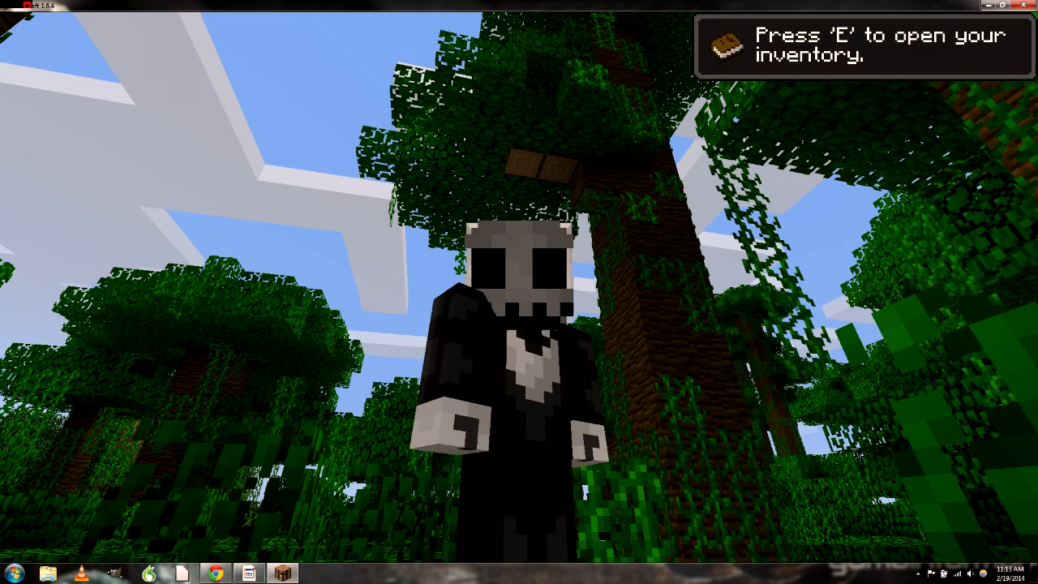
key("space")
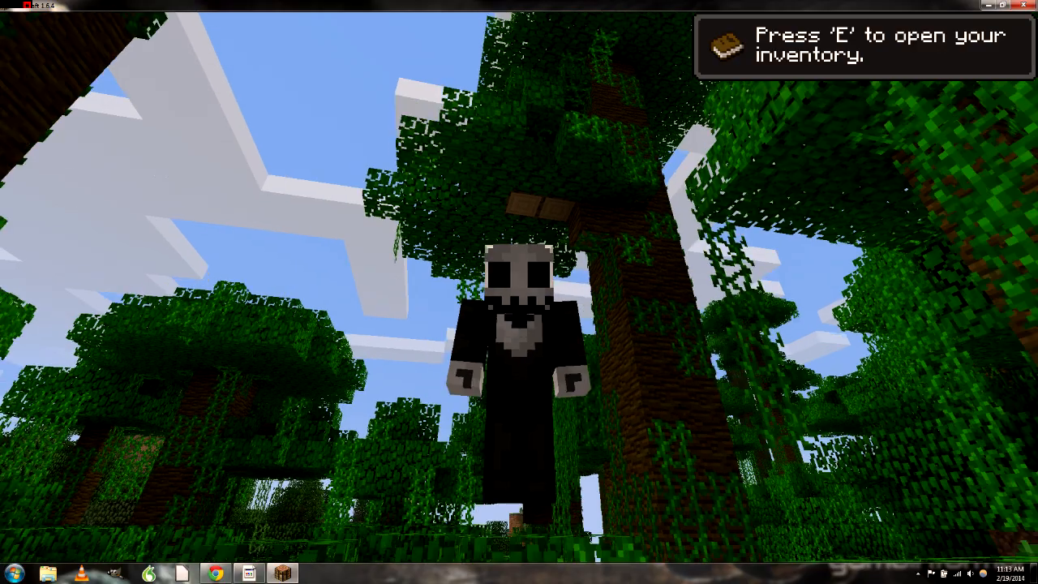
key("shift")
key("space")
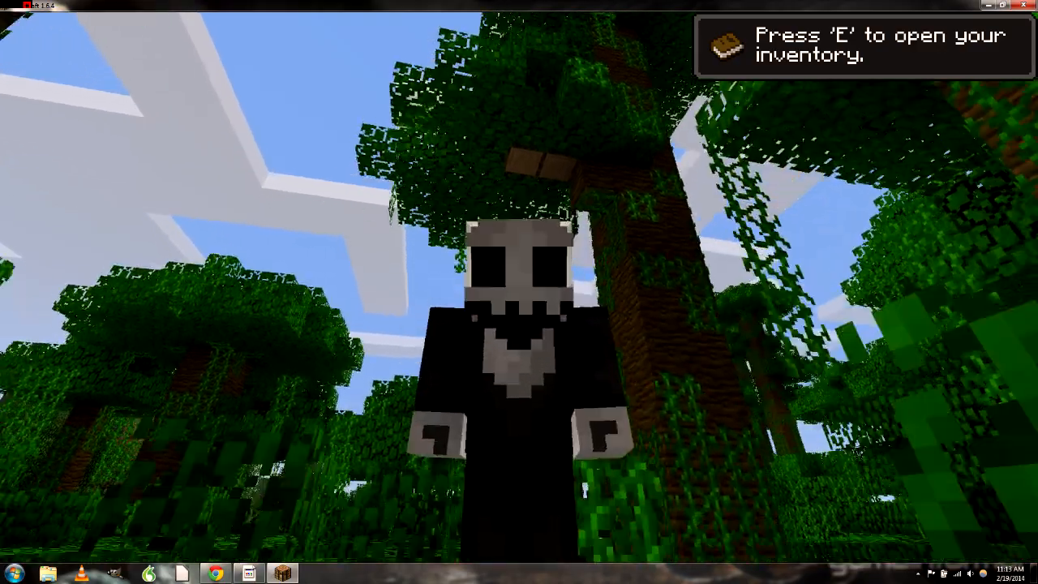
key("space")
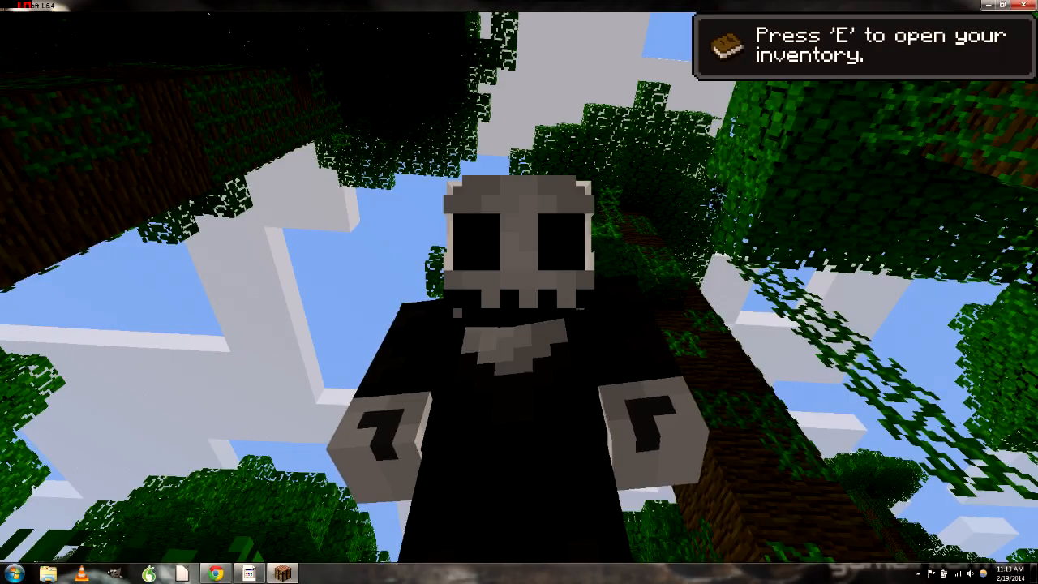
key("space")
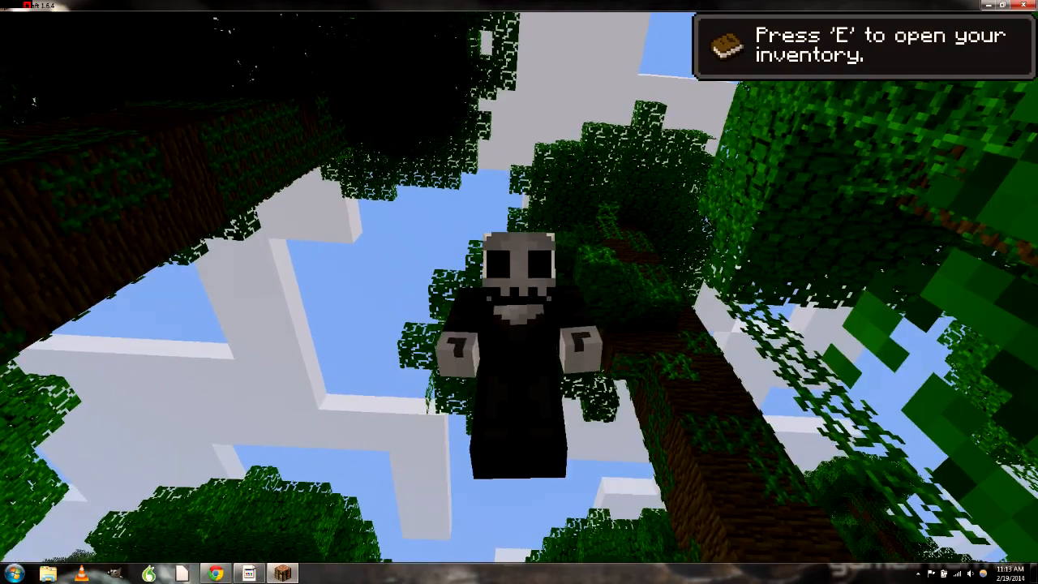
key("space")
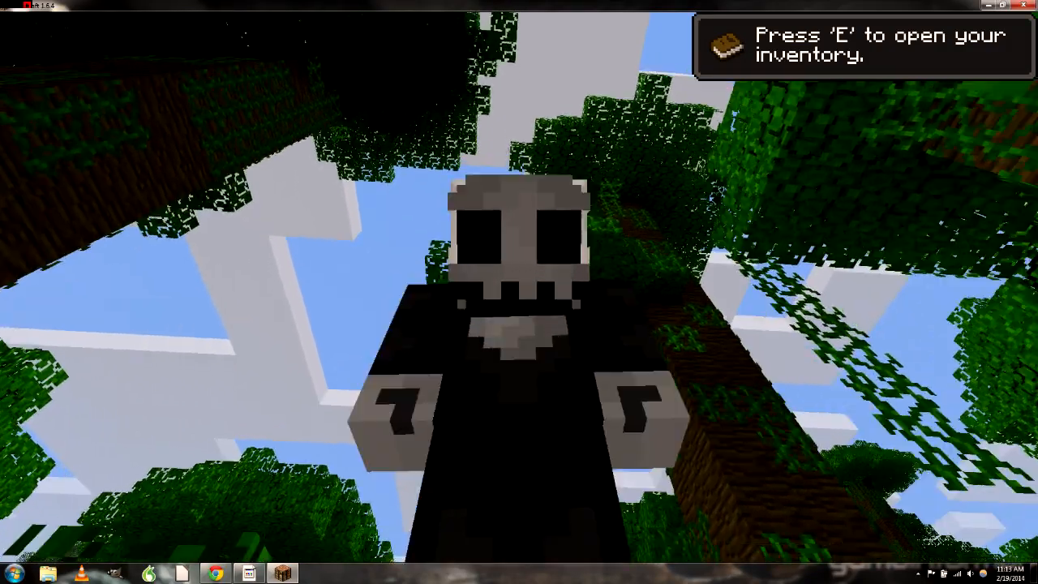
key("space")
key("space")
key("space")
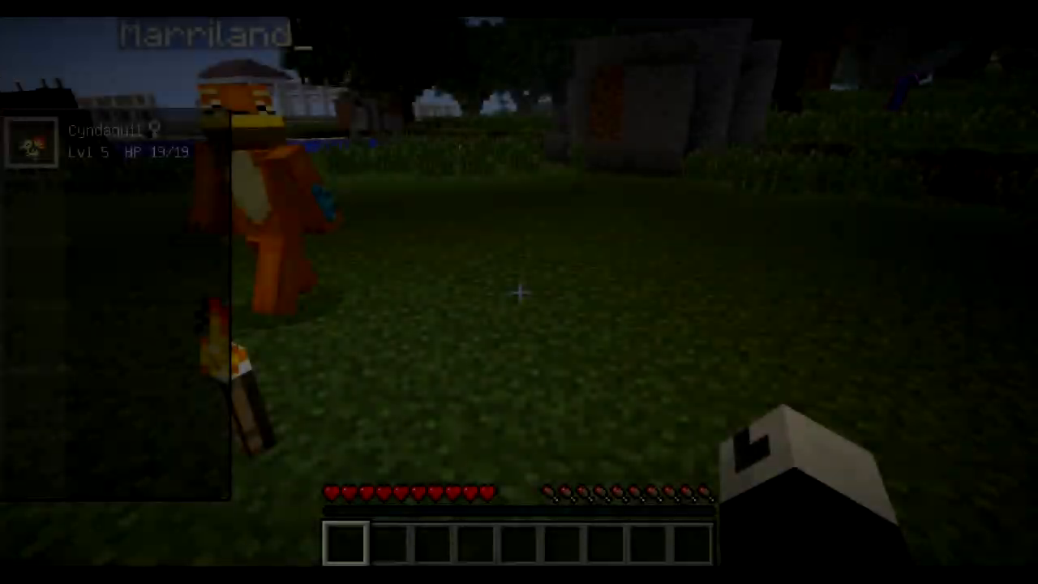
Throw the Poké Ball to release Cyndaquil, walk up to it, then recall it
key("r")
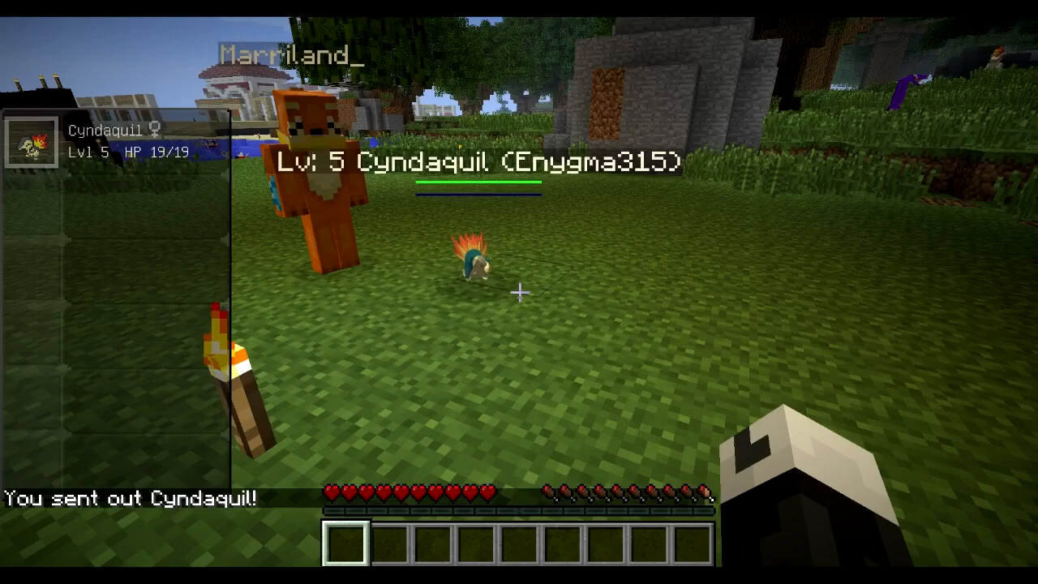
key("w")
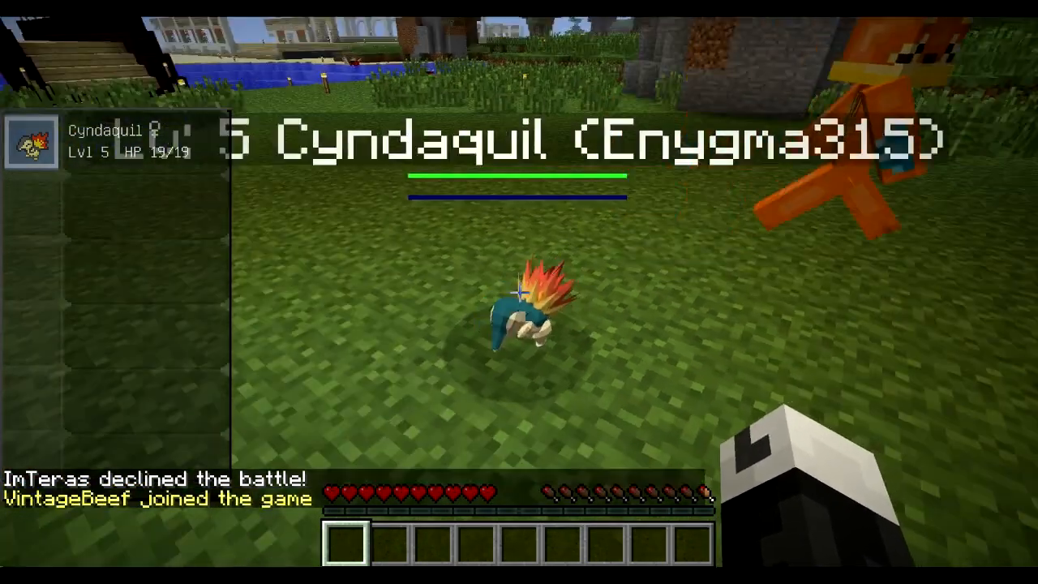
key("r")
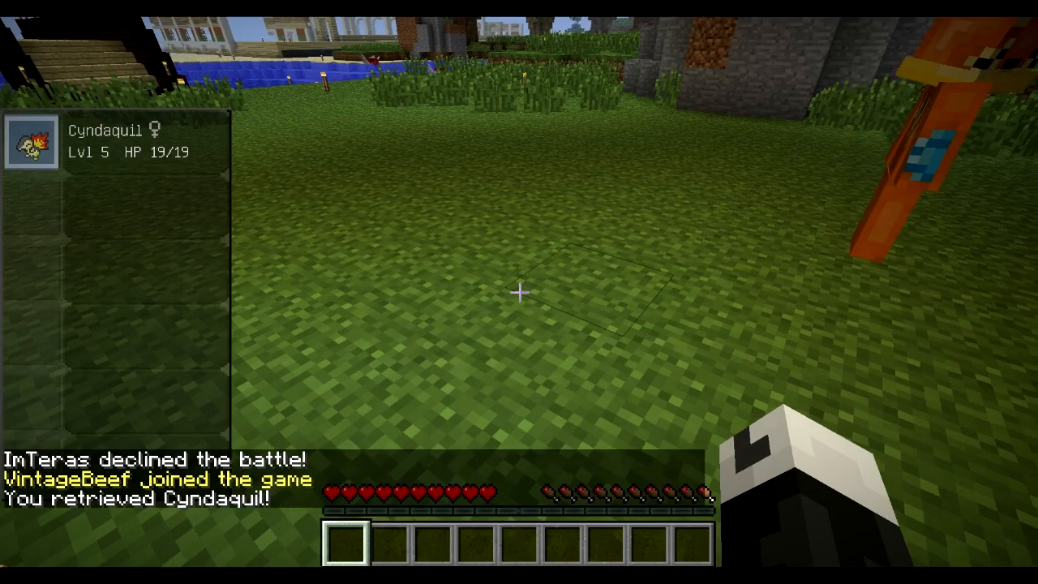